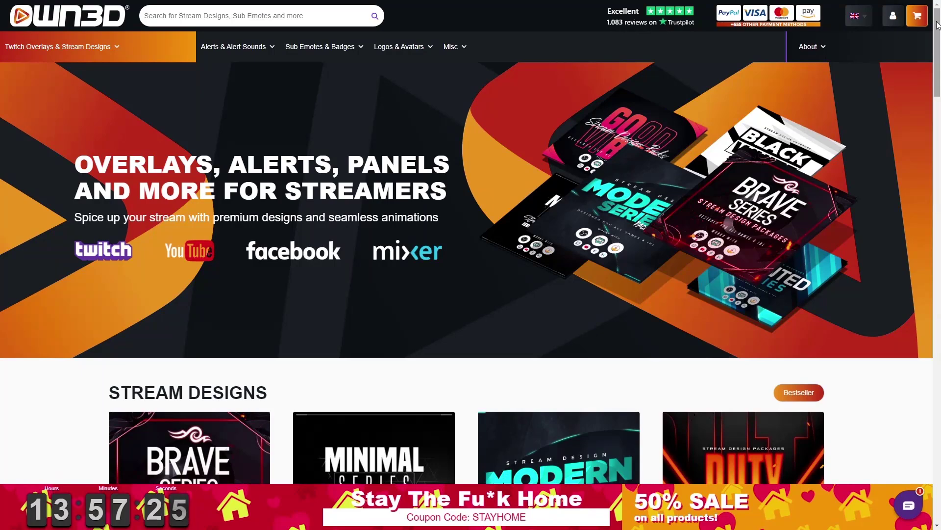
Step: Scroll the OWN3D homepage down to Sub Emotes & Badges and open Emote Maker
left_click_drag(937, 24, 938, 138)
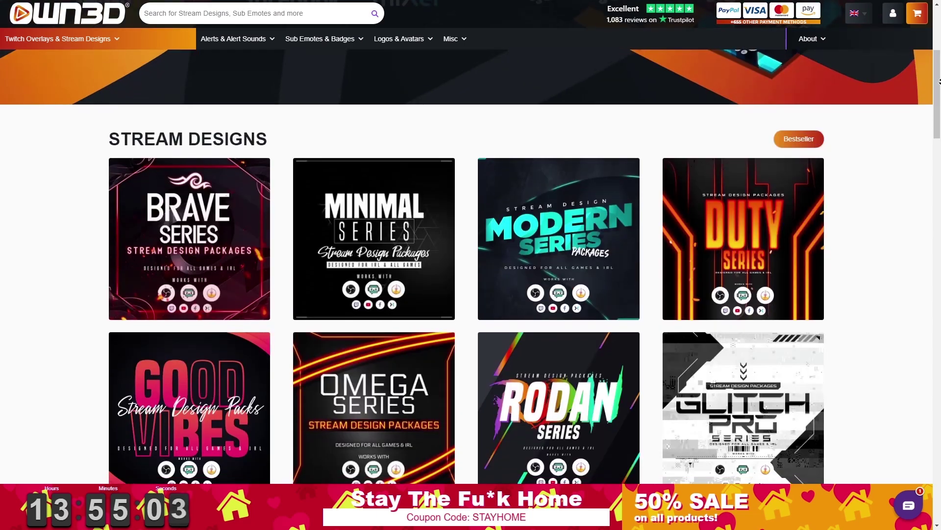
scroll(939, 80, "down", 2)
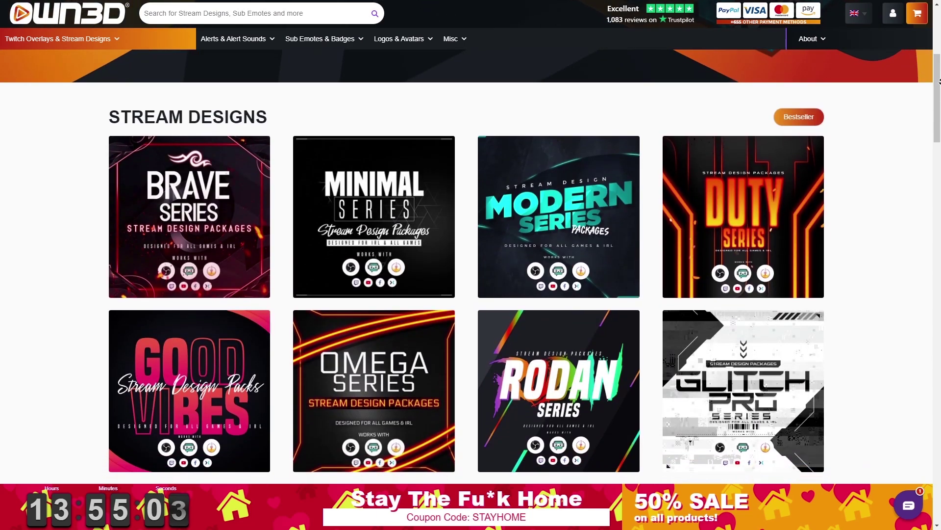
scroll(939, 81, "down", 3)
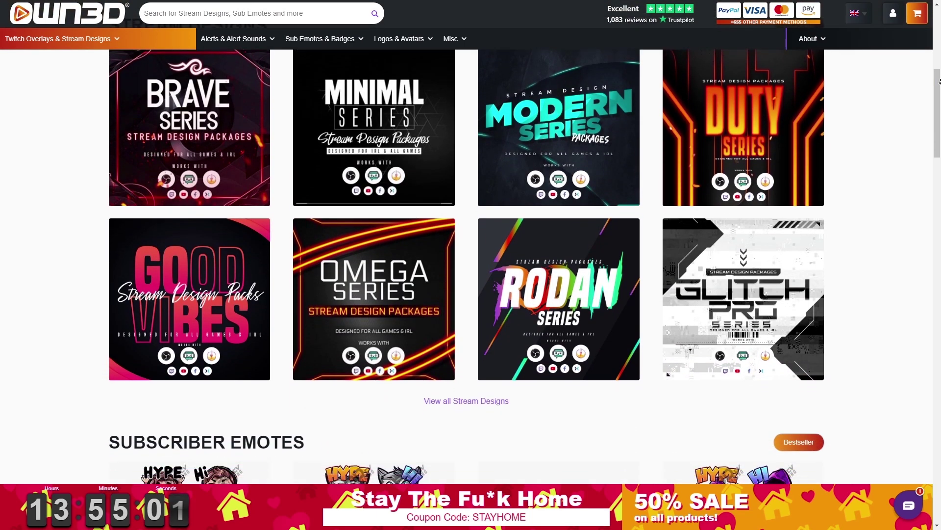
scroll(939, 81, "down", 2)
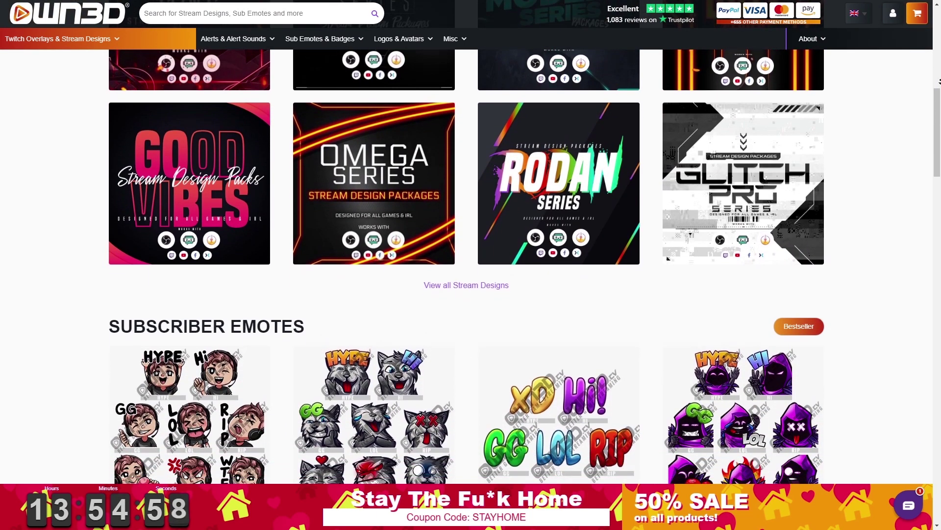
scroll(939, 81, "down", 2)
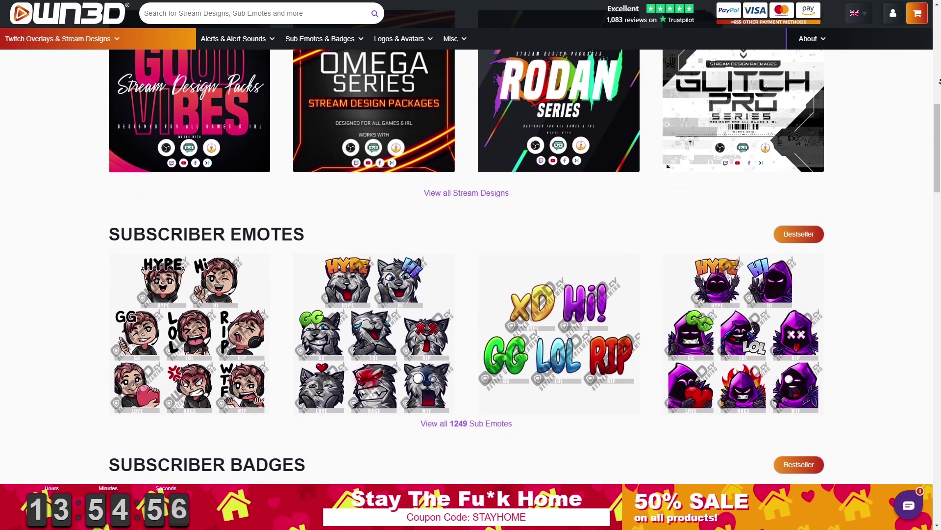
scroll(940, 81, "down", 5)
scroll(940, 81, "down", 2)
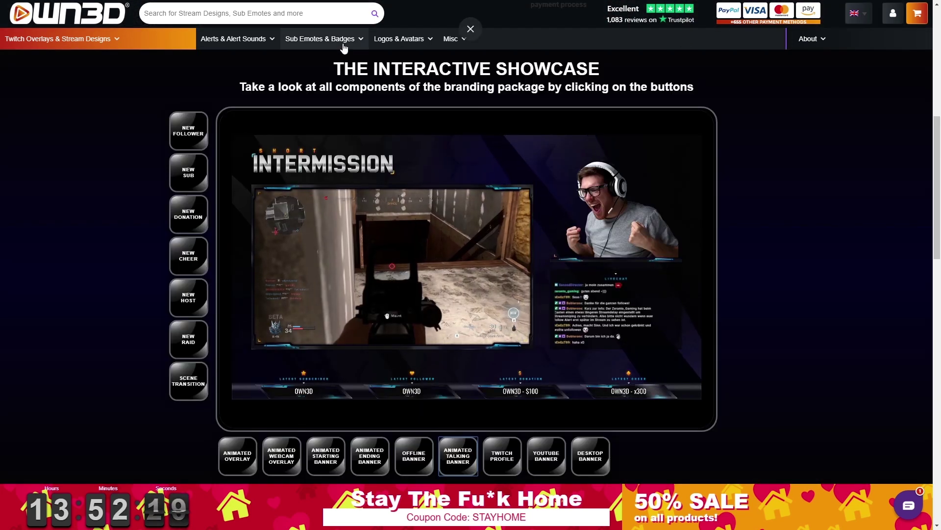
mouse_move(339, 44)
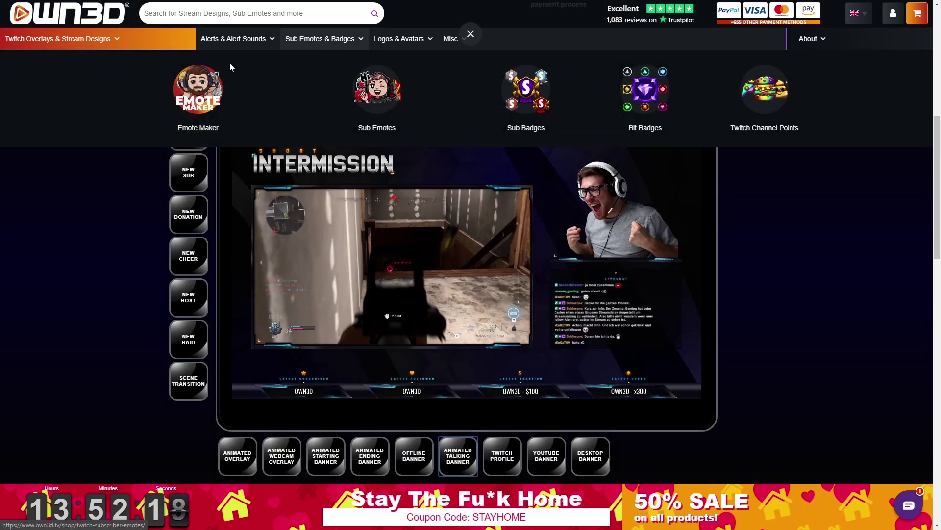
left_click(192, 89)
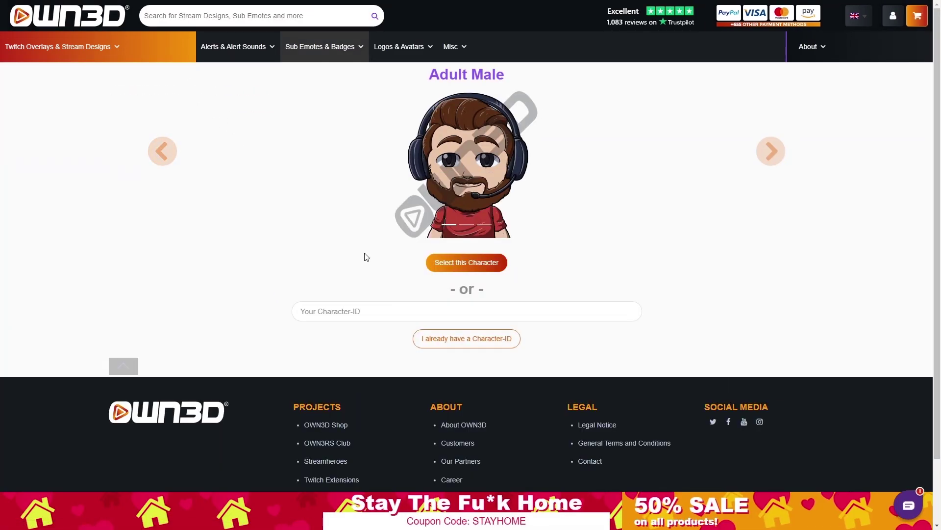
Step: Select the base character, then darken its skin and change its mouth, hairstyle and eye colour
left_click(463, 263)
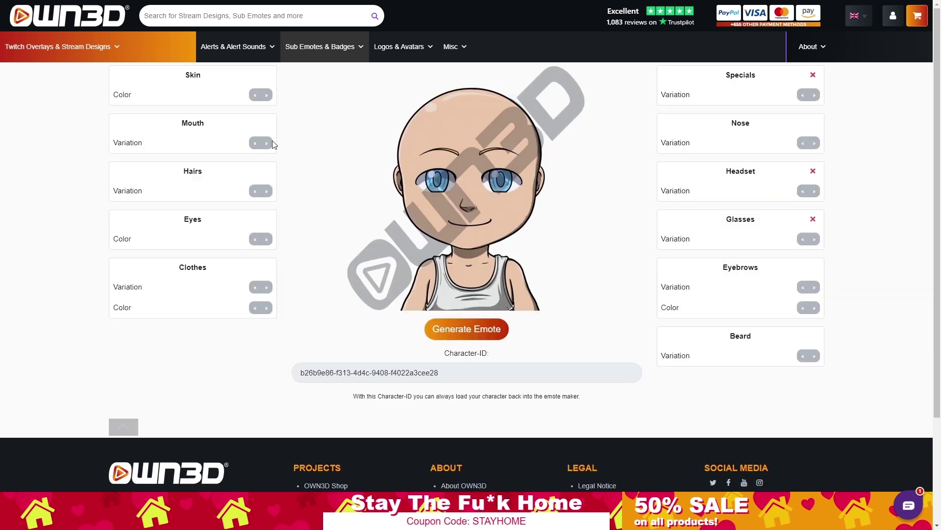
left_click(266, 143)
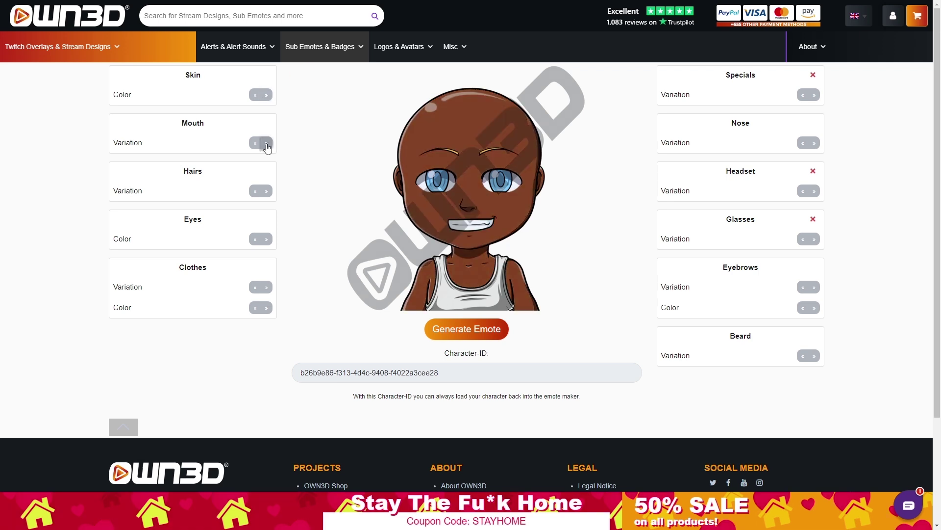
left_click(266, 191)
left_click(267, 259)
left_click(266, 328)
Step: Give the character a black shirt and a headset with no beanie, then generate the 26 emotes
left_click(266, 328)
left_click(814, 95)
left_click(815, 95)
left_click(815, 191)
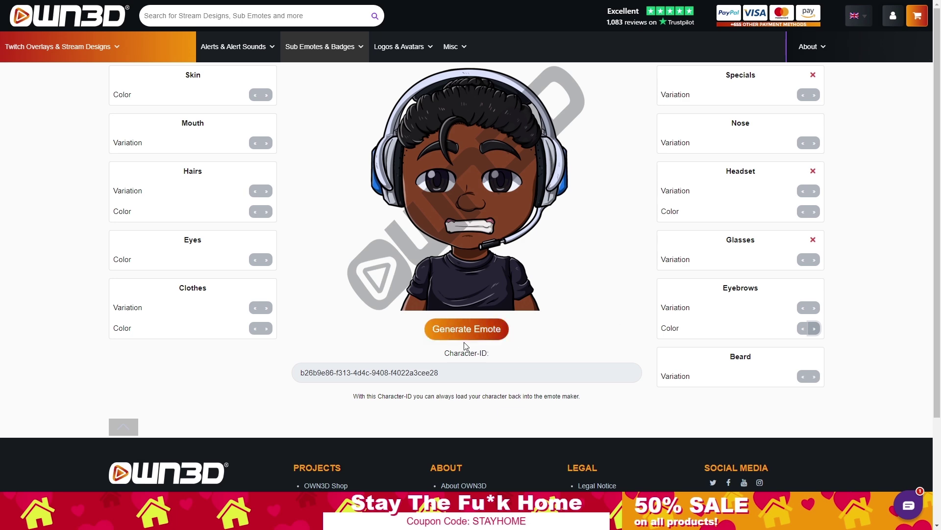
left_click(479, 334)
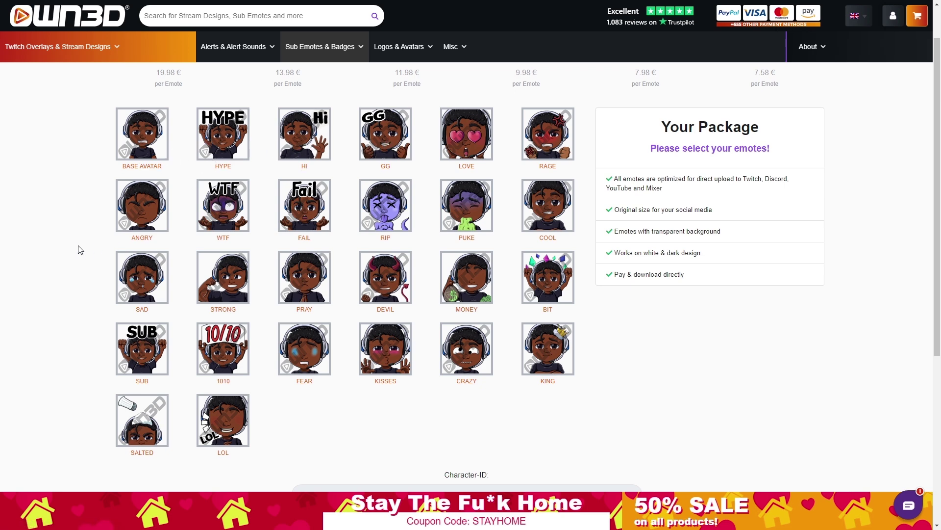
Step: Scroll to the Character-ID field and try copying the ID through the right-click menu, then dismiss it
scroll(127, 247, "down", 2)
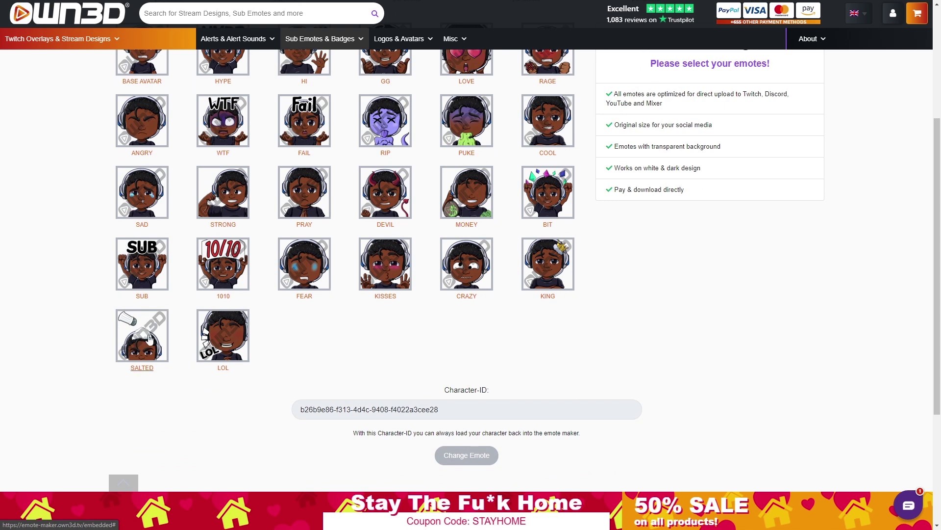
left_click(446, 412)
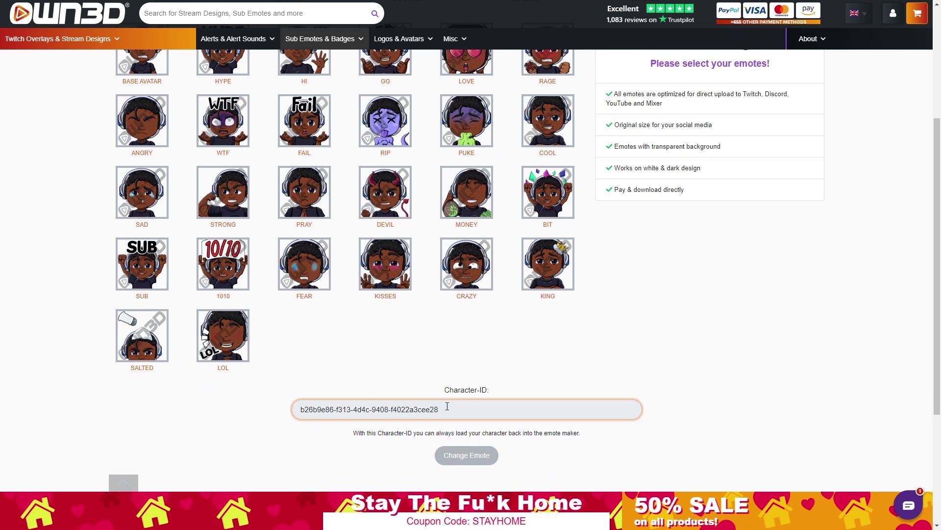
right_click(418, 413)
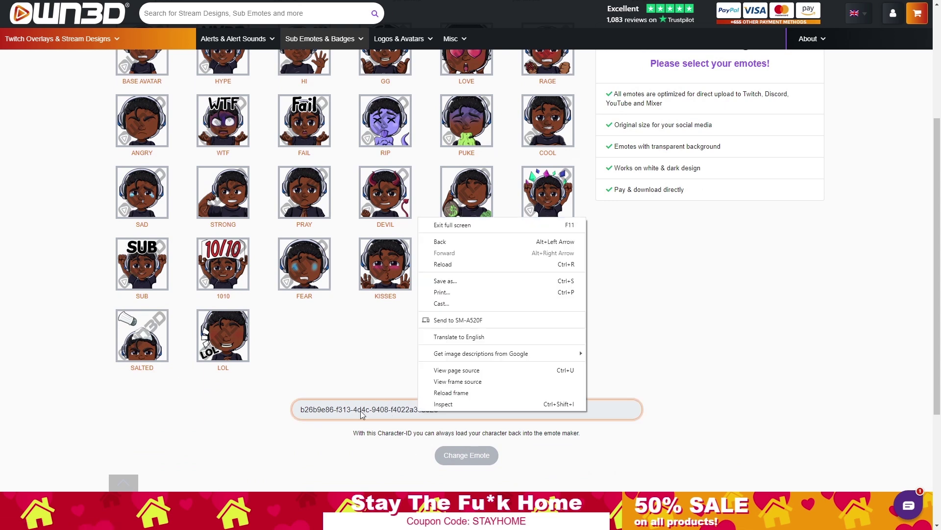
left_click(397, 412)
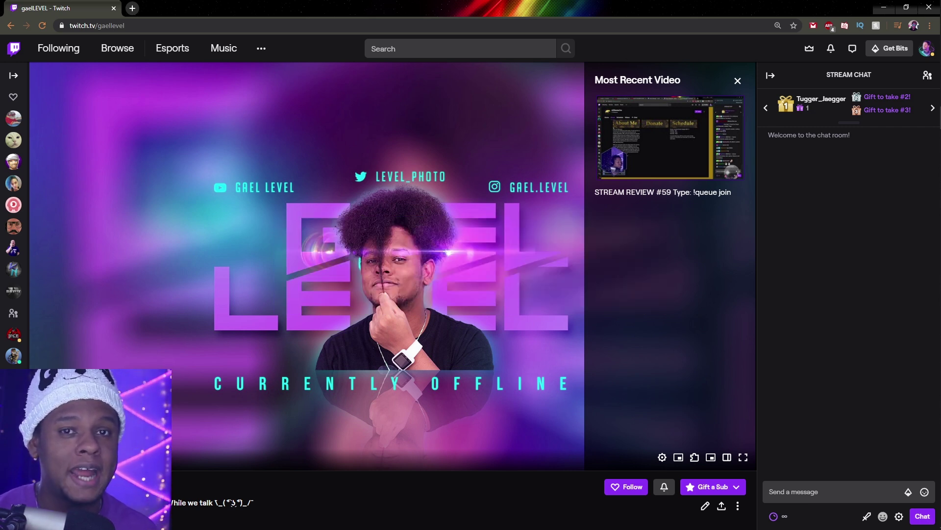
Step: Open the channel's Home view with its offline panel, trailer and recent broadcasts
scroll(154, 332, "down", 10)
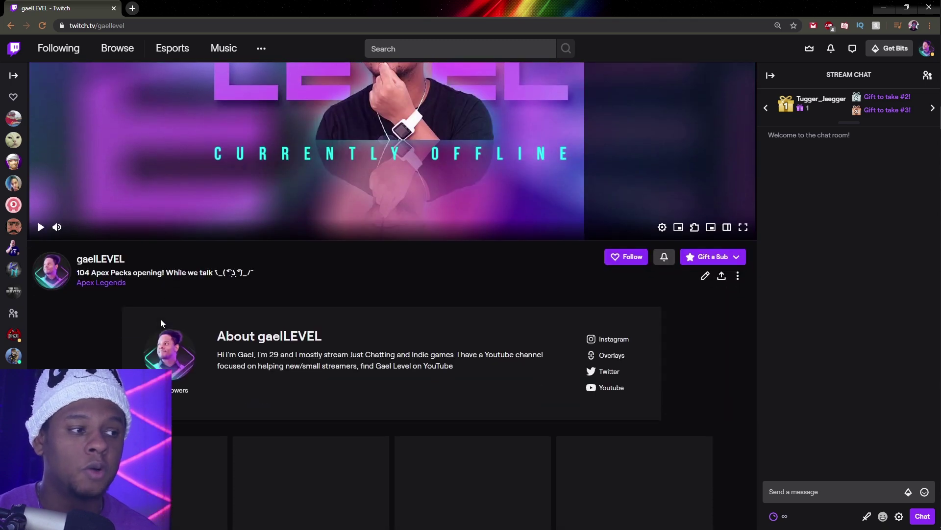
scroll(112, 262, "up", 6)
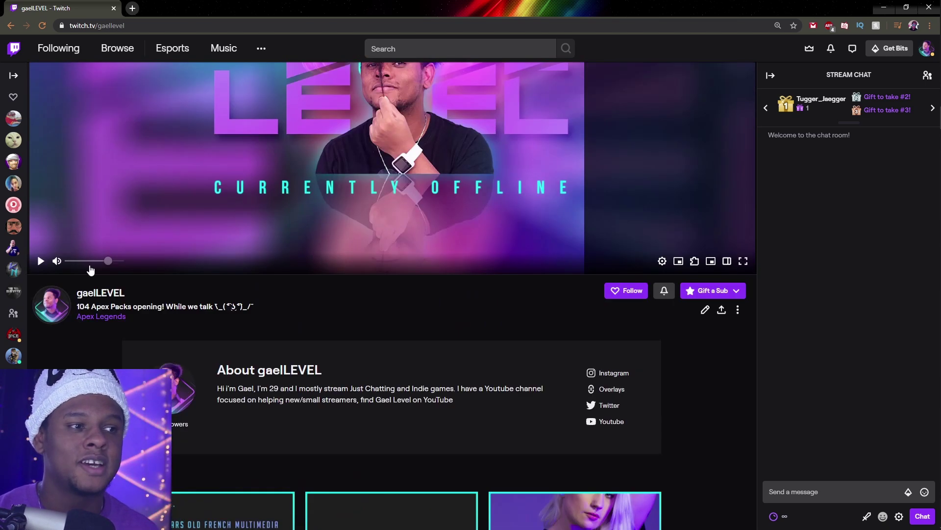
left_click(52, 305)
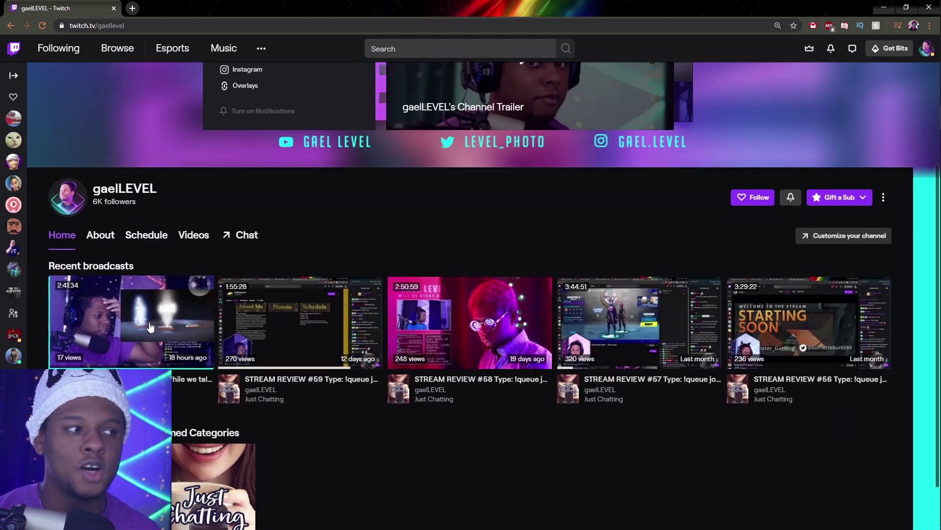
scroll(150, 327, "up", 3)
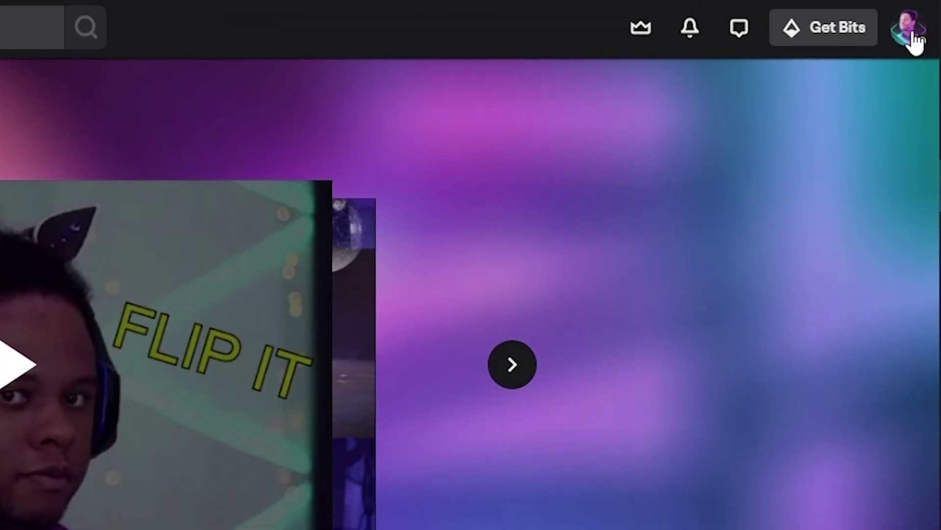
Step: Go to the Creator Dashboard from the account menu and expand Preferences in the sidebar
left_click(910, 30)
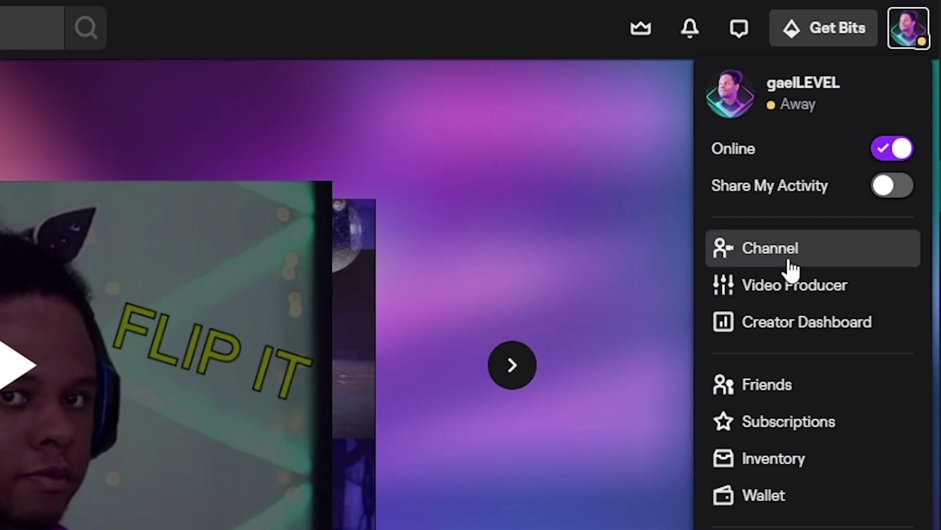
left_click(790, 331)
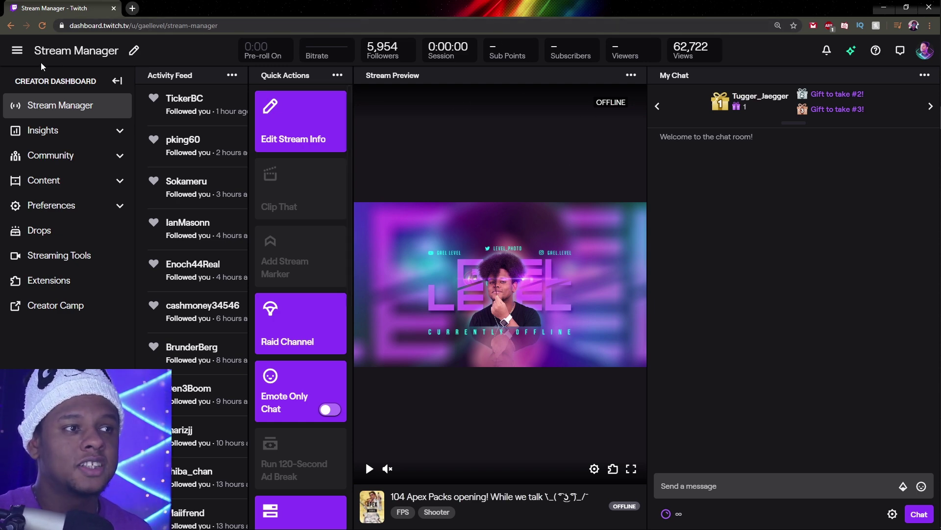
left_click(17, 52)
left_click(17, 53)
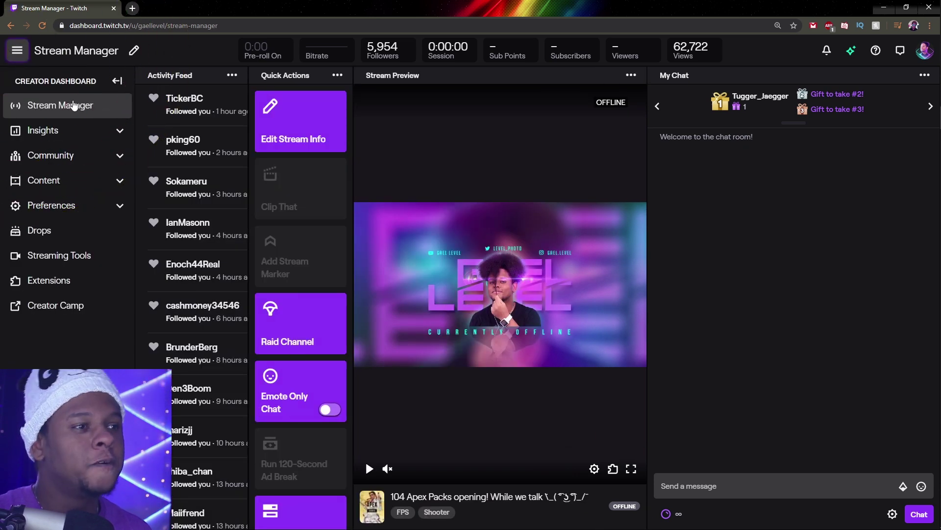
left_click(96, 209)
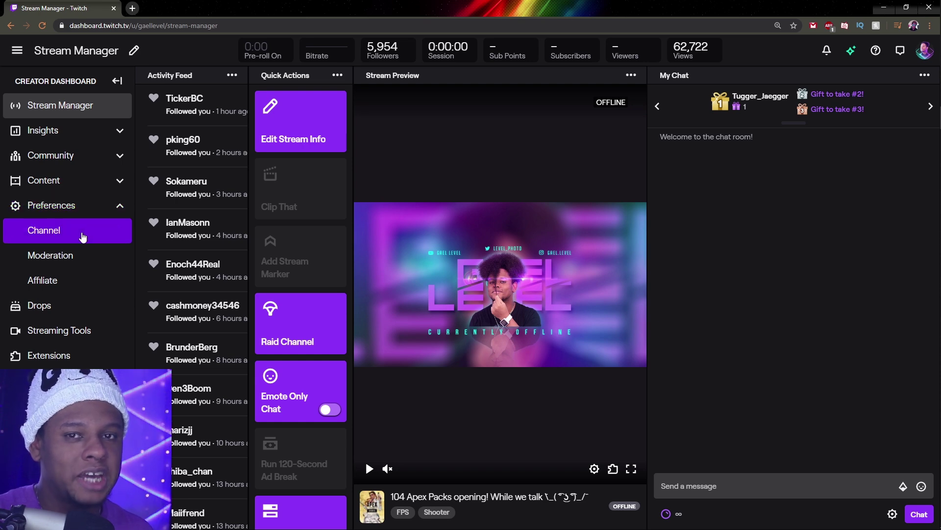
Step: Open Channel preferences and scroll to the Profile Picture requirements and Profile Banner settings
left_click(82, 237)
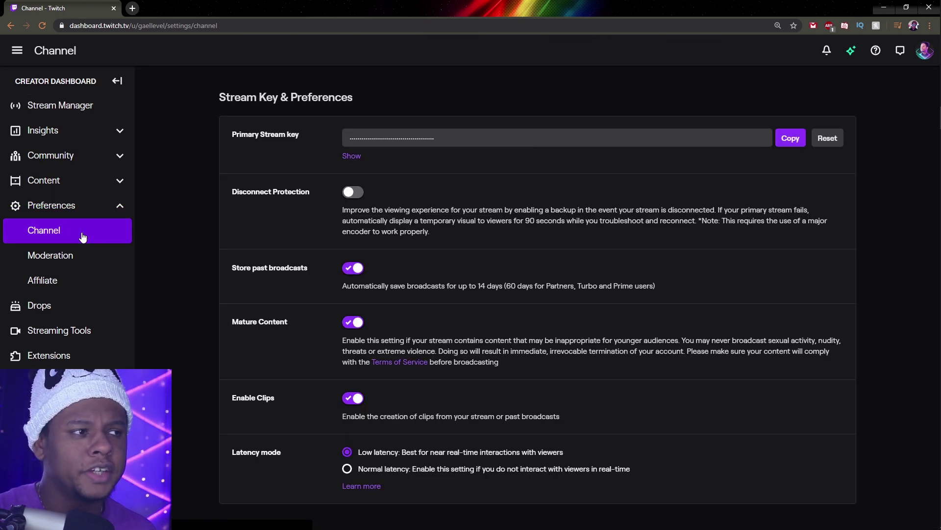
scroll(197, 194, "down", 5)
scroll(196, 195, "up", 5)
scroll(196, 192, "down", 5)
scroll(197, 197, "down", 6)
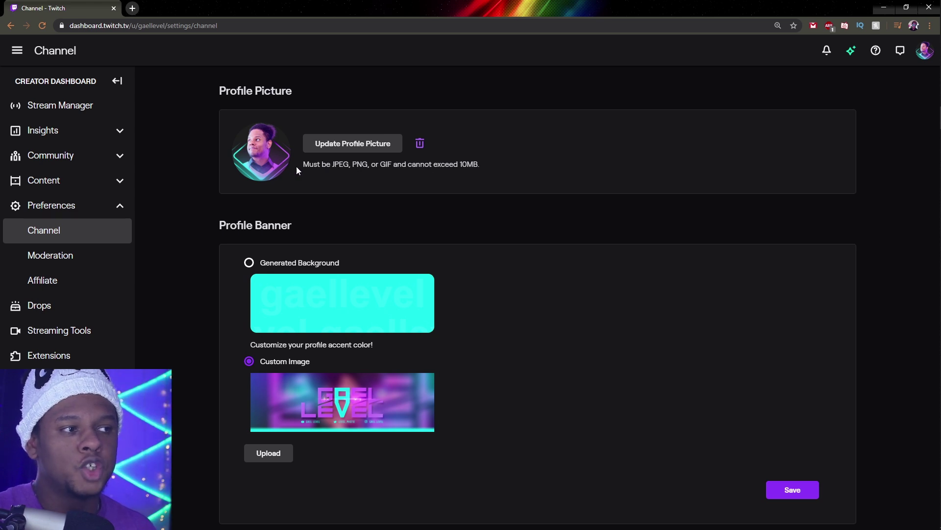
left_click_drag(303, 164, 478, 165)
left_click(444, 172)
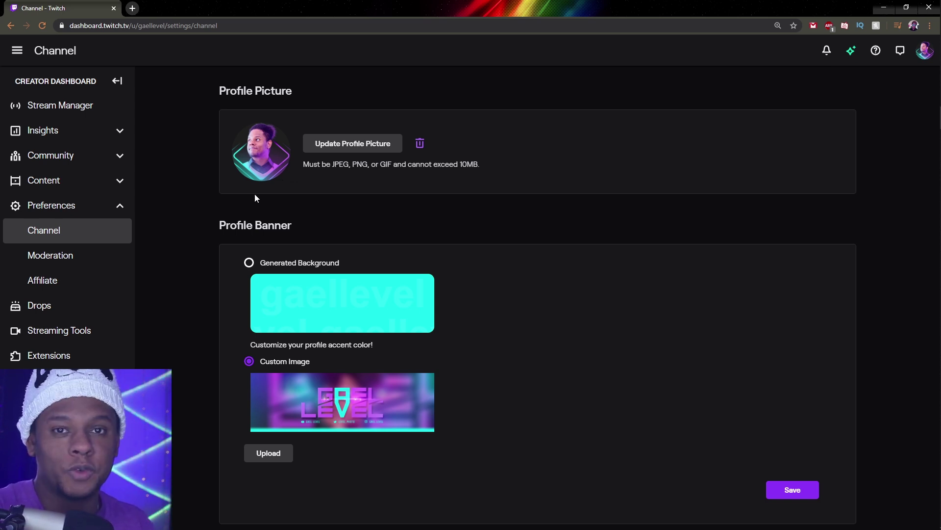
scroll(208, 141, "down", 3)
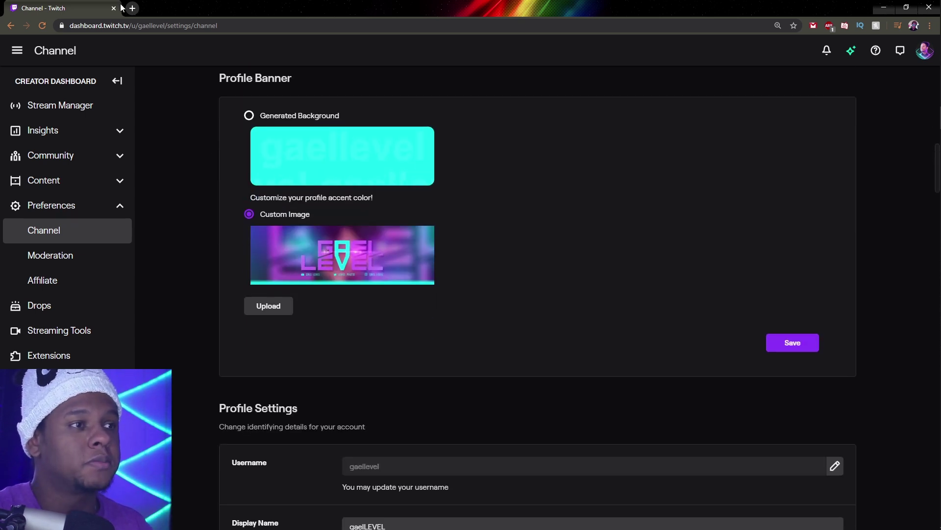
Step: Open the public channel in a new tab to compare, then set Profile Banner to Custom Image
left_click(923, 51)
left_click(854, 141)
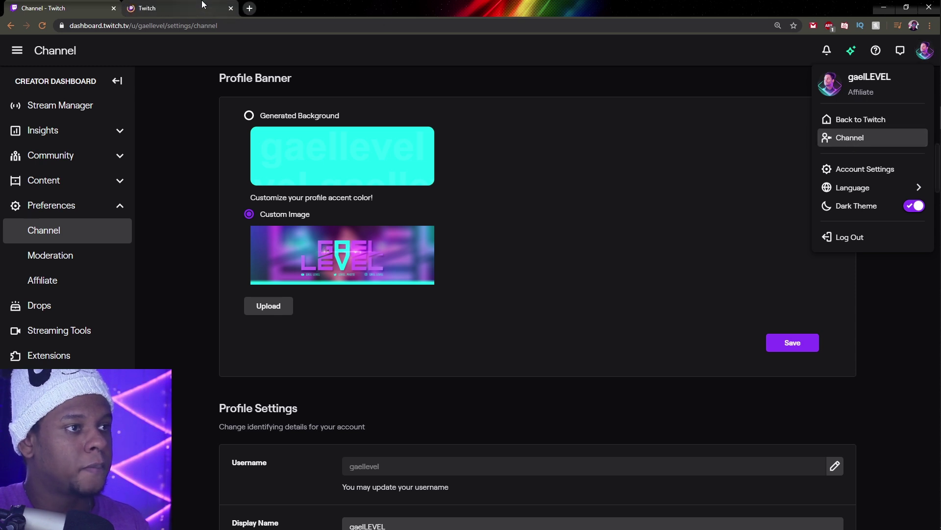
left_click(177, 9)
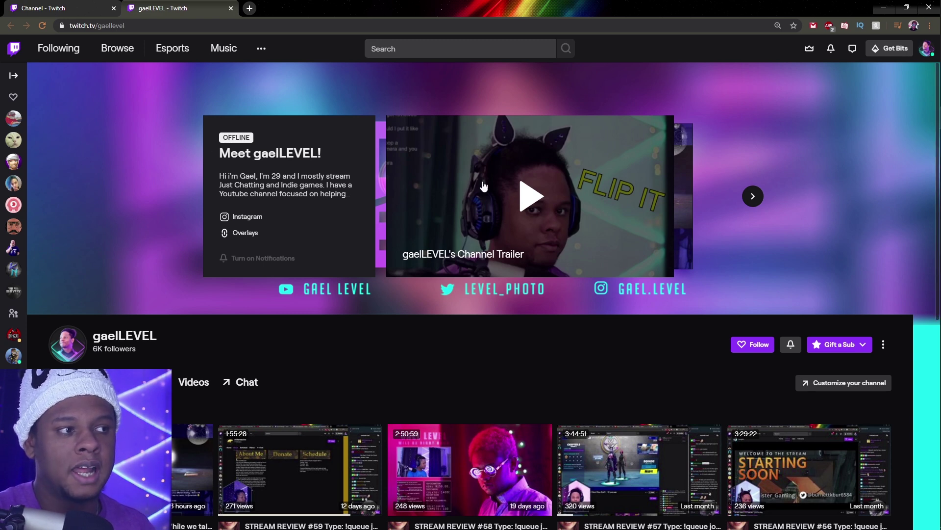
left_click(71, 9)
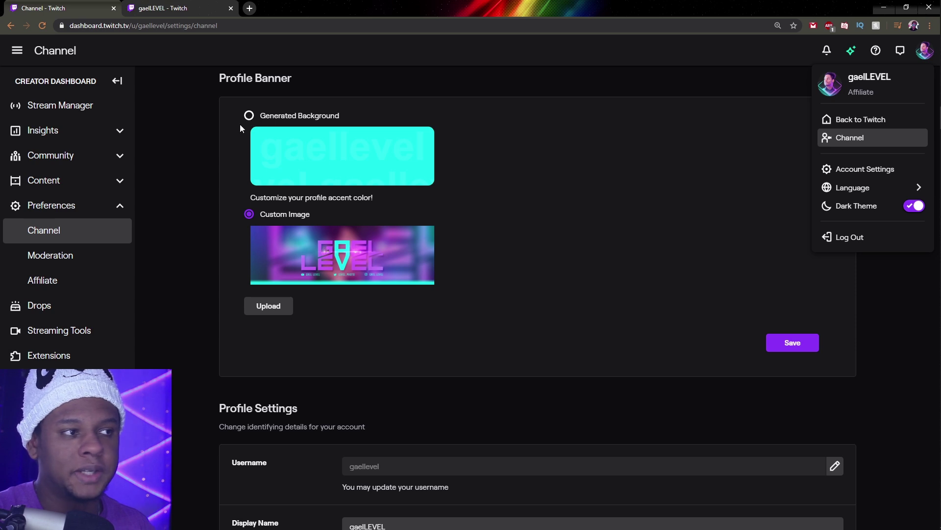
left_click(154, 14)
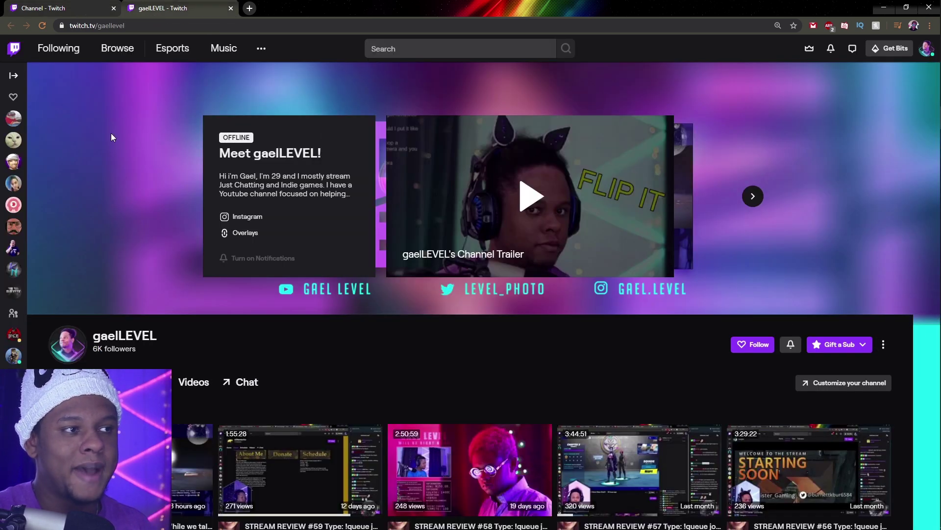
left_click(96, 7)
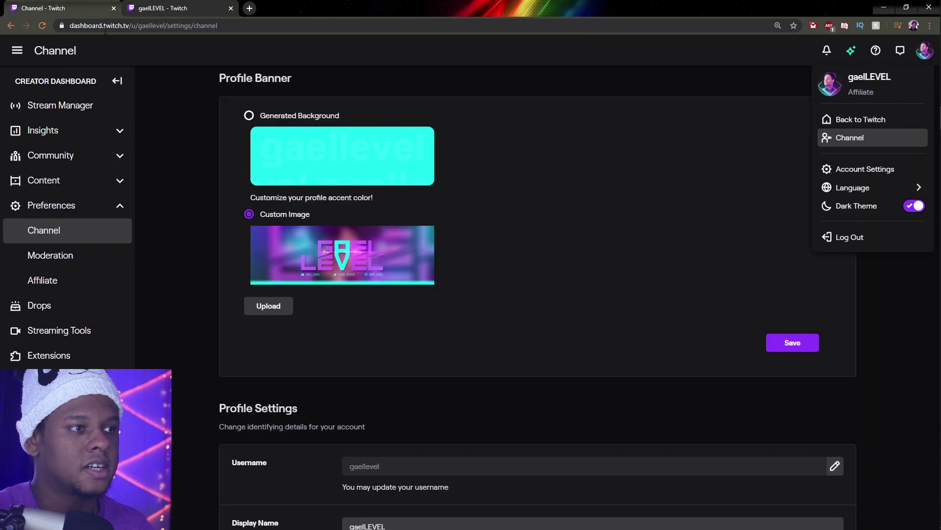
left_click(249, 214)
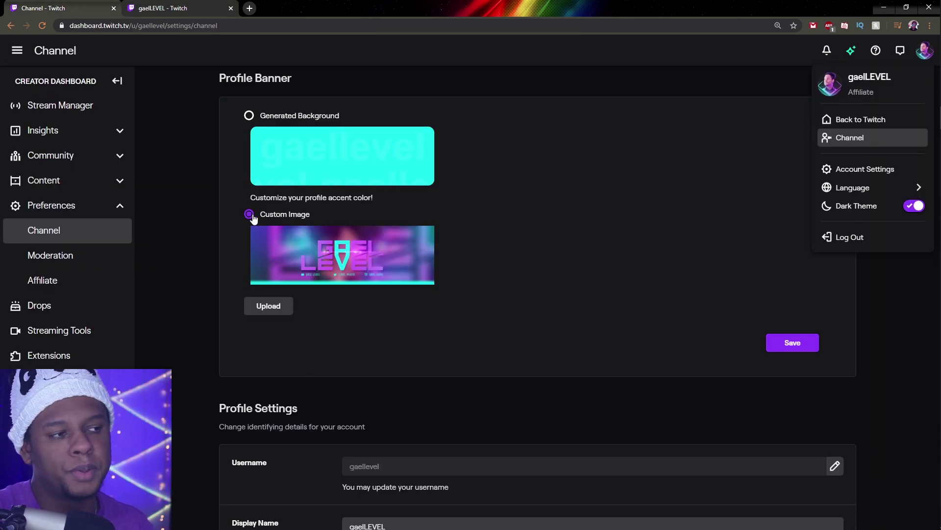
Step: Open and close the Editing profile banner dialog unchanged, then scroll the public channel page
left_click(269, 308)
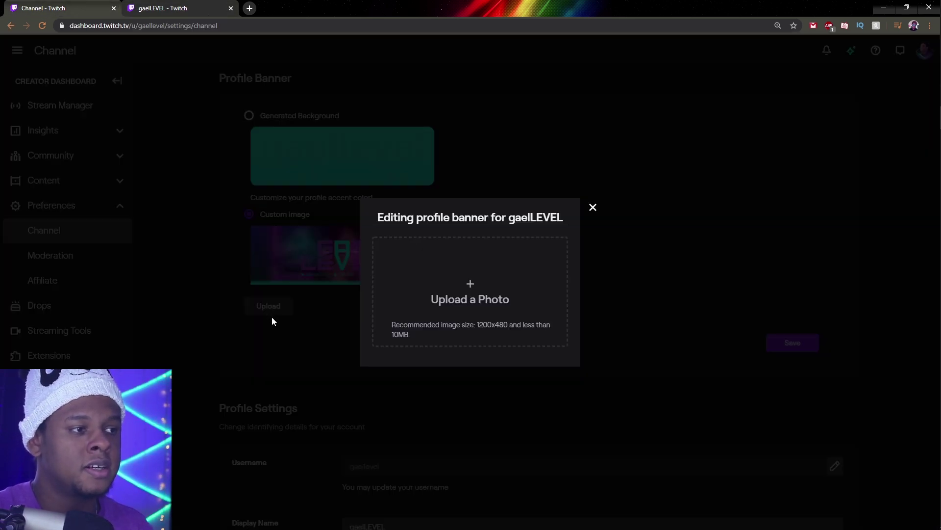
left_click(592, 208)
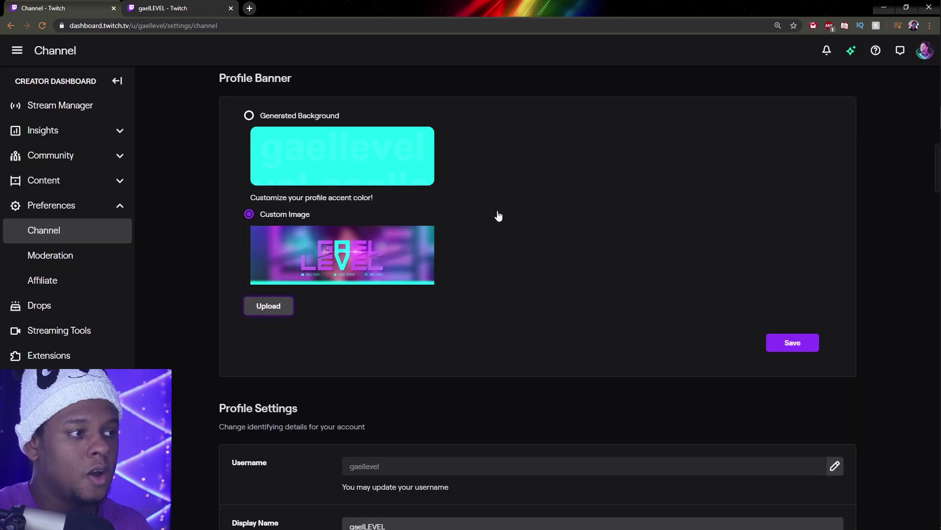
left_click(160, 9)
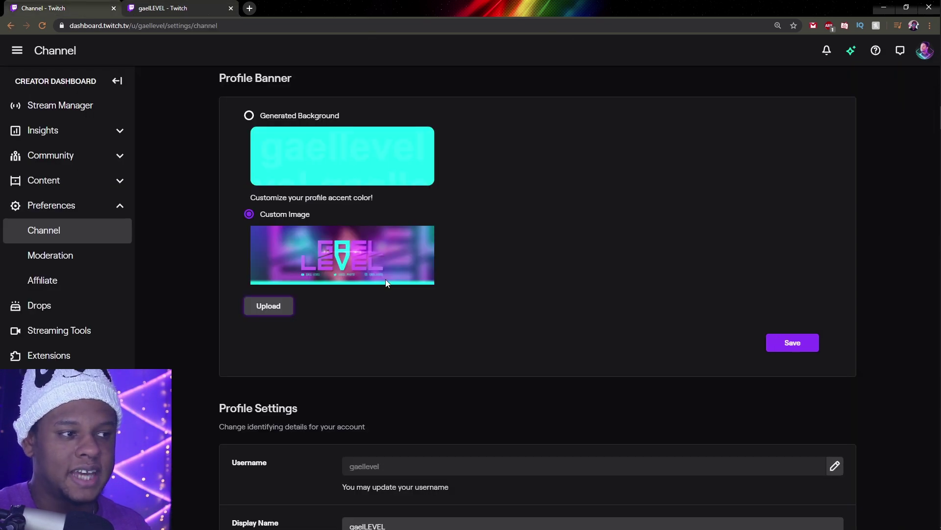
scroll(152, 198, "down", 5)
scroll(153, 201, "down", 2)
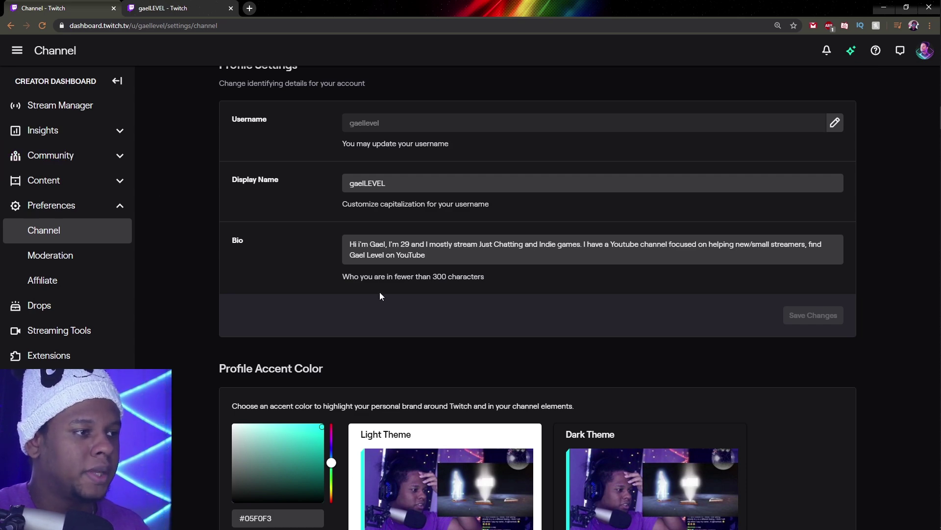
Step: Check the bio on the public channel's About page, then return to the dashboard Channel settings
scroll(373, 267, "down", 1)
left_click(156, 8)
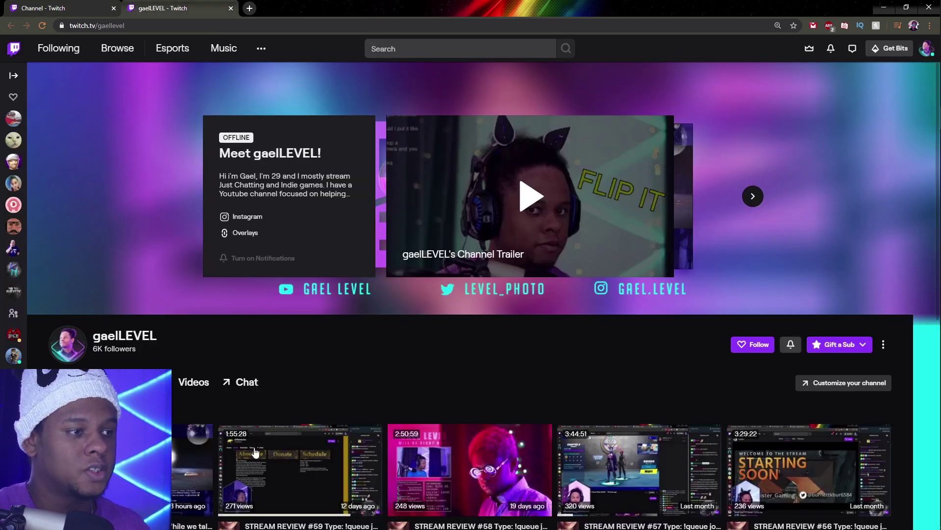
scroll(254, 449, "down", 3)
left_click(98, 240)
scroll(309, 147, "down", 2)
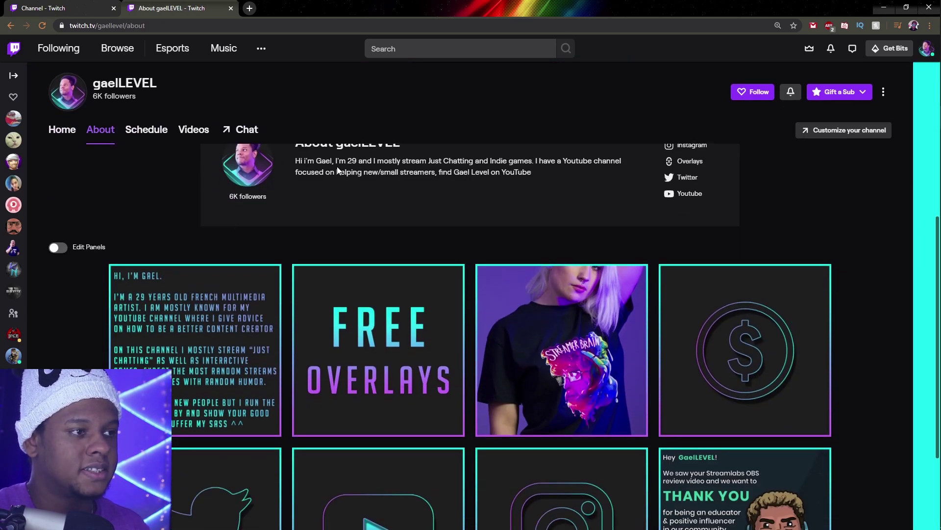
scroll(342, 173, "up", 2)
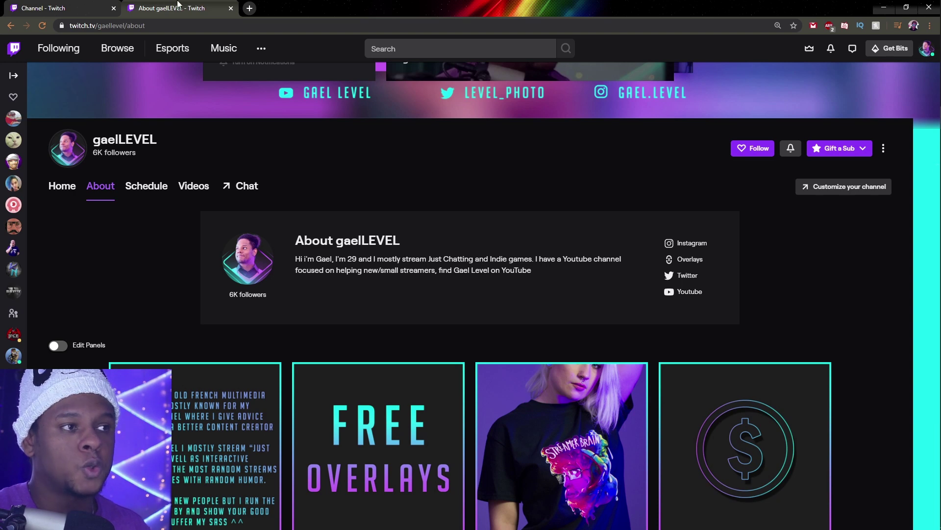
left_click(87, 12)
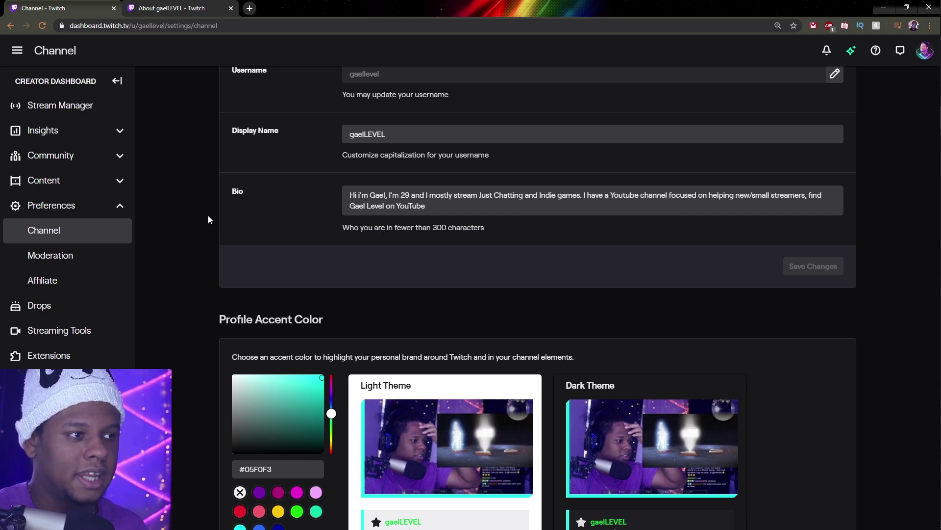
Step: Browse the public channel's About page and then its Videos page
scroll(211, 182, "down", 4)
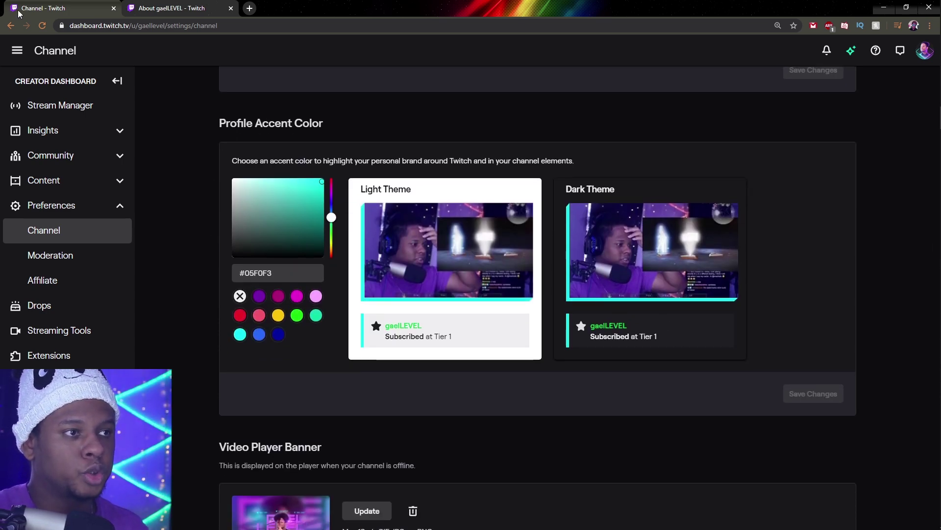
left_click(161, 10)
scroll(204, 222, "down", 1)
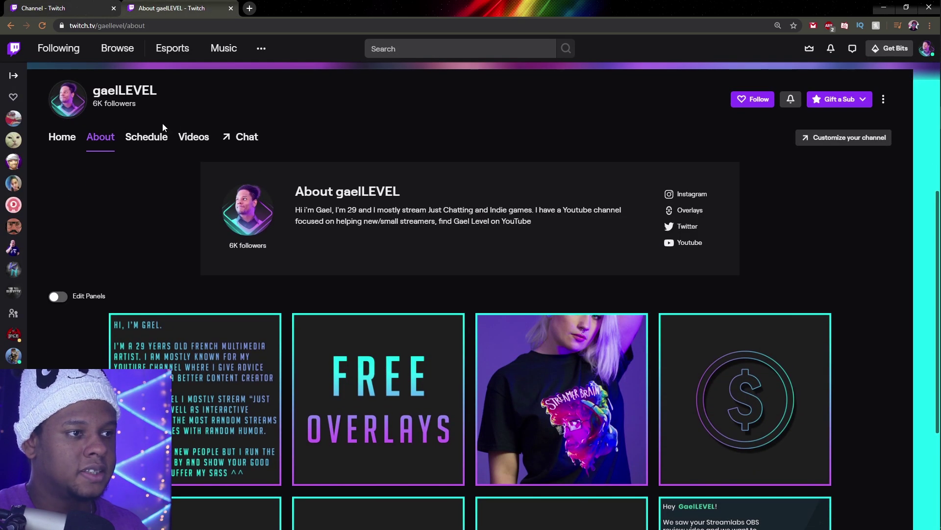
left_click(198, 137)
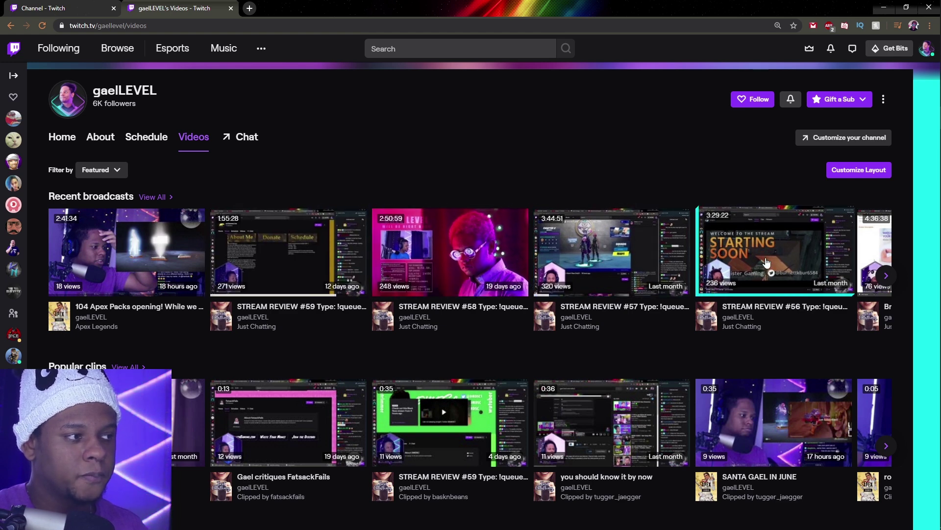
Step: Check the Video Player Banner setting, then open the channel player alongside stream chat
left_click(74, 8)
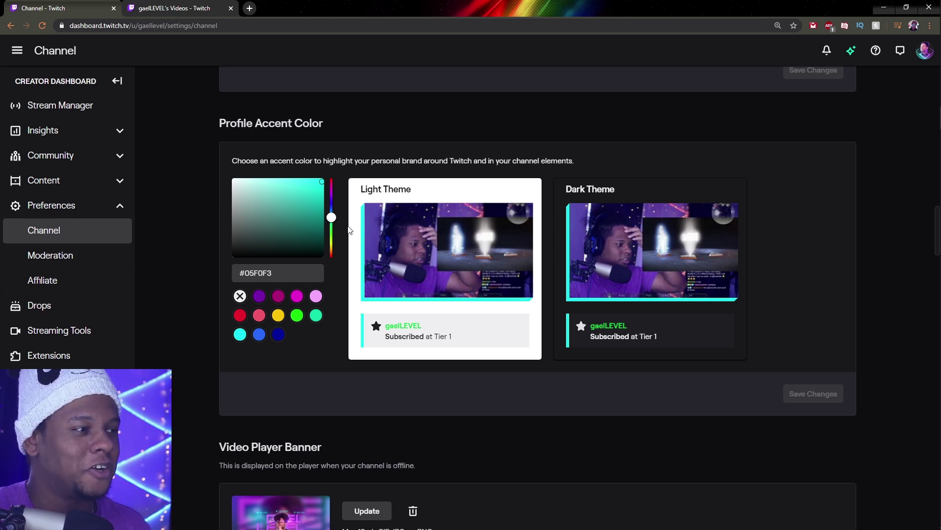
scroll(174, 177, "down", 7)
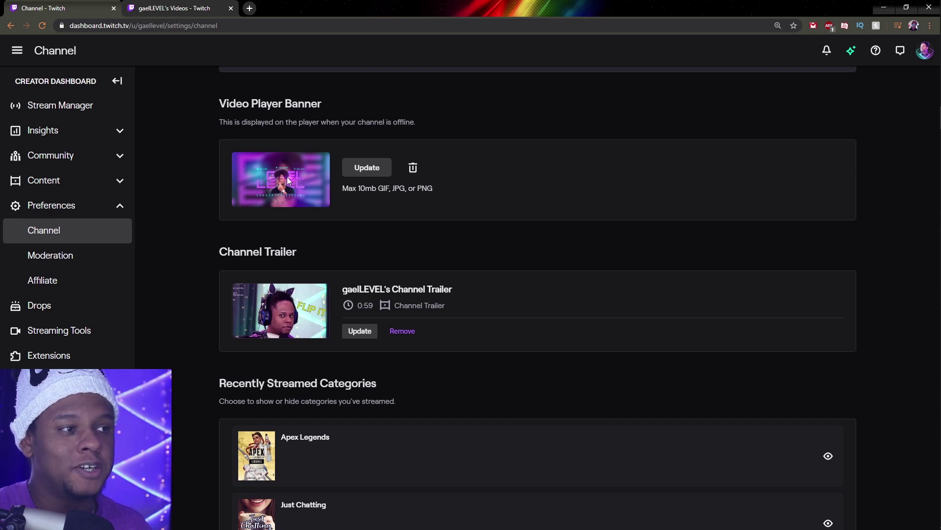
left_click(189, 7)
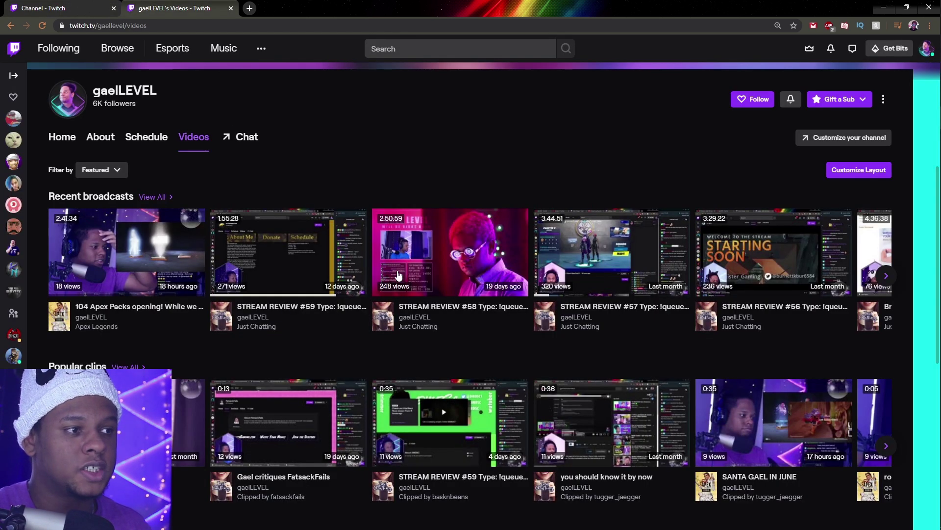
left_click(247, 138)
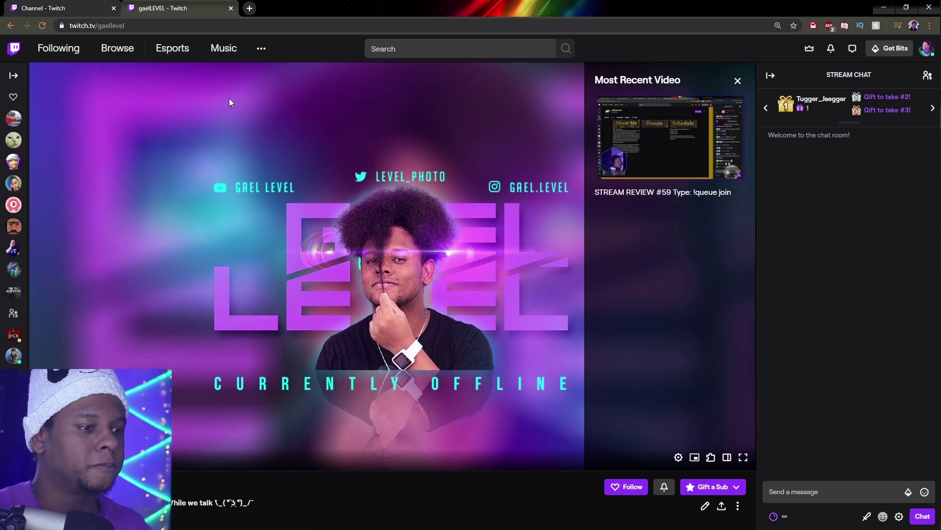
Step: Cycle the channel page carousel past the Apex stream card back to the Channel Trailer
key("ctrl+Tab")
scroll(199, 133, "down", 3)
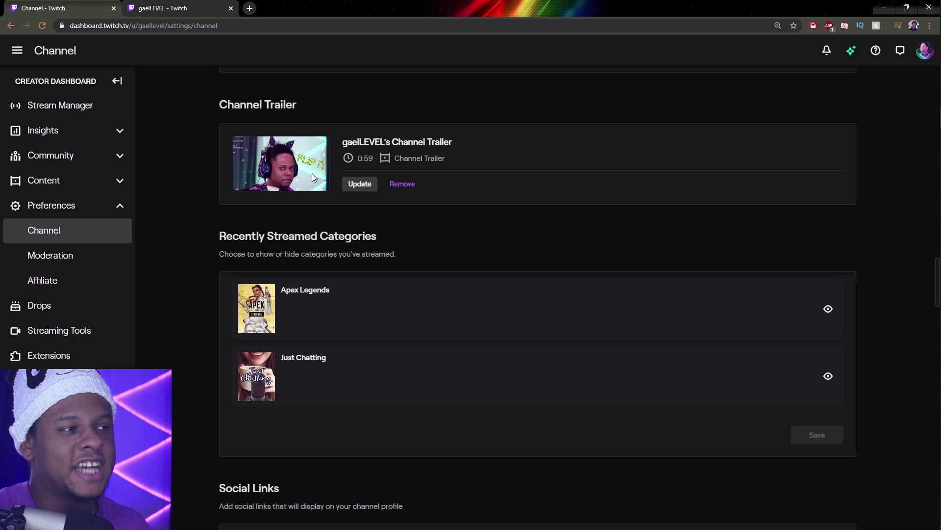
left_click(154, 9)
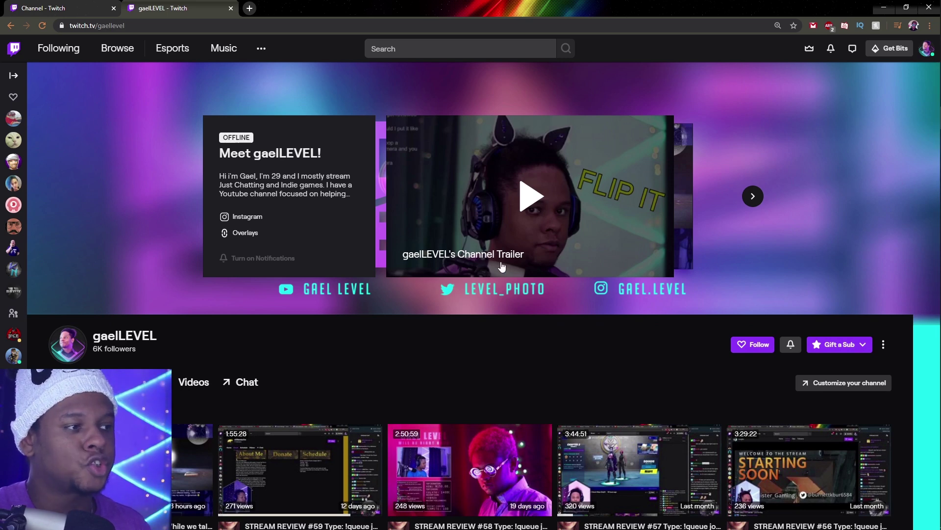
left_click(753, 197)
left_click(754, 199)
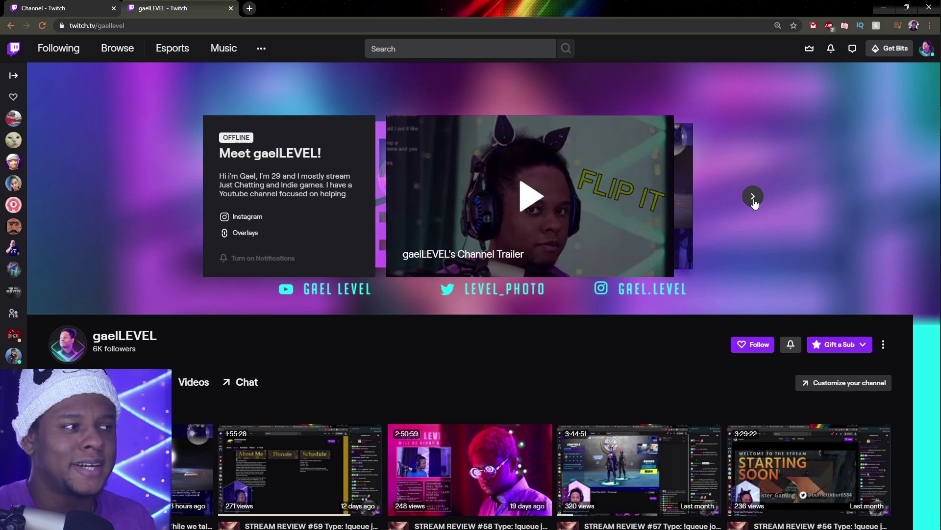
left_click(753, 196)
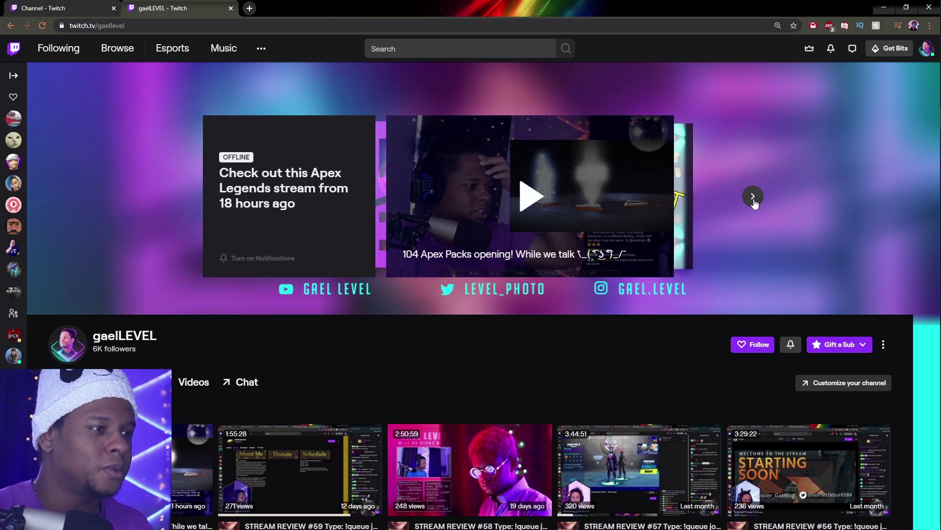
left_click(753, 196)
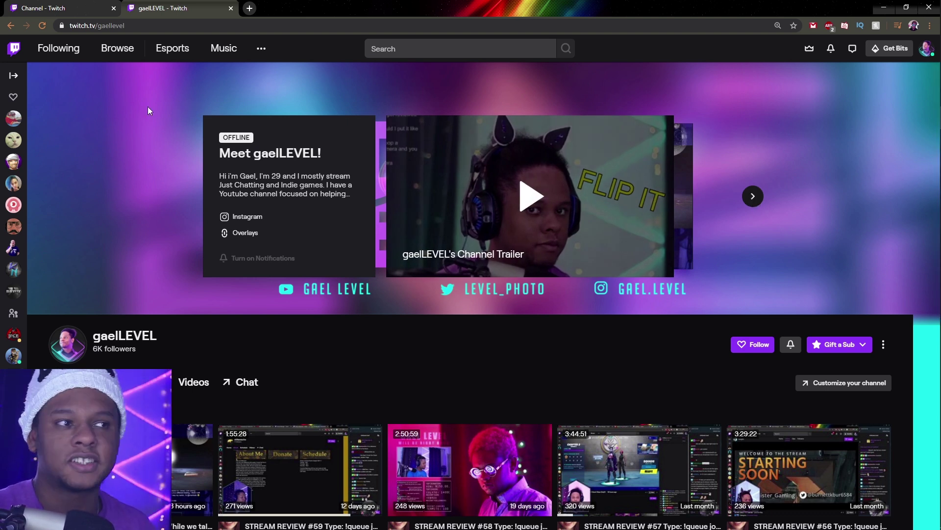
left_click(68, 10)
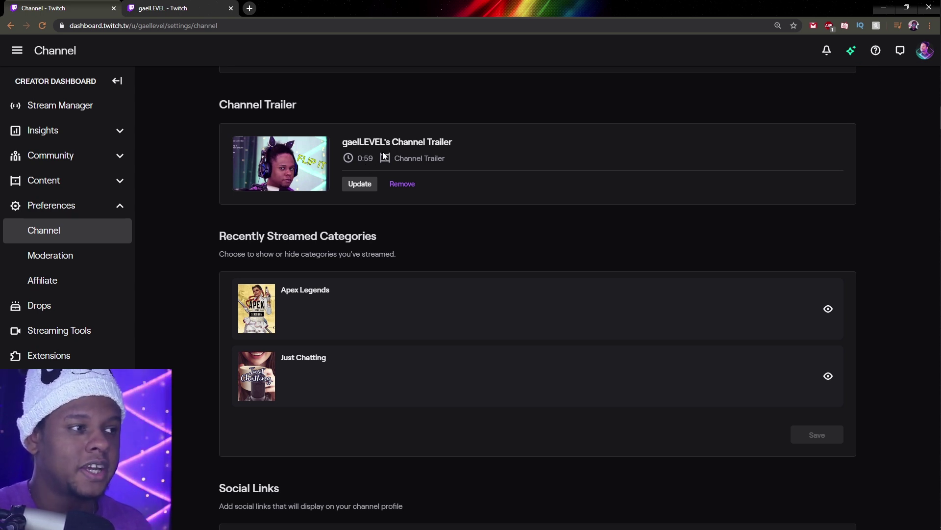
Step: Compare the channel's About page against the dashboard's Instagram, Overlays, Twitter and Youtube social links
scroll(208, 130, "down", 8)
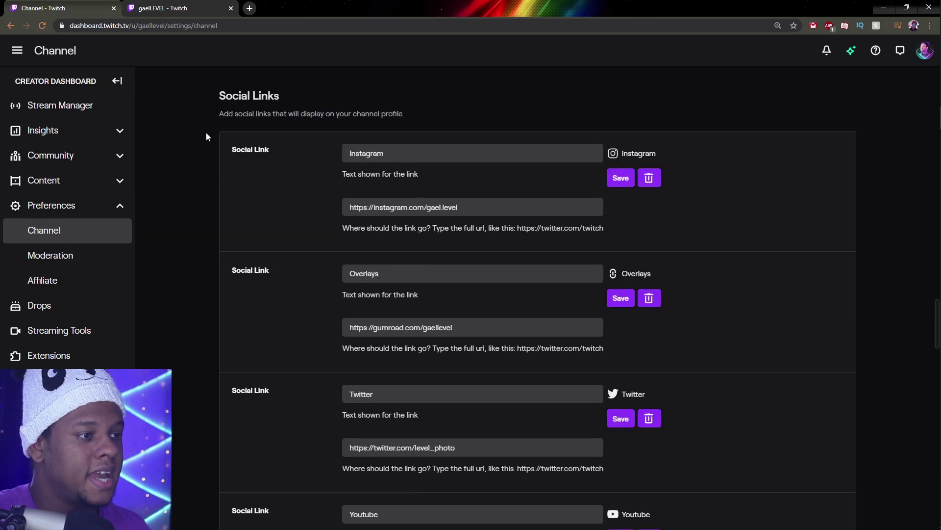
scroll(215, 162, "down", 1)
scroll(216, 161, "up", 1)
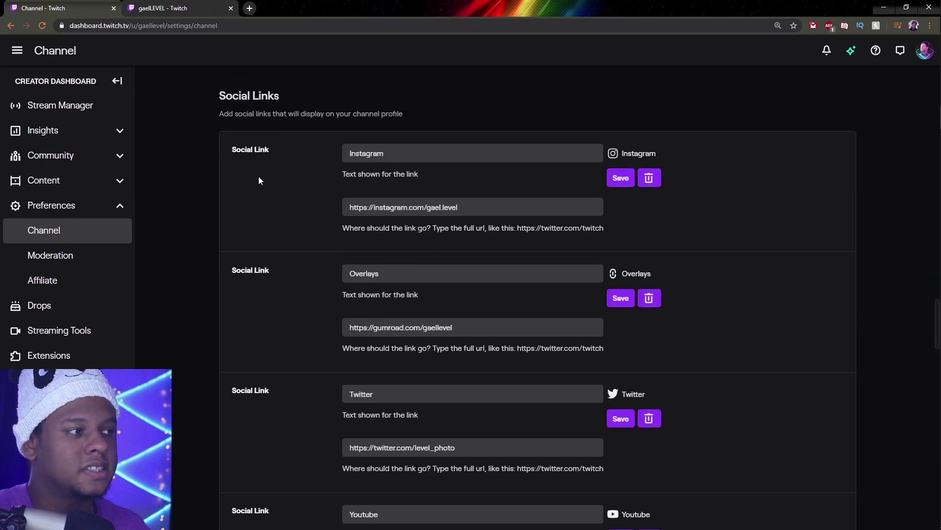
scroll(247, 143, "down", 1)
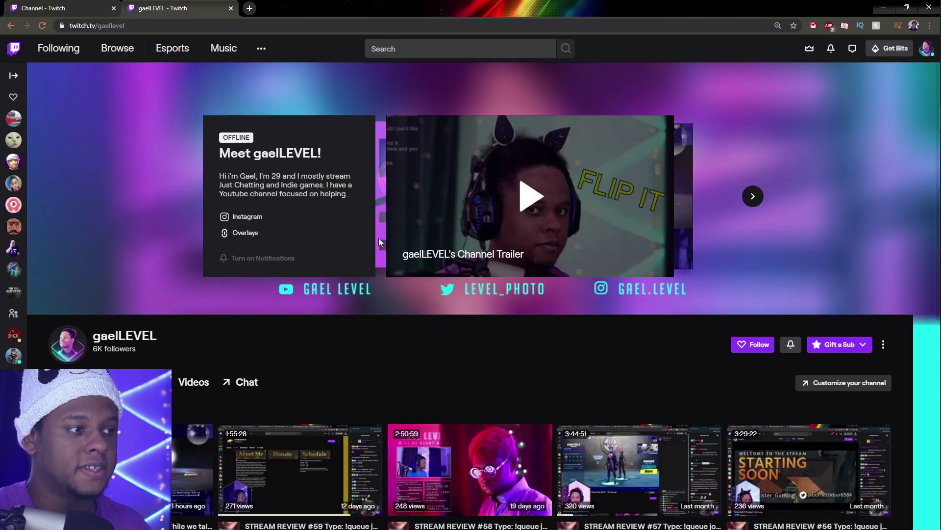
left_click(101, 382)
scroll(367, 201, "down", 2)
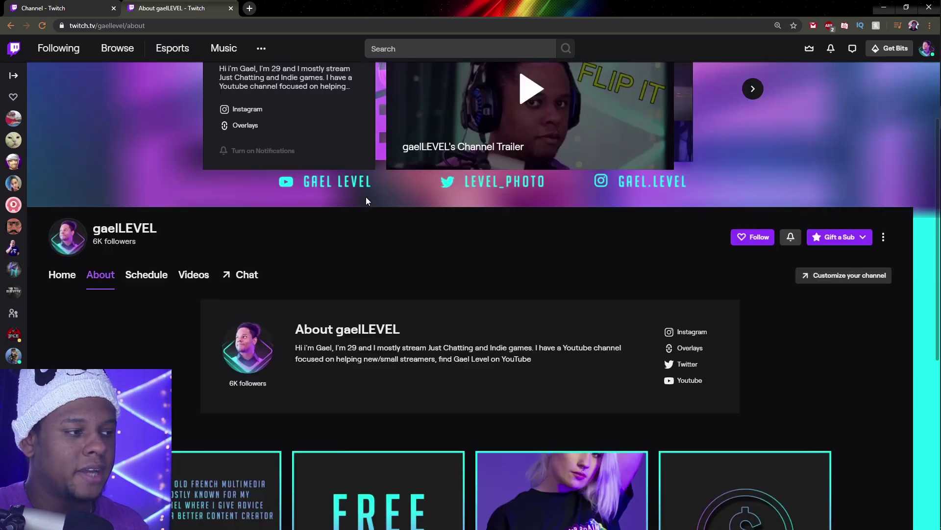
scroll(367, 200, "down", 2)
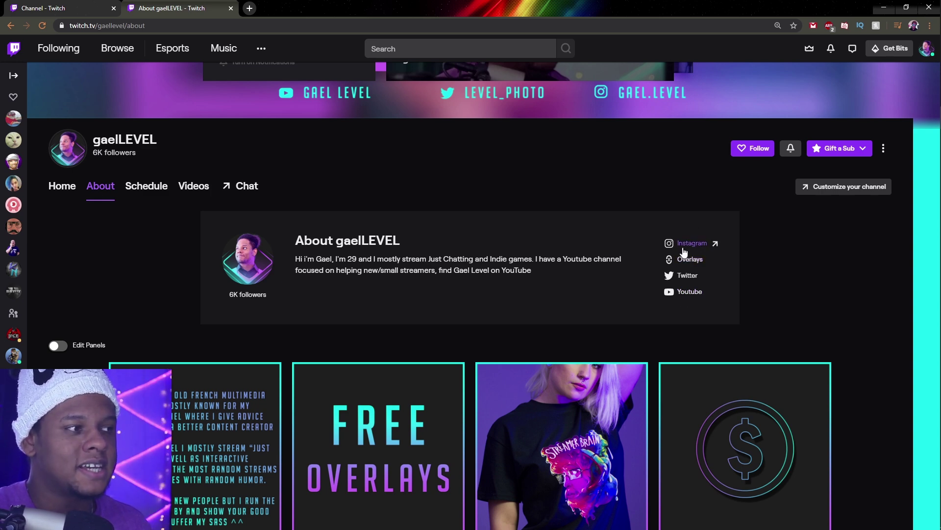
left_click(69, 9)
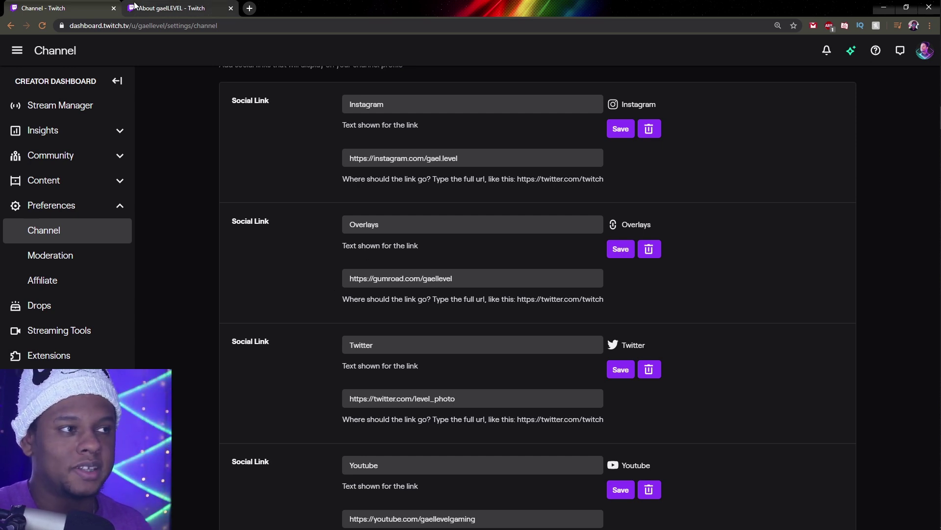
left_click(175, 8)
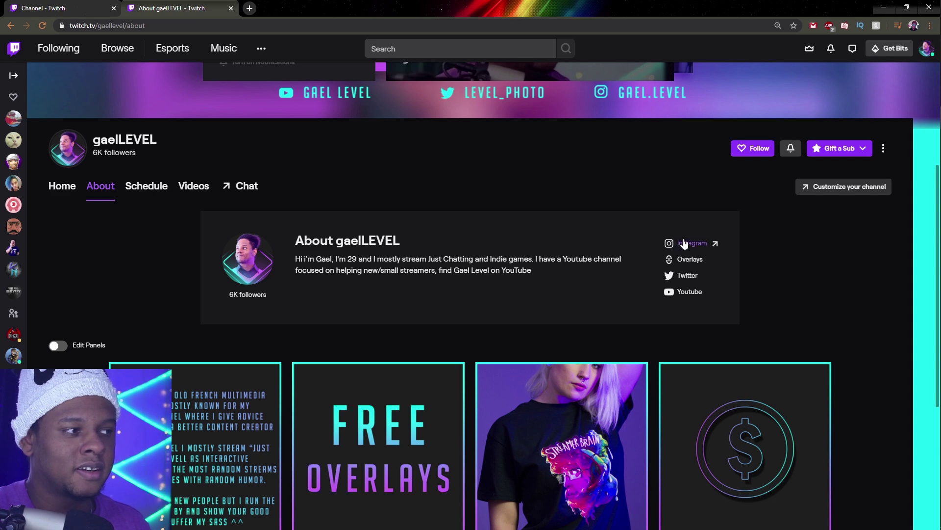
left_click(87, 9)
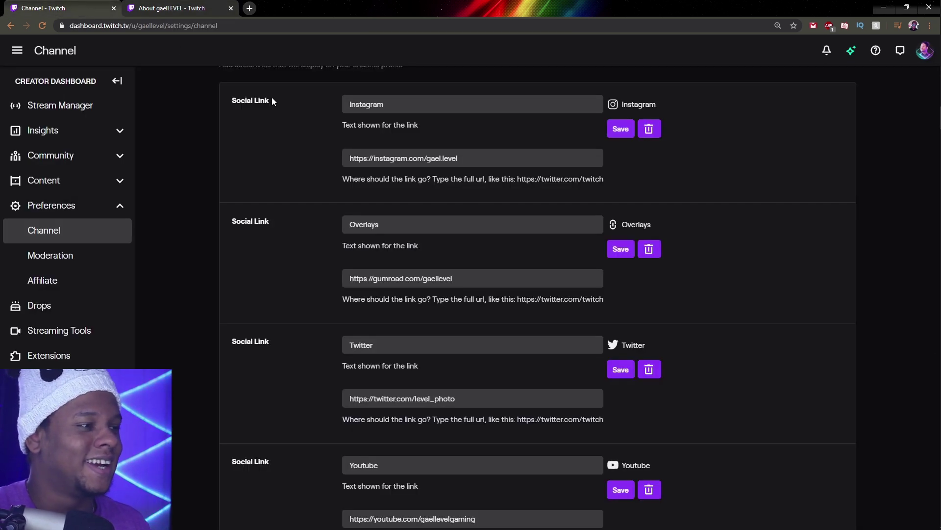
Step: View the Friday STREAM REVIEW! slot on the channel's public schedule, then scroll the dashboard to Auto Hosting
scroll(186, 185, "down", 15)
scroll(218, 182, "up", 3)
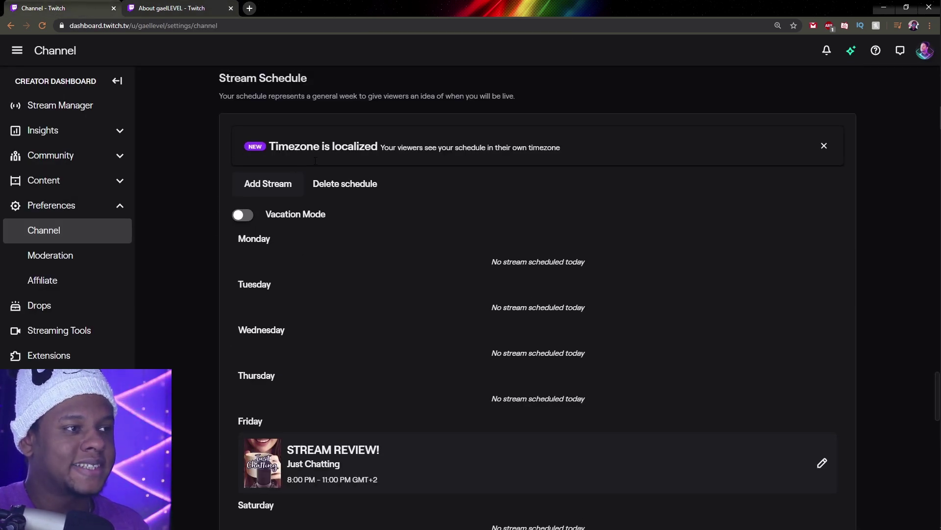
left_click(176, 9)
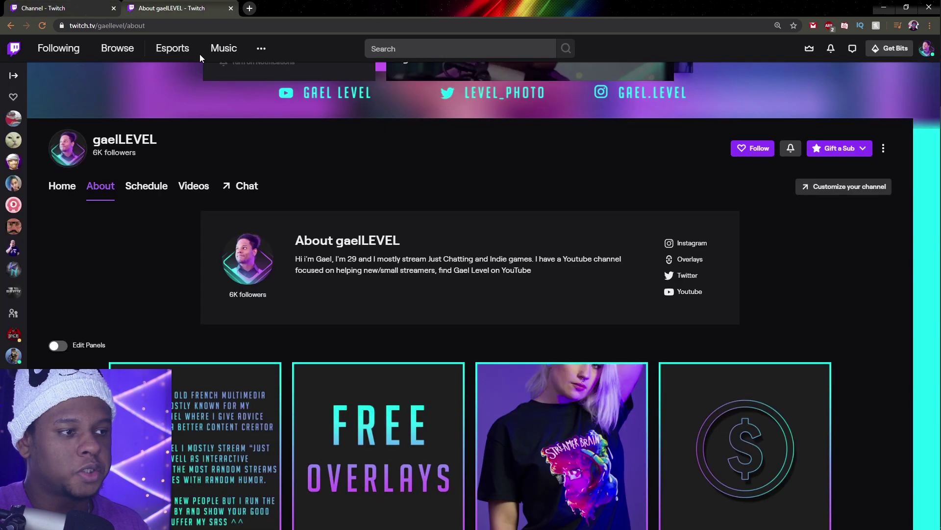
left_click(136, 194)
scroll(97, 249, "down", 2)
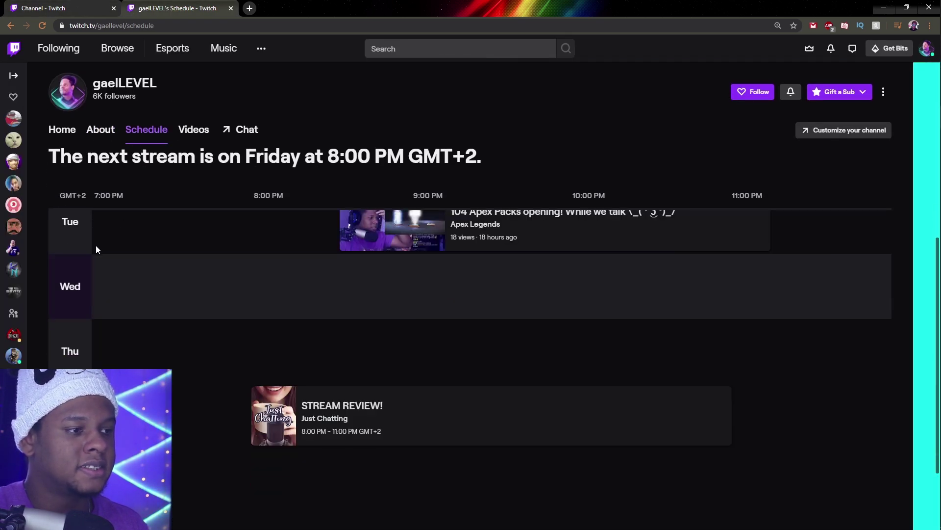
scroll(397, 300, "down", 1)
scroll(396, 301, "up", 1)
scroll(396, 301, "down", 2)
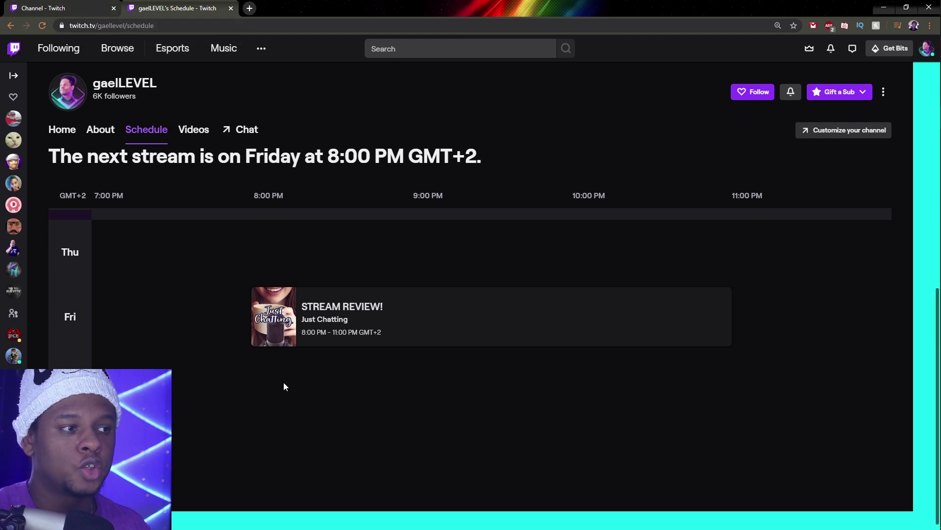
scroll(275, 381, "up", 3)
scroll(497, 315, "up", 1)
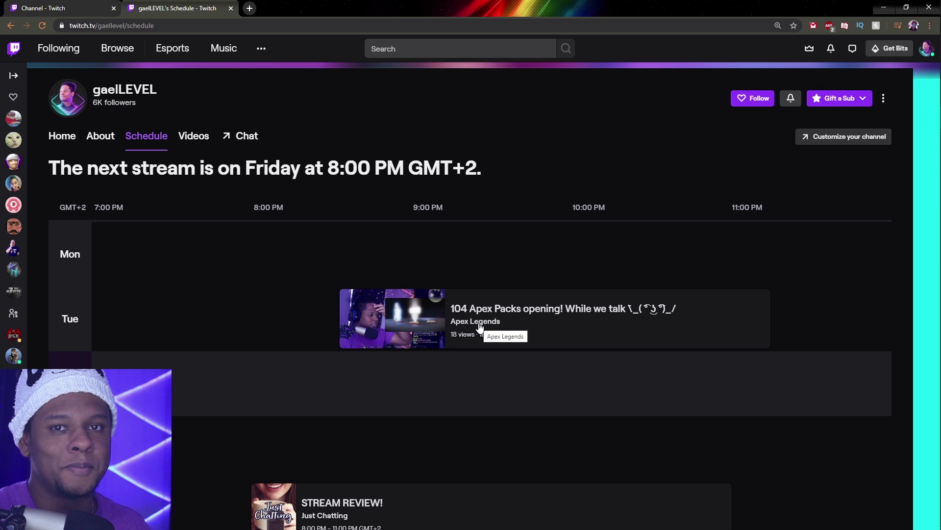
left_click(84, 6)
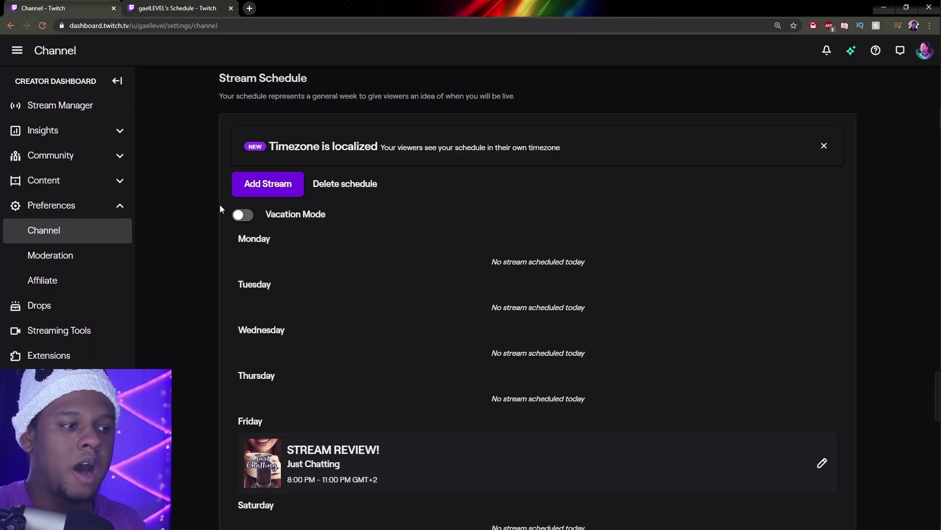
scroll(190, 174, "down", 15)
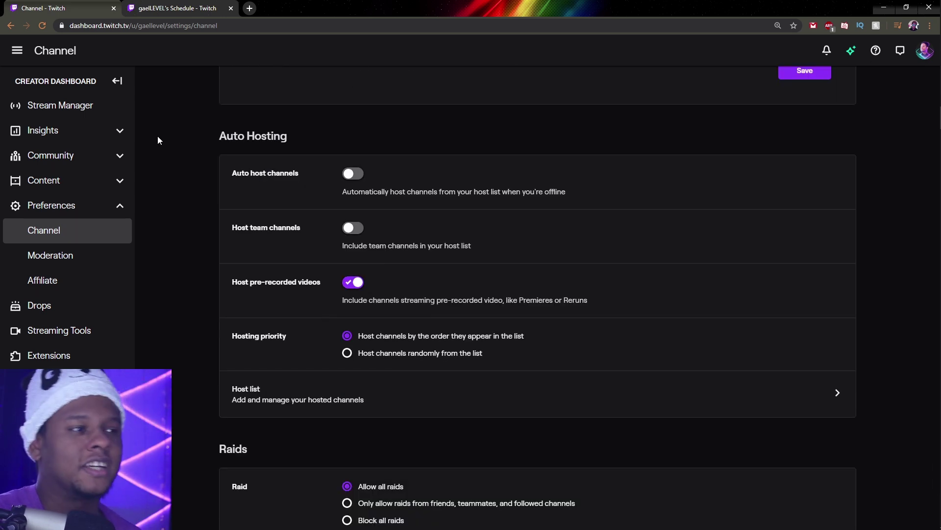
Step: Bring up the channel's Home page, then return to the dashboard's Auto Hosting settings
left_click(165, 9)
left_click(72, 136)
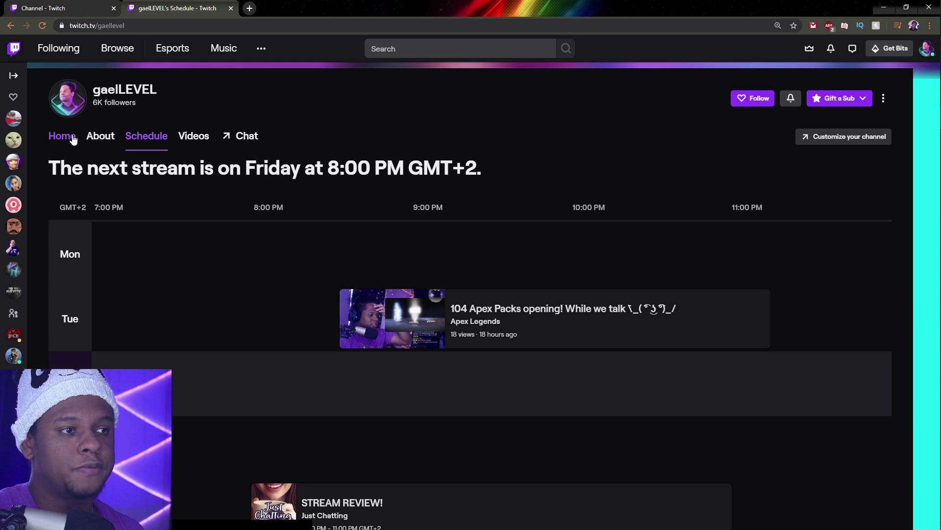
scroll(146, 213, "down", 4)
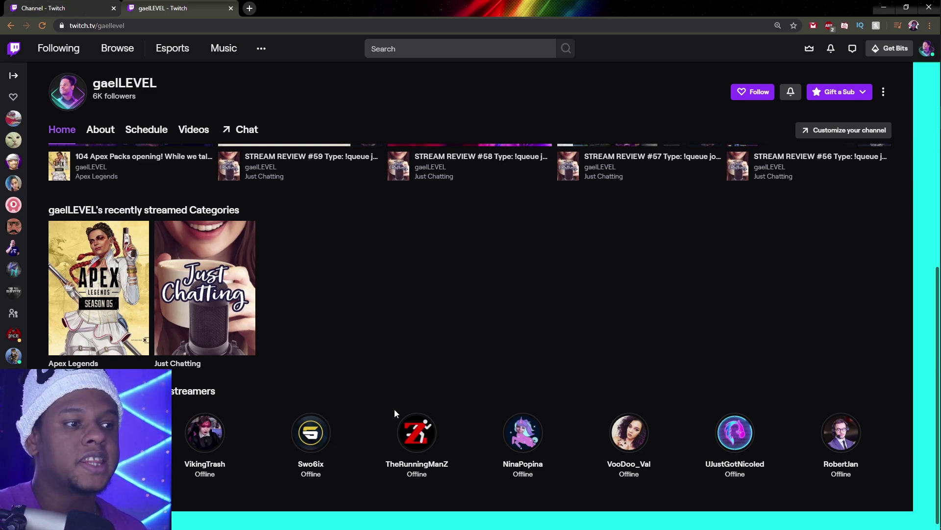
left_click(43, 8)
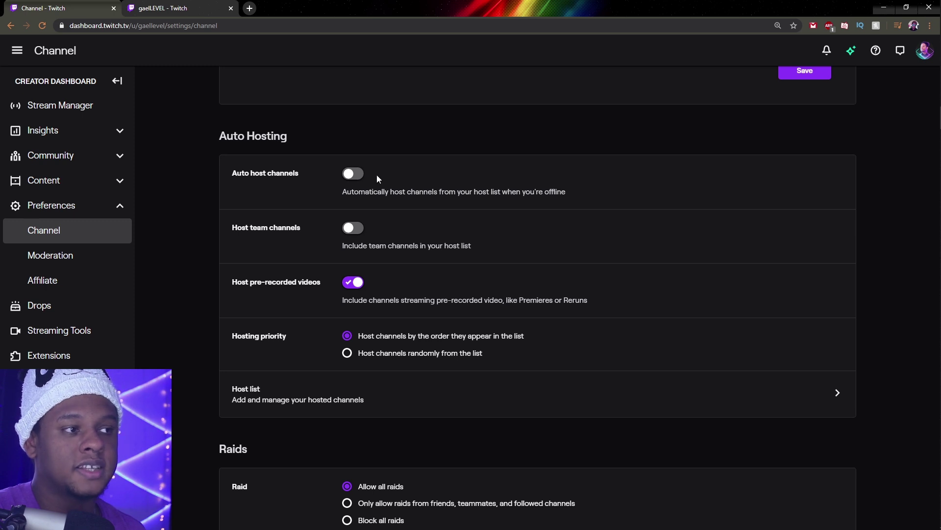
scroll(272, 197, "down", 2)
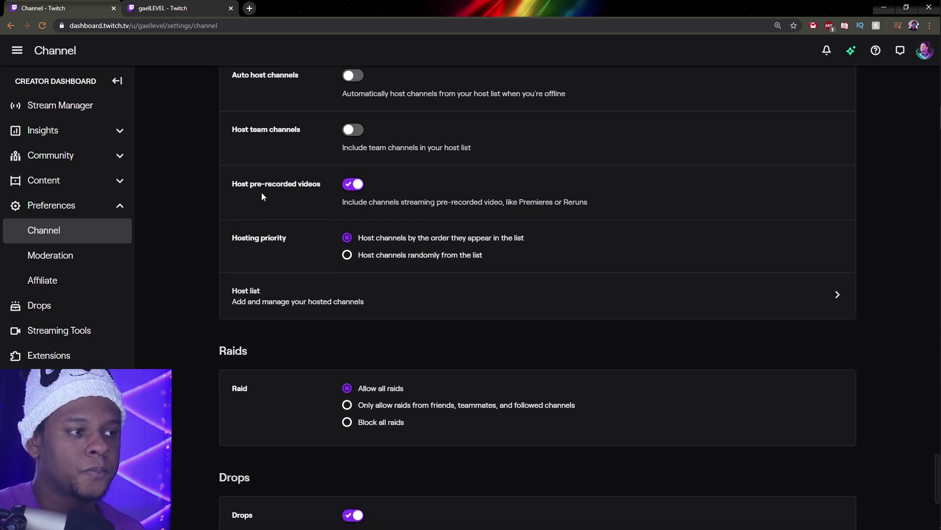
Step: Look through the list of hosted channels and the public channel page
left_click(276, 304)
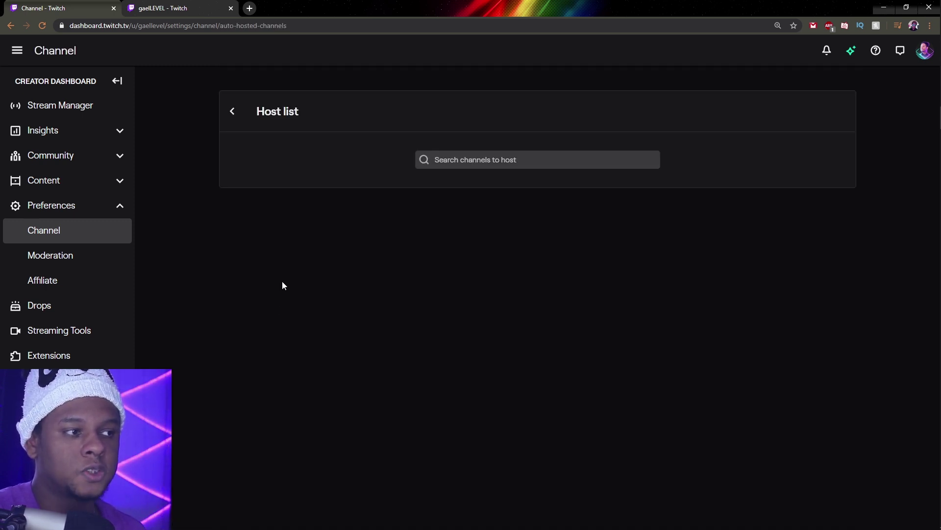
scroll(461, 220, "down", 3)
scroll(455, 231, "down", 6)
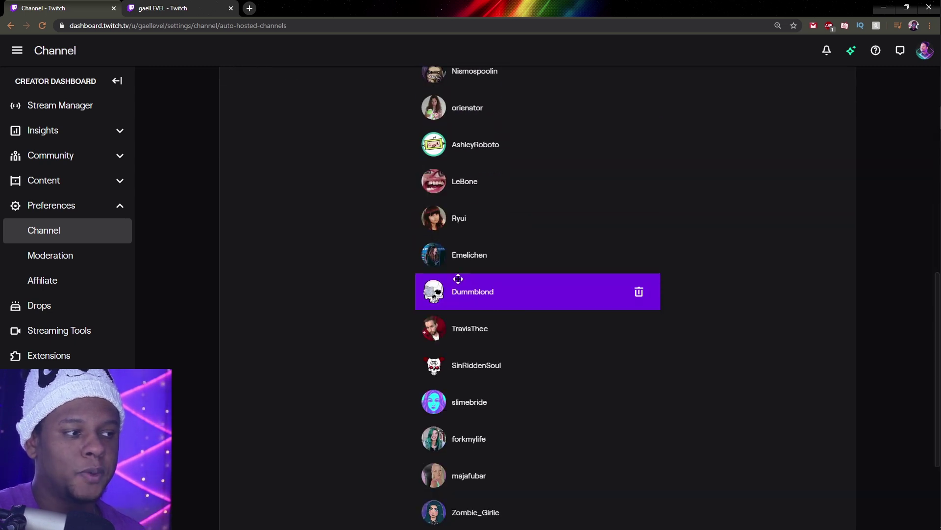
scroll(456, 275, "up", 10)
left_click(171, 8)
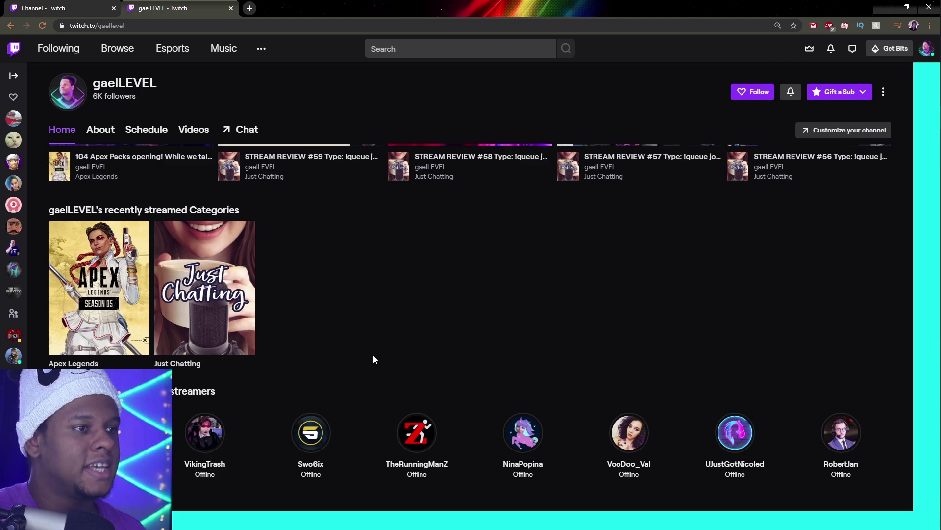
scroll(373, 355, "up", 5)
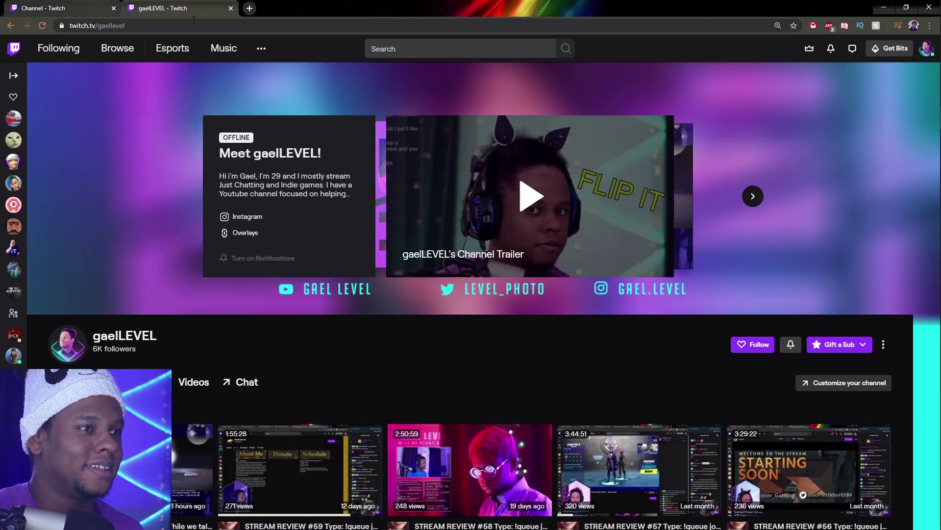
mouse_move(927, 192)
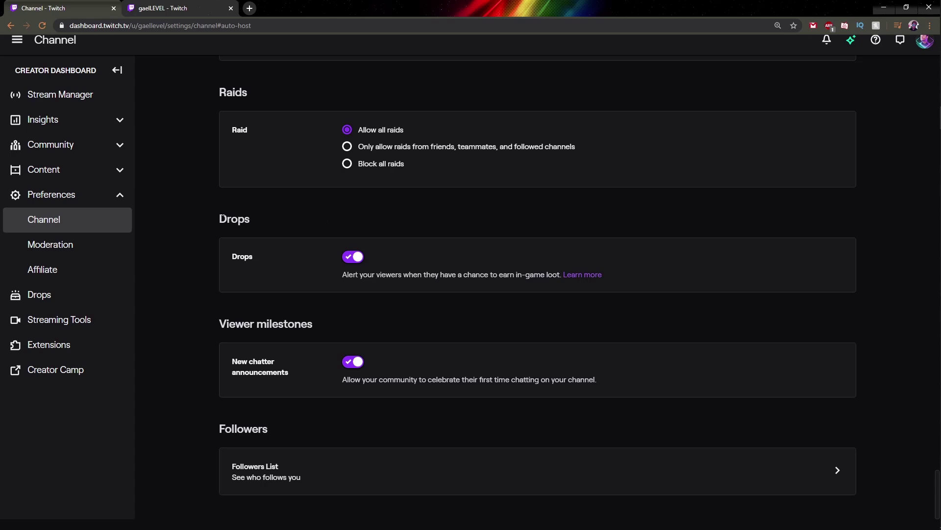
scroll(204, 234, "up", 7)
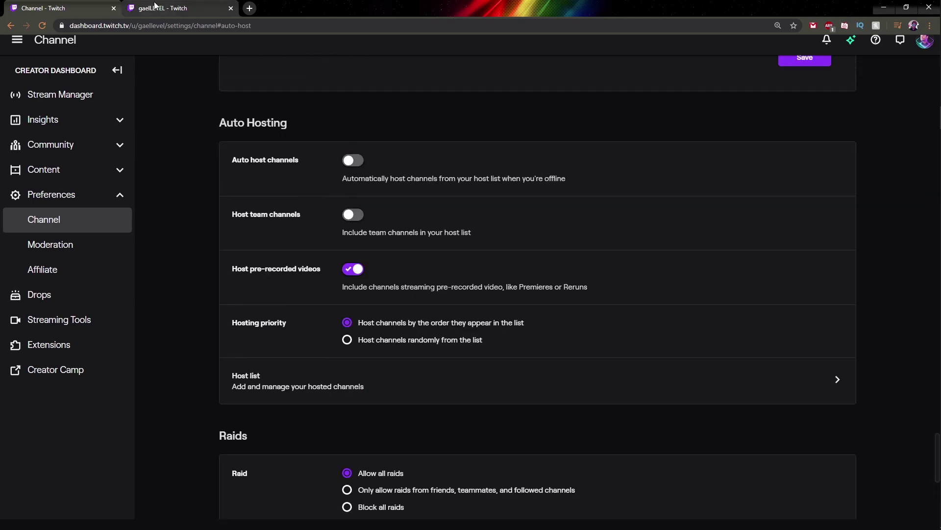
Step: Open the channel's About page and turn on Edit Panels
left_click(154, 8)
left_click(98, 384)
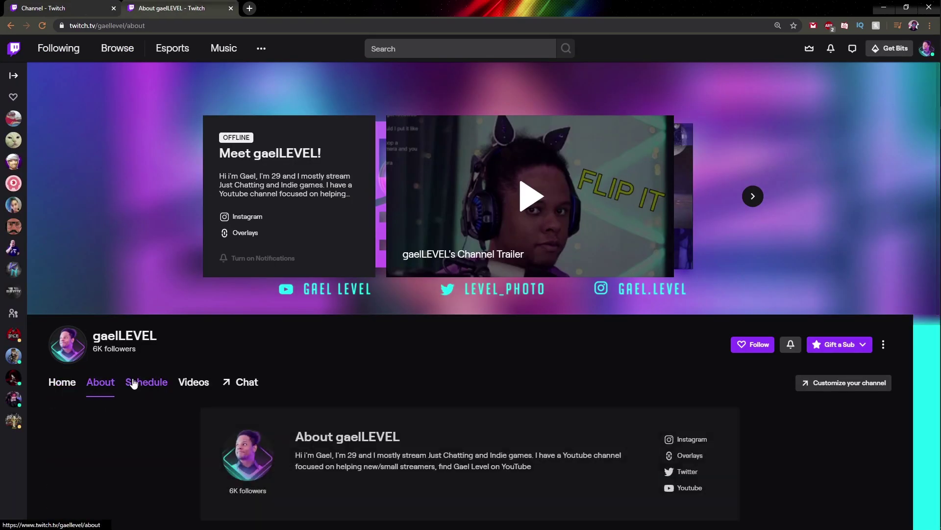
scroll(130, 254, "down", 8)
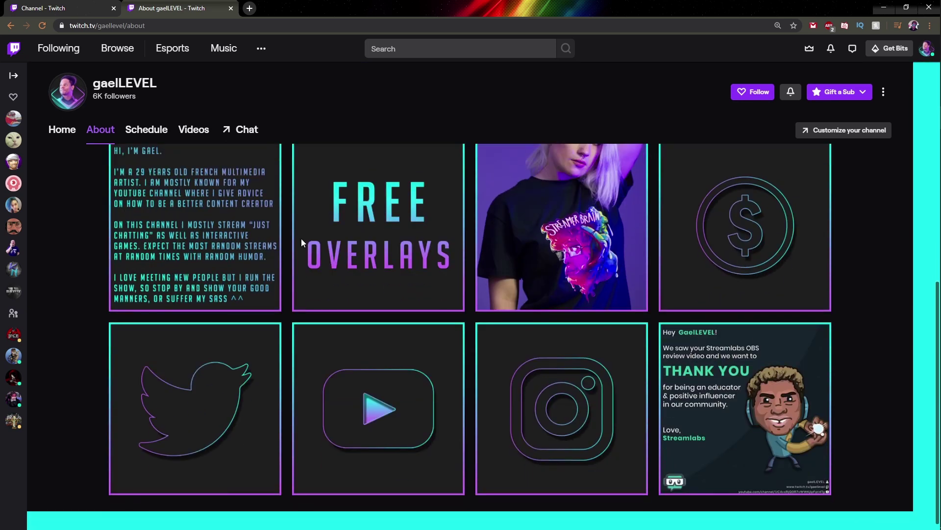
scroll(343, 284, "up", 4)
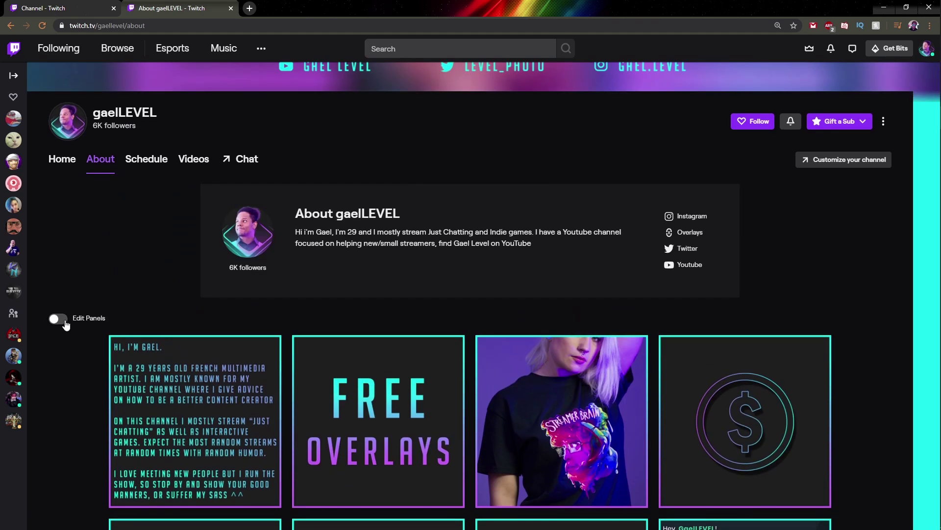
left_click(59, 319)
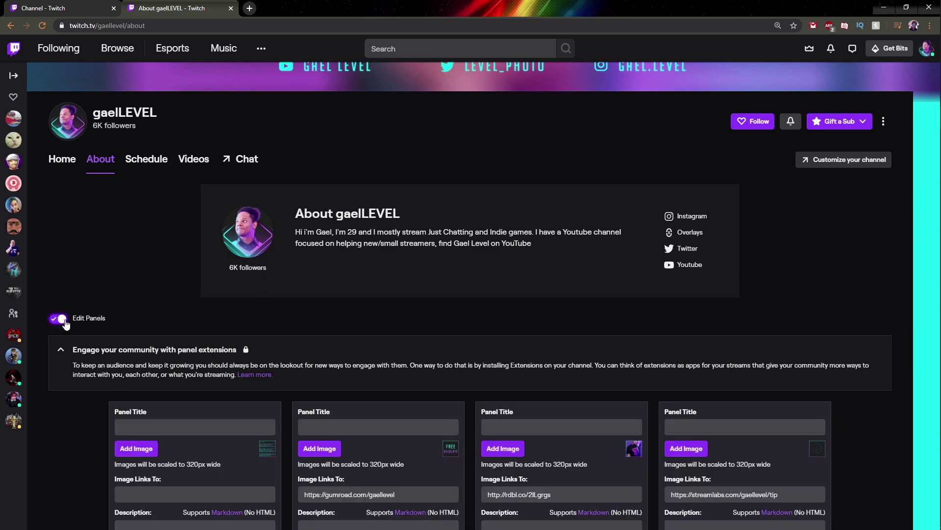
scroll(54, 292, "down", 5)
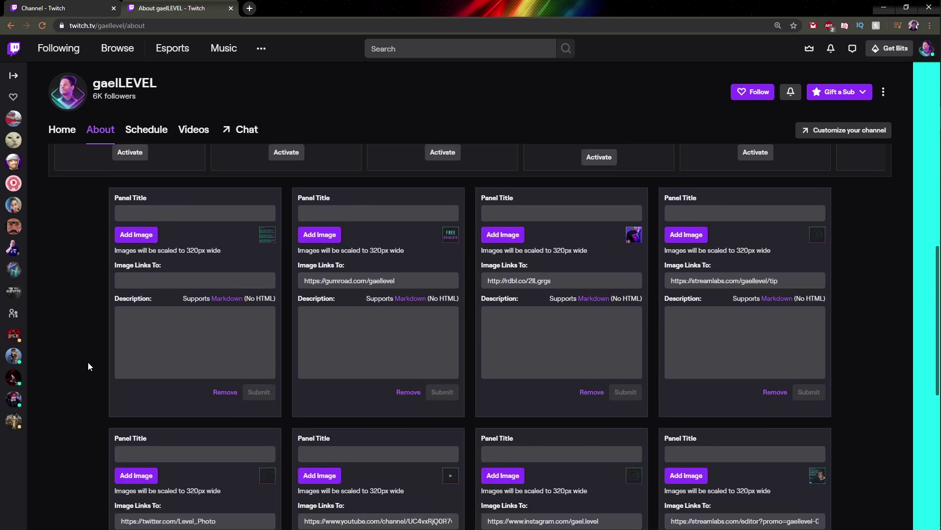
scroll(98, 275, "up", 2)
scroll(109, 249, "up", 6)
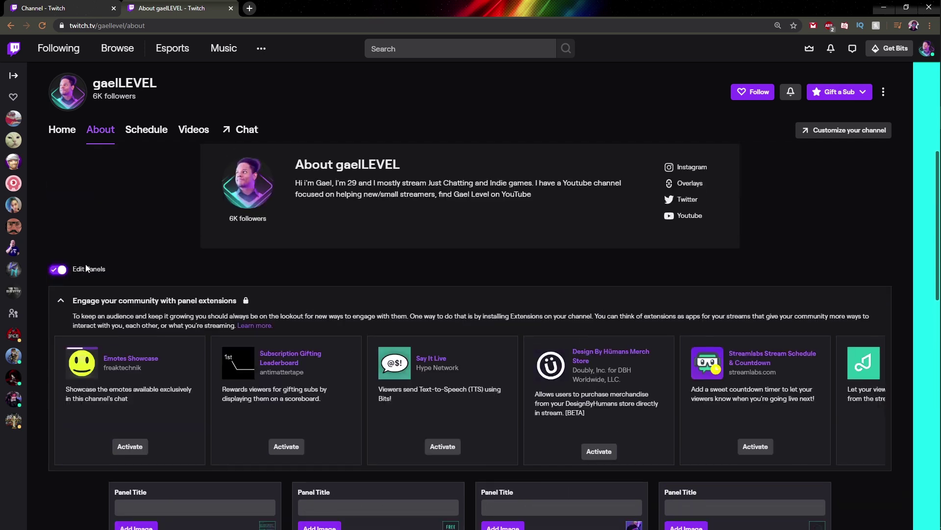
Step: Toggle Edit Panels off and back on to show each panel's title, image link and description fields
left_click(61, 420)
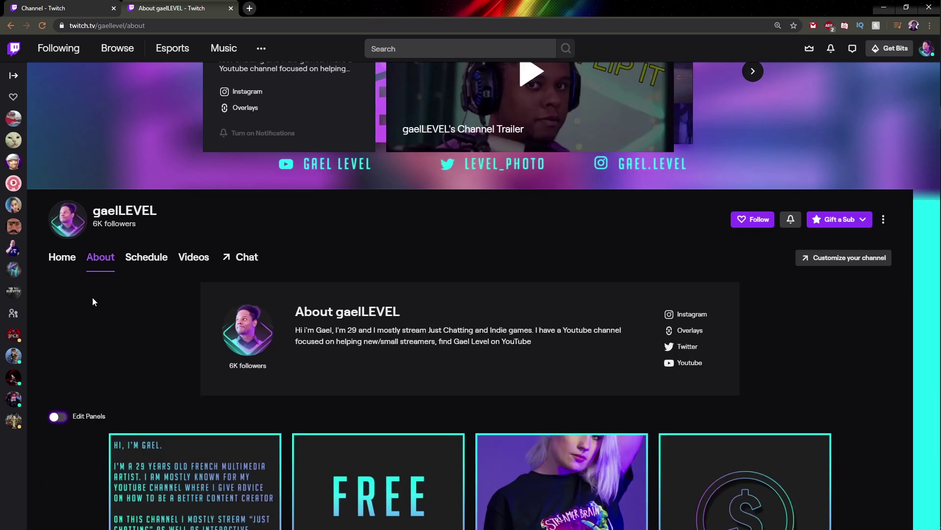
scroll(90, 311, "down", 4)
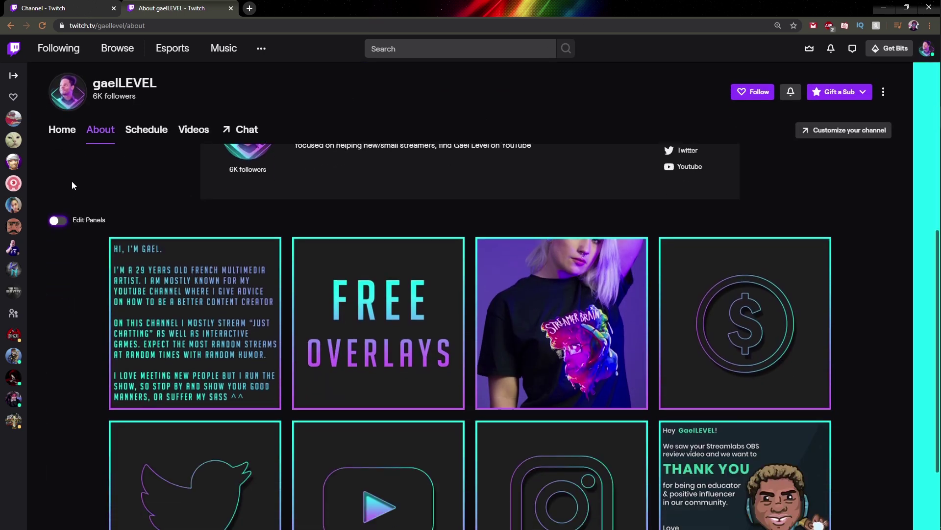
scroll(60, 240, "up", 2)
scroll(78, 268, "down", 4)
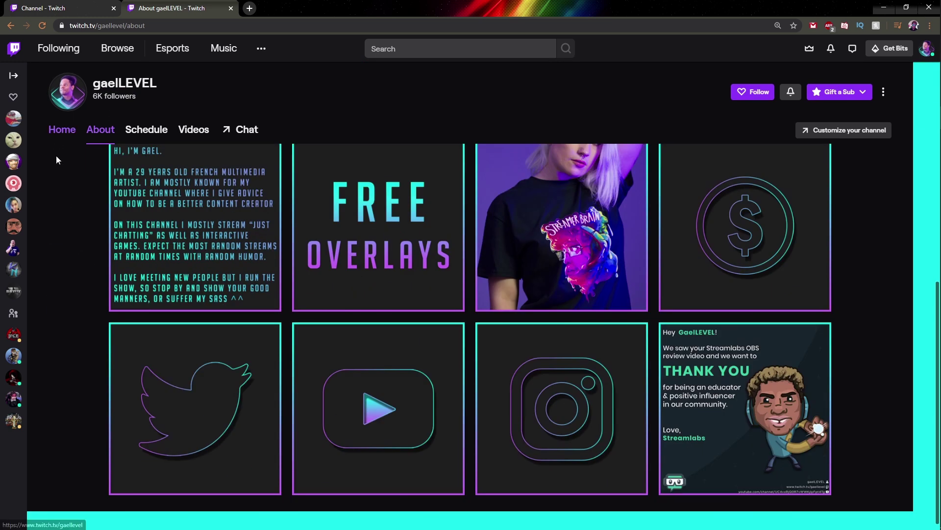
scroll(76, 229, "up", 2)
left_click(57, 221)
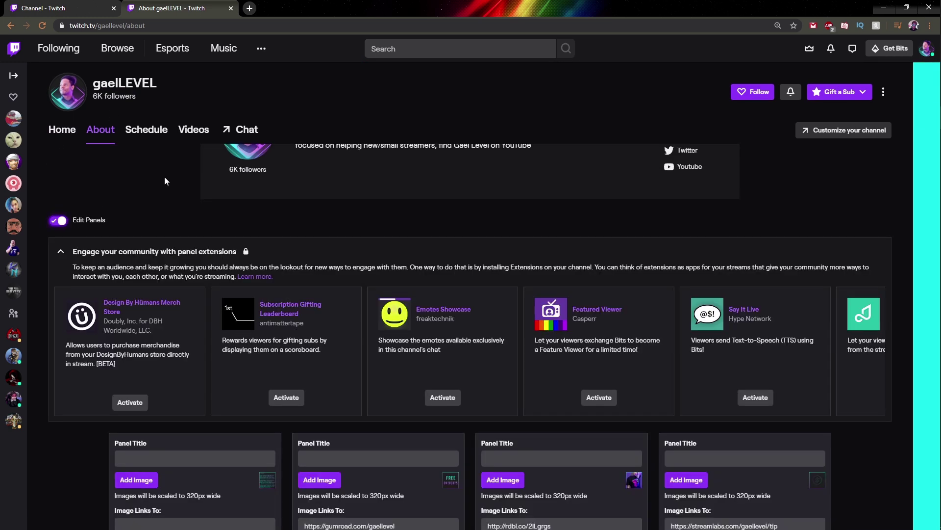
scroll(164, 176, "up", 1)
scroll(190, 255, "down", 4)
scroll(147, 281, "up", 2)
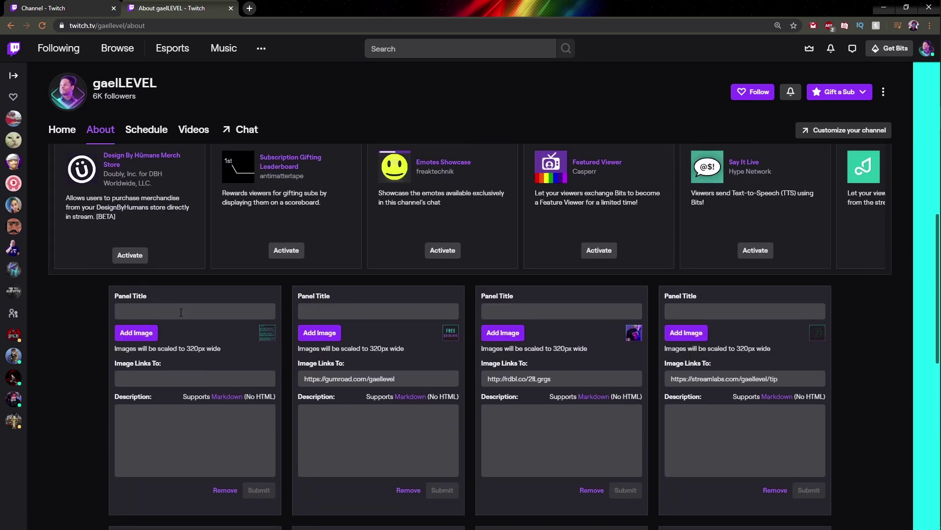
Step: Start adding an image to the first panel, then cancel the file choice and close the upload
left_click(136, 333)
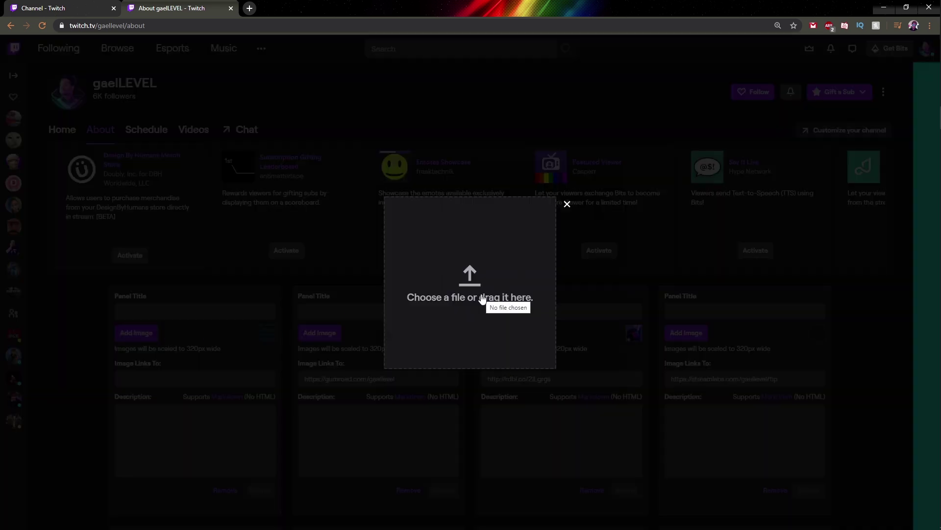
left_click(481, 297)
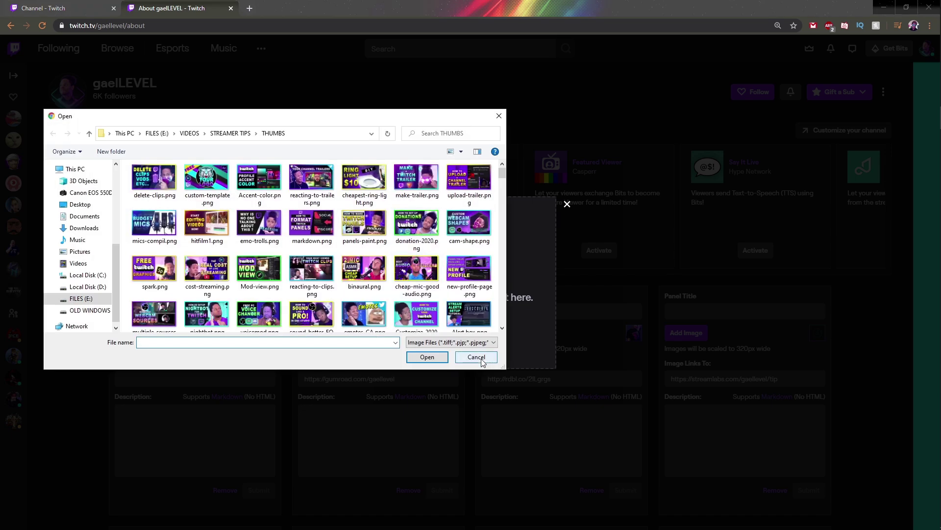
left_click(481, 358)
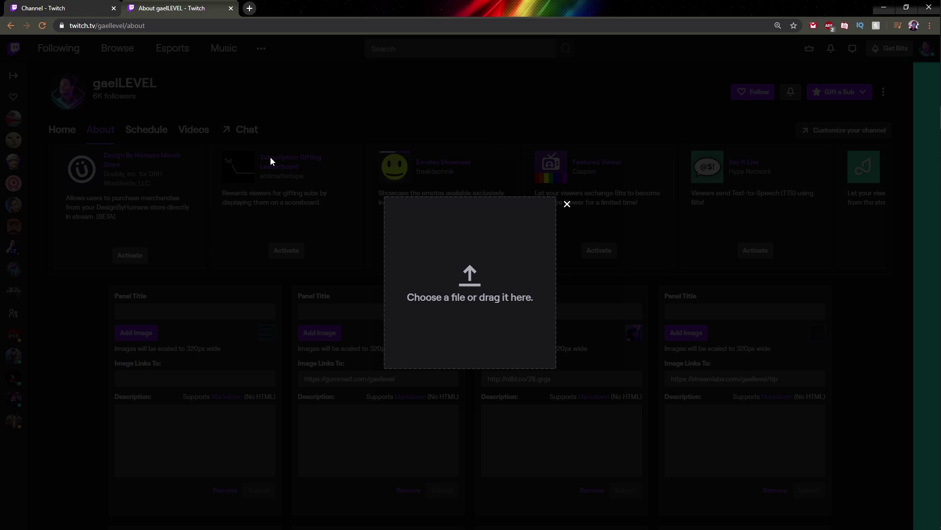
left_click(87, 284)
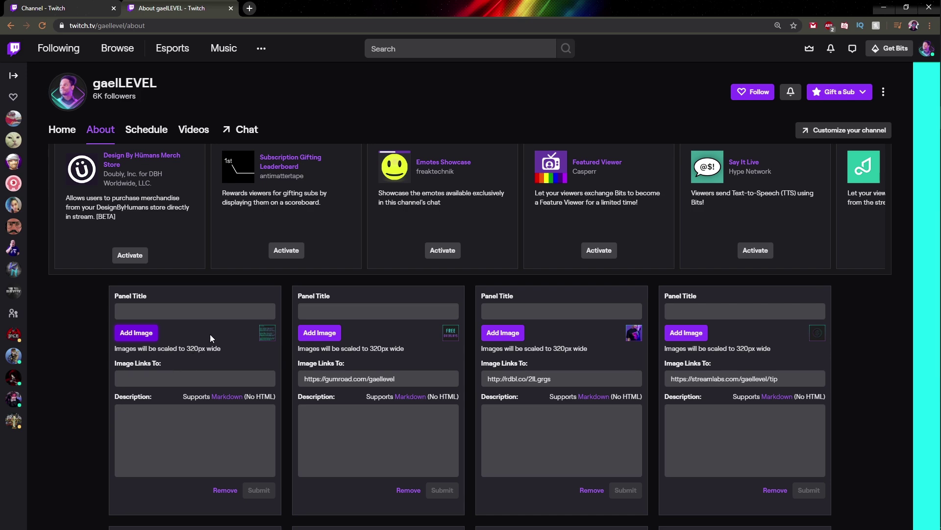
Step: Turn off Edit Panels to preview the About panels as images, then return to the Creator Dashboard
scroll(208, 181, "down", 5)
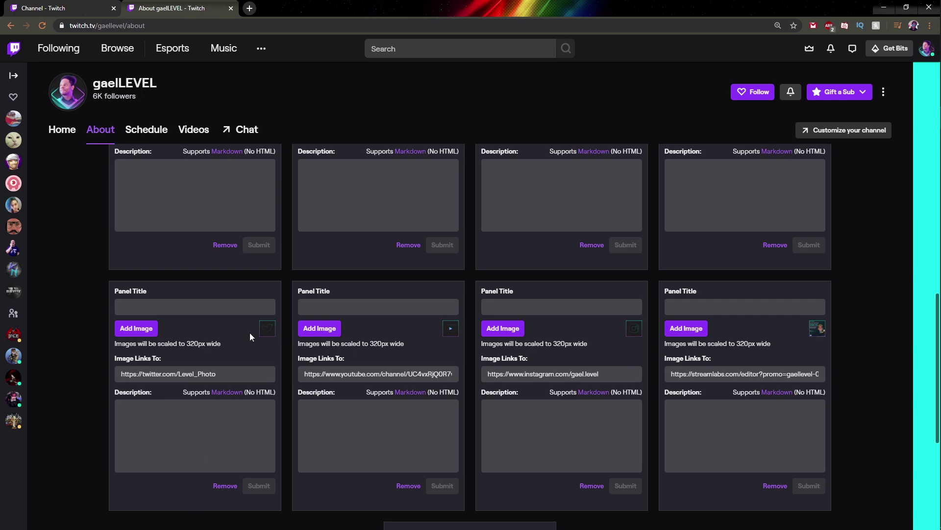
scroll(228, 319, "up", 5)
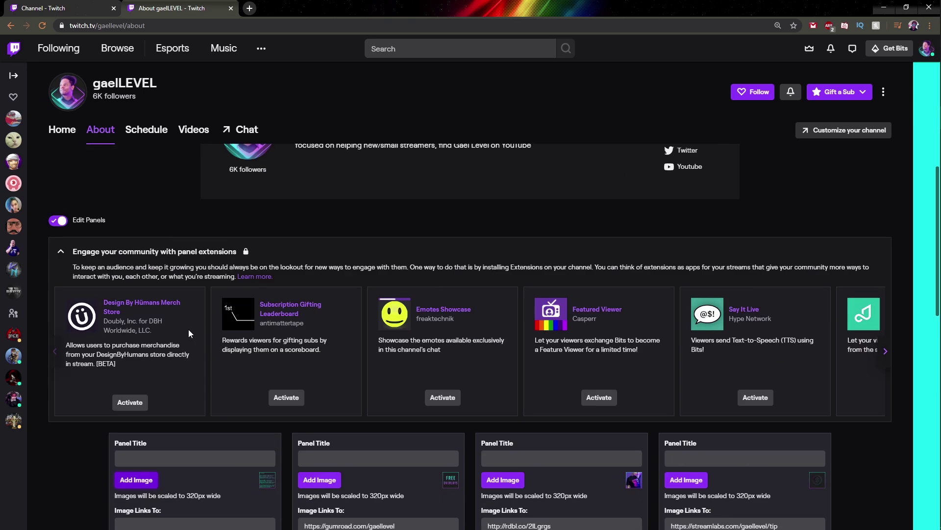
left_click(58, 220)
scroll(105, 258, "down", 2)
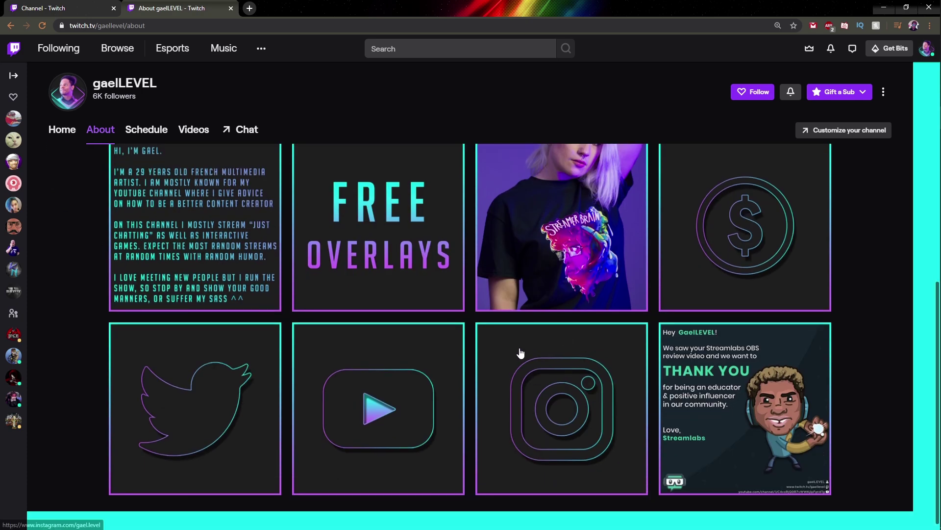
scroll(420, 389, "up", 4)
scroll(423, 392, "down", 3)
scroll(372, 389, "up", 4)
scroll(371, 387, "down", 4)
scroll(371, 389, "up", 5)
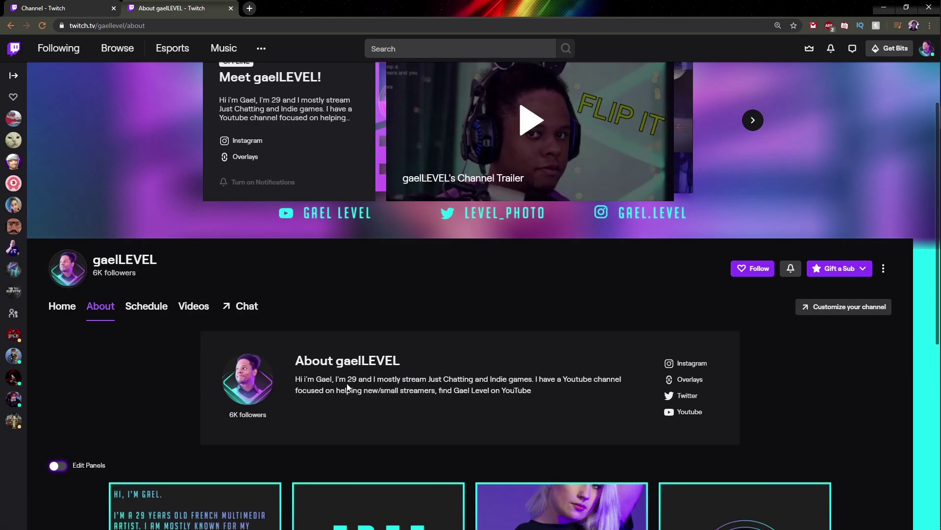
left_click(59, 8)
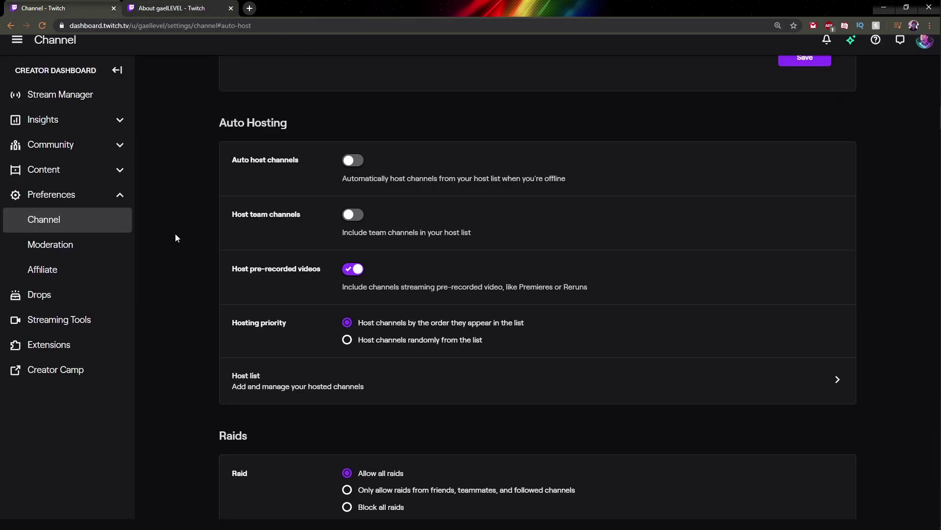
Step: Open Video Producer under Content and show the options for the newest broadcast, 104 Apex Packs opening
left_click(77, 188)
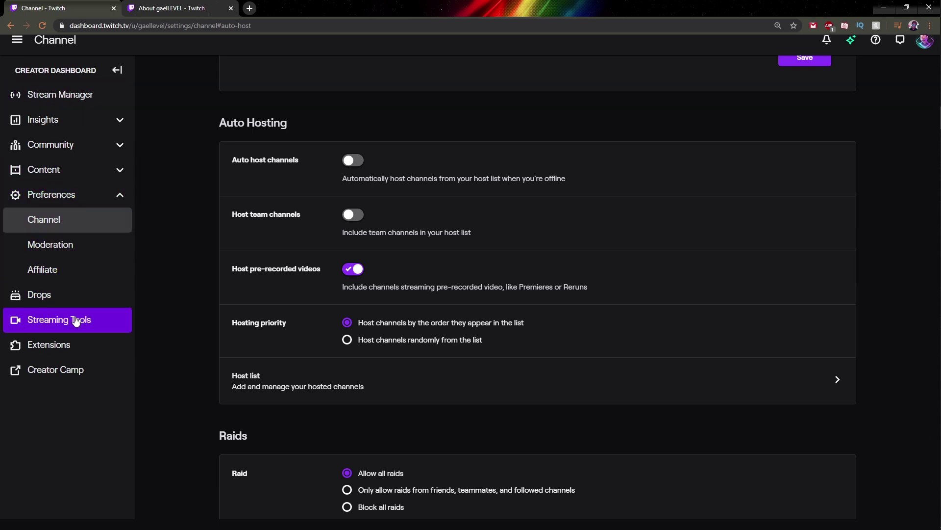
left_click(117, 169)
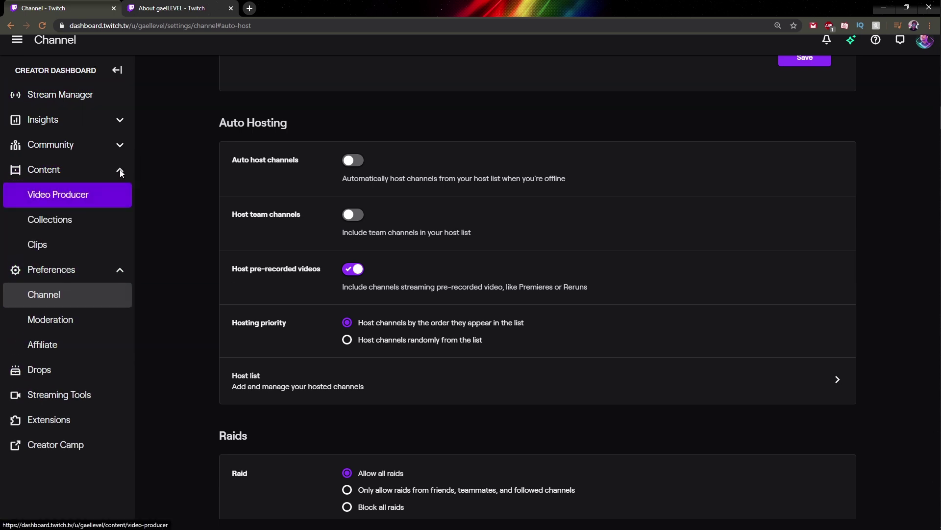
left_click(72, 195)
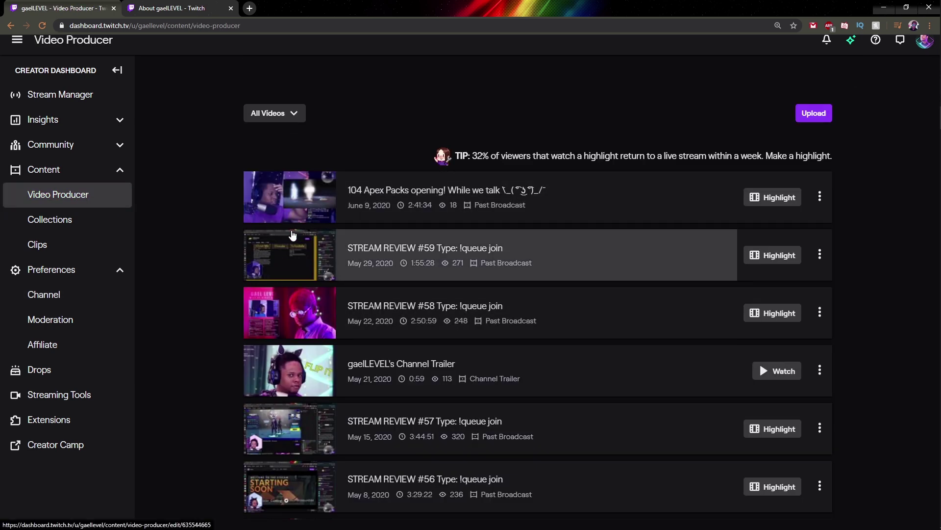
scroll(293, 391, "down", 2)
scroll(293, 391, "down", 7)
scroll(290, 380, "up", 9)
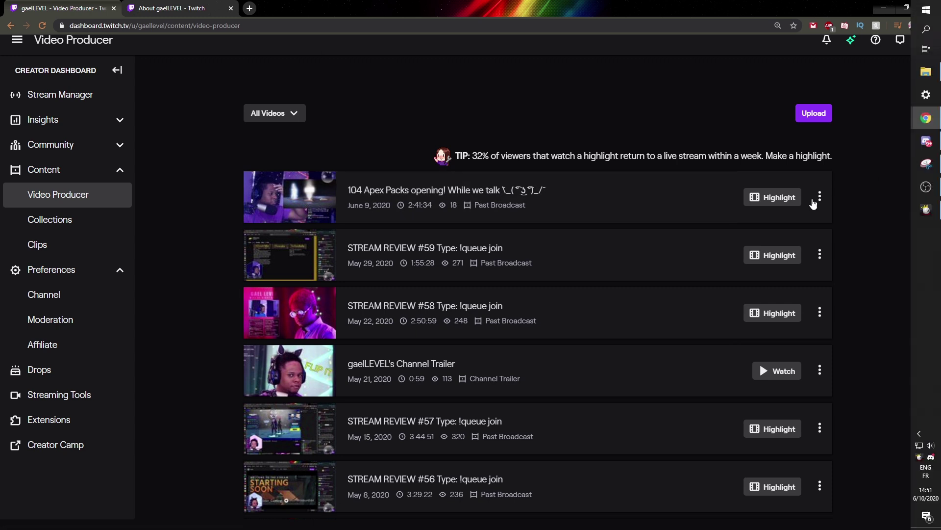
left_click(821, 197)
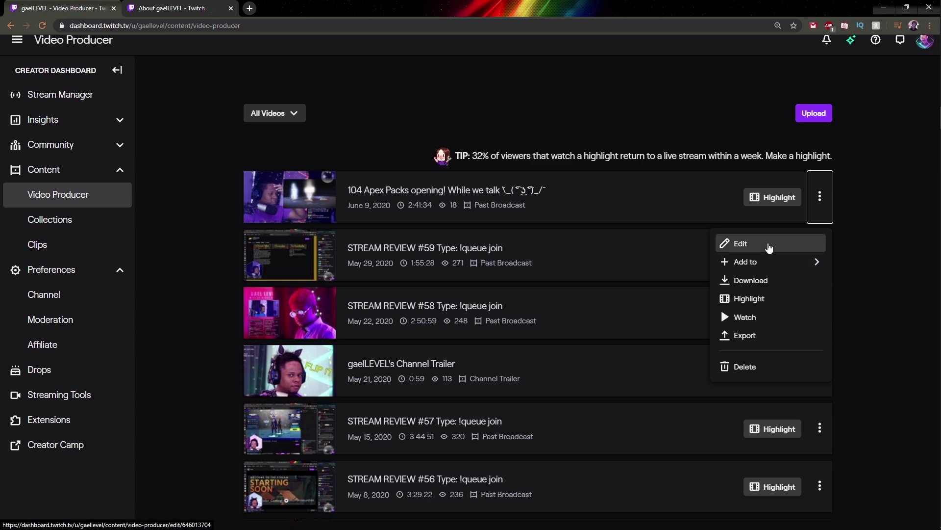
Step: Edit the 104 Apex Packs opening broadcast, skip a custom upload, pick the second auto-generated thumbnail, and save
left_click(768, 244)
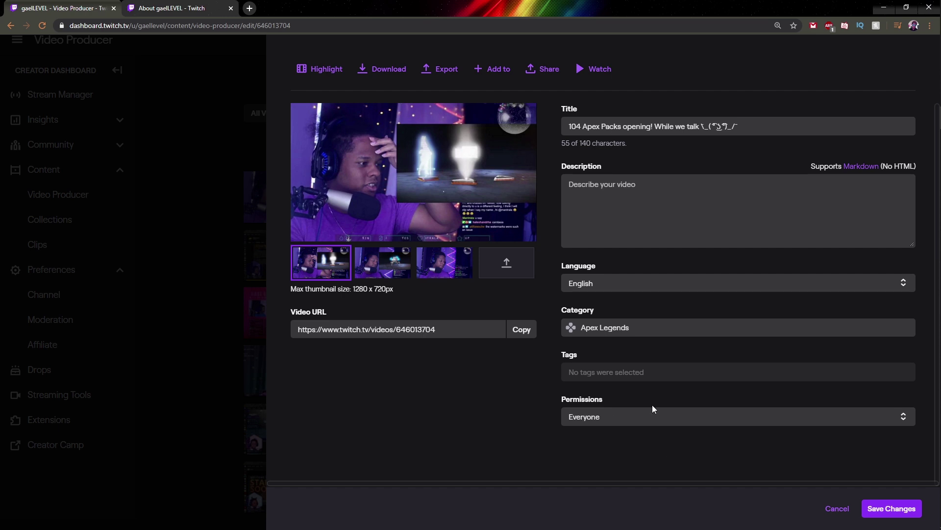
left_click(506, 269)
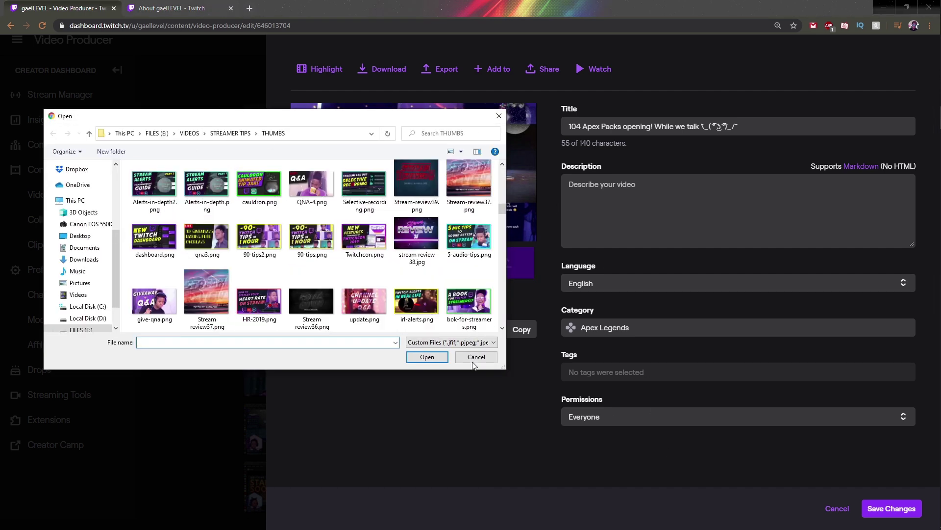
left_click(468, 357)
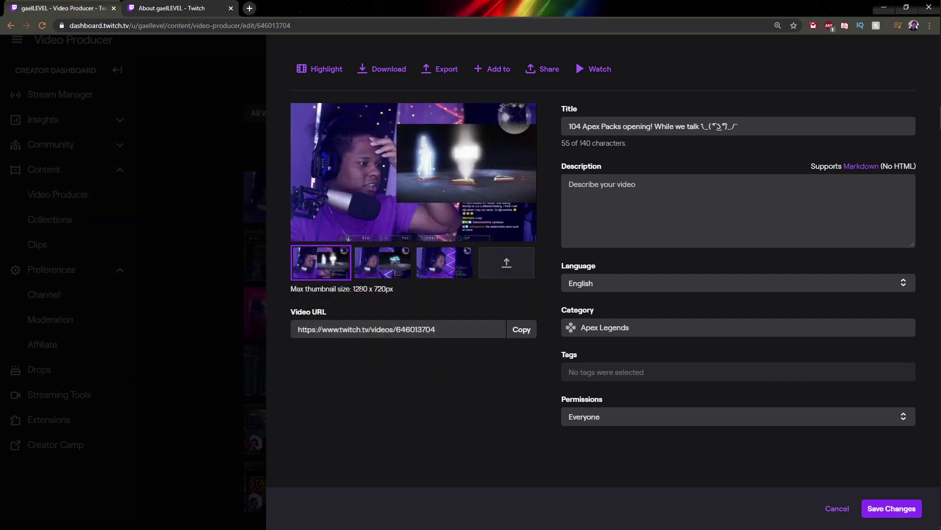
left_click(402, 289)
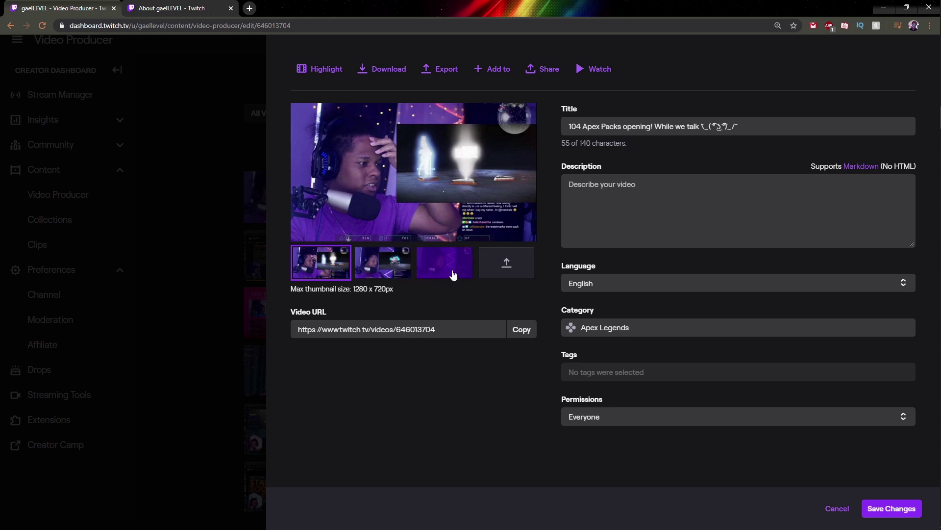
left_click(385, 264)
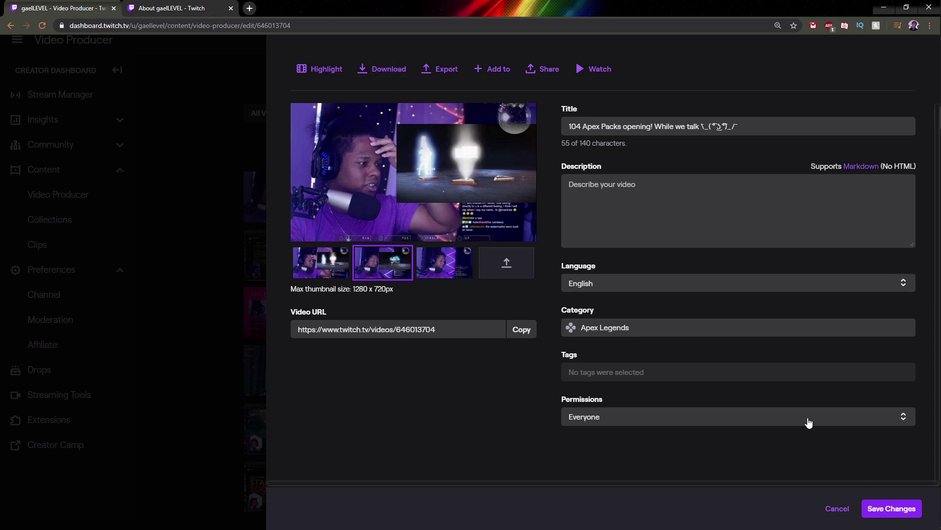
left_click(890, 510)
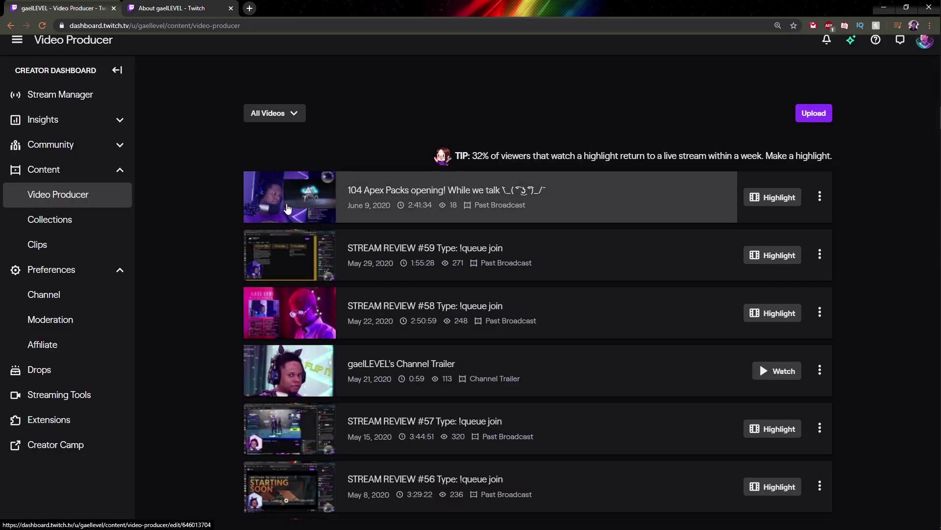
left_click(819, 196)
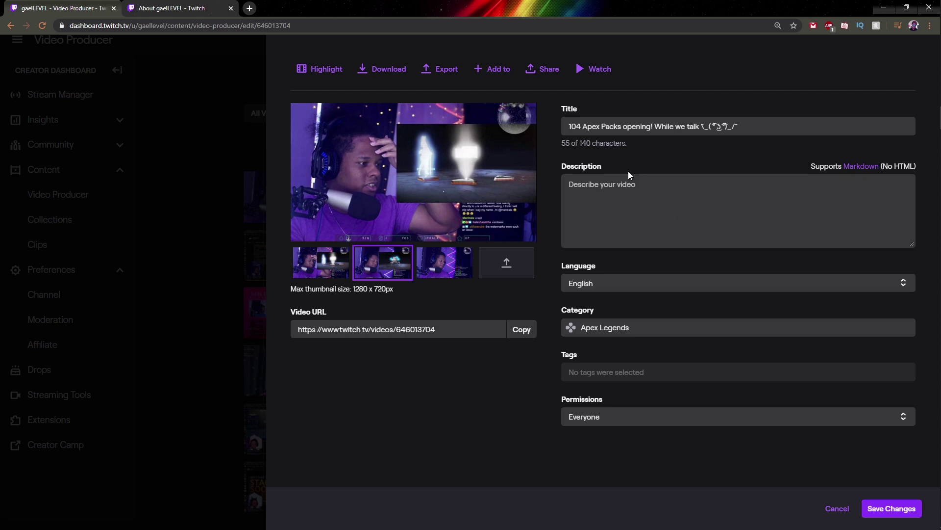
left_click(572, 124)
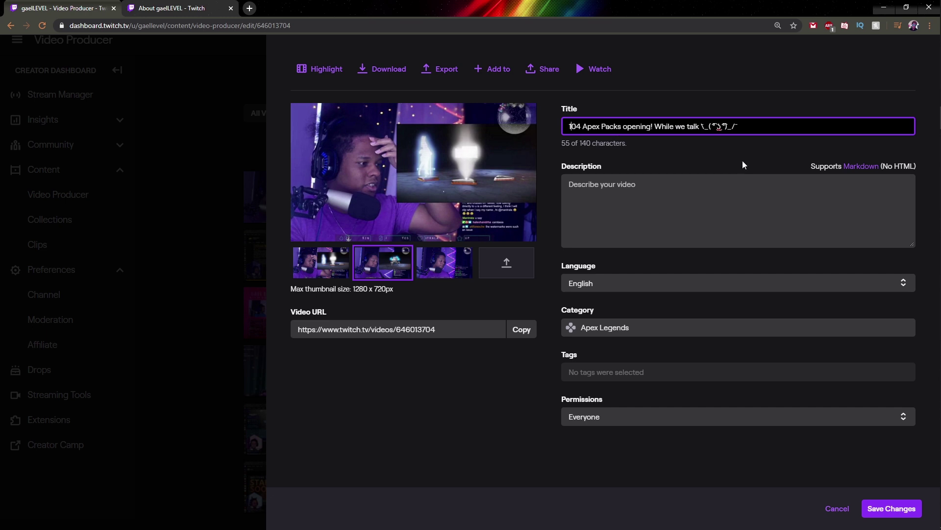
left_click(838, 508)
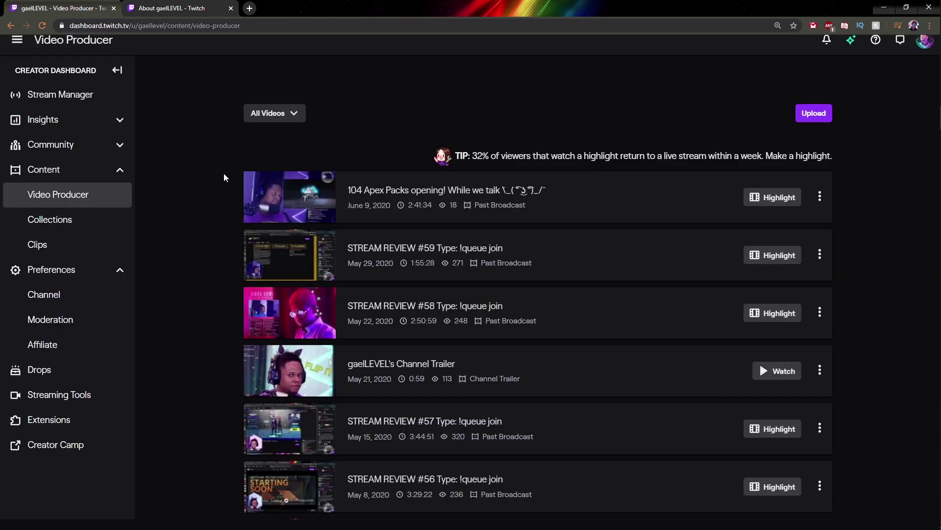
Step: Browse the video type filter and the clip 'You unlocked WHAT?', then go to the empty Collections page
scroll(223, 202, "down", 3)
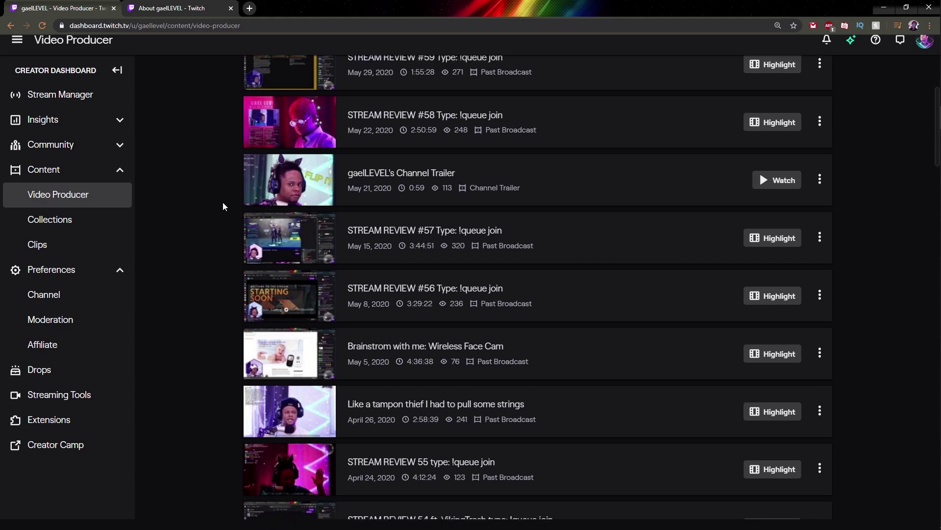
scroll(222, 202, "up", 3)
scroll(255, 161, "down", 7)
scroll(262, 392, "down", 9)
scroll(262, 379, "up", 10)
scroll(262, 379, "up", 6)
left_click(301, 116)
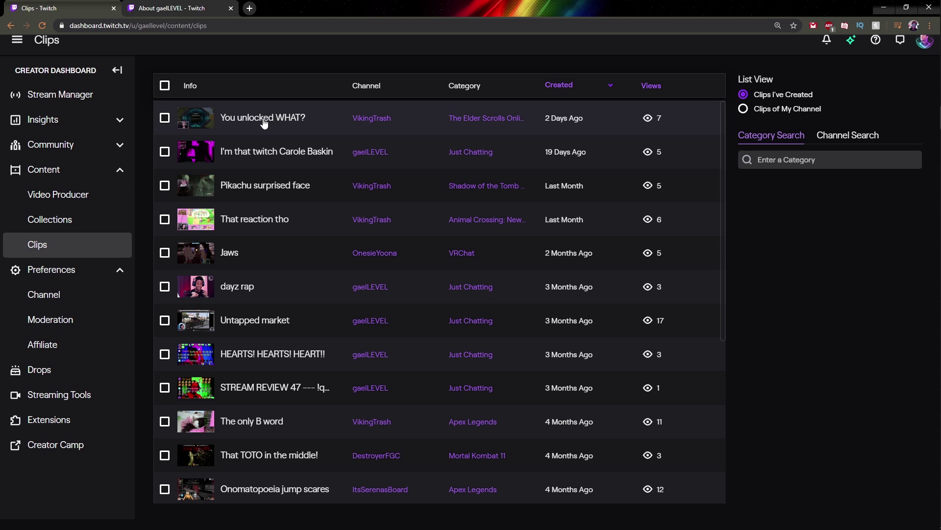
left_click(264, 123)
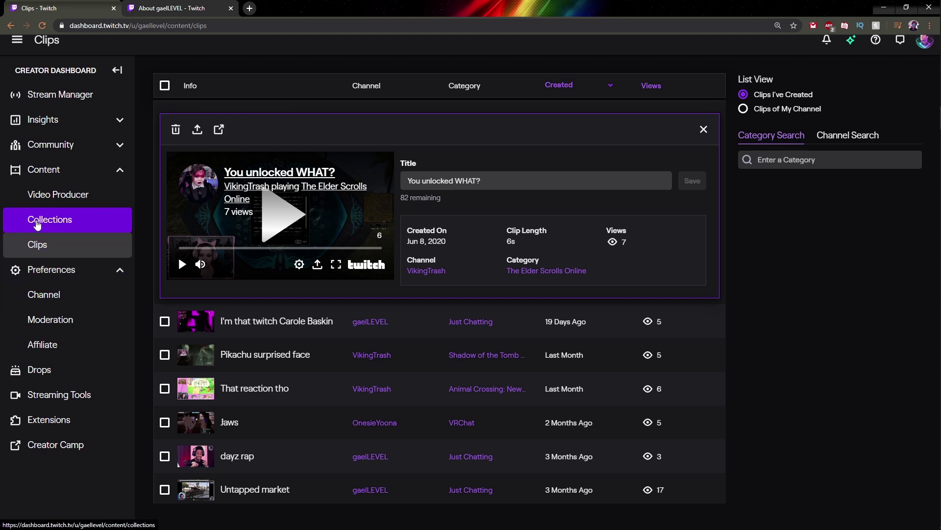
left_click(36, 222)
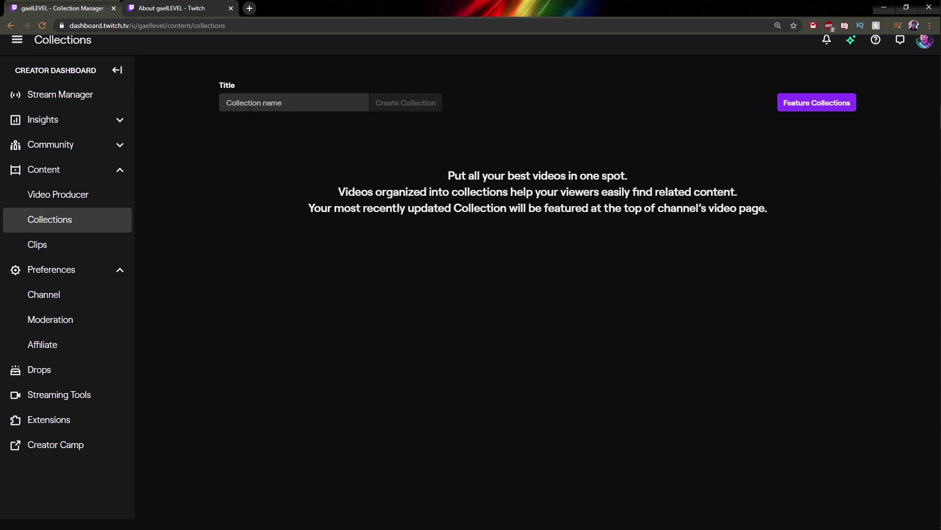
Step: Start naming a new collection, then go back to the Video Producer list
left_click(276, 101)
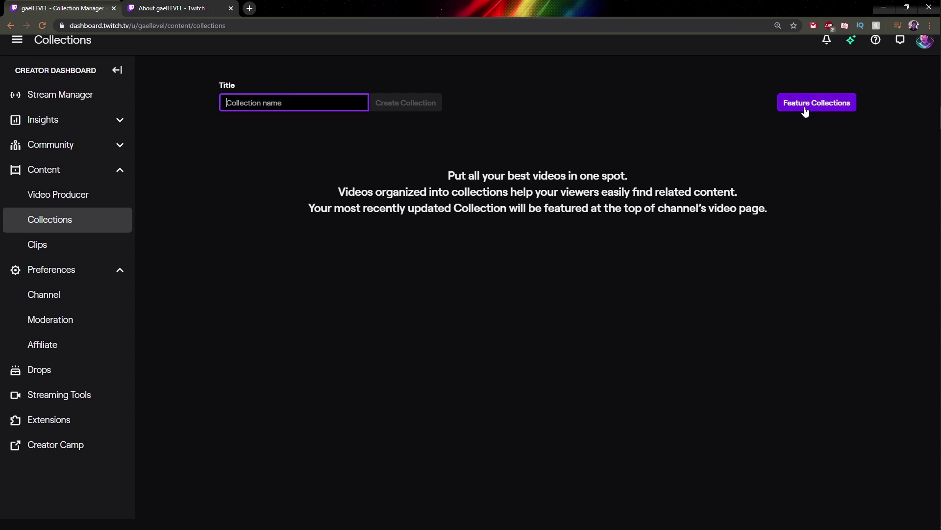
left_click(423, 194)
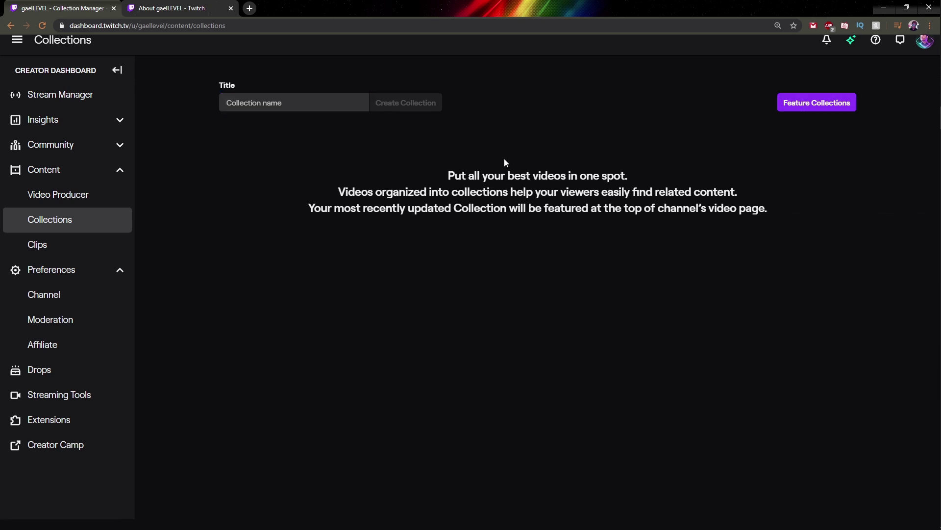
left_click(100, 195)
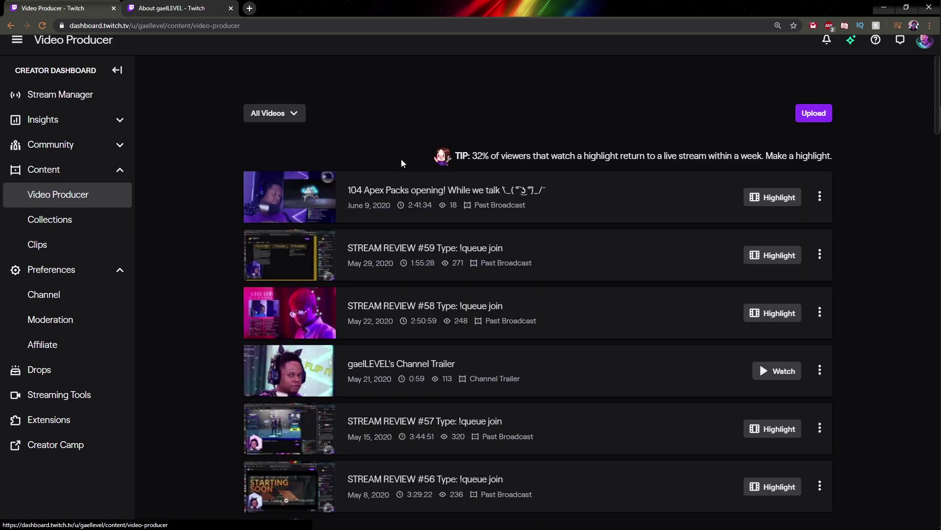
Step: Open and dismiss the newest broadcast's add-to-collection picker, then collapse the Content menu group
left_click(820, 197)
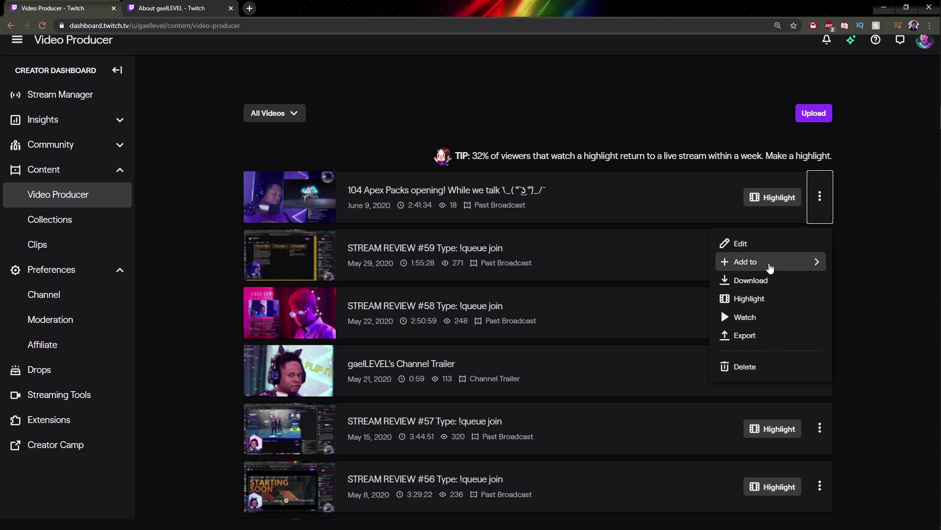
left_click(770, 267)
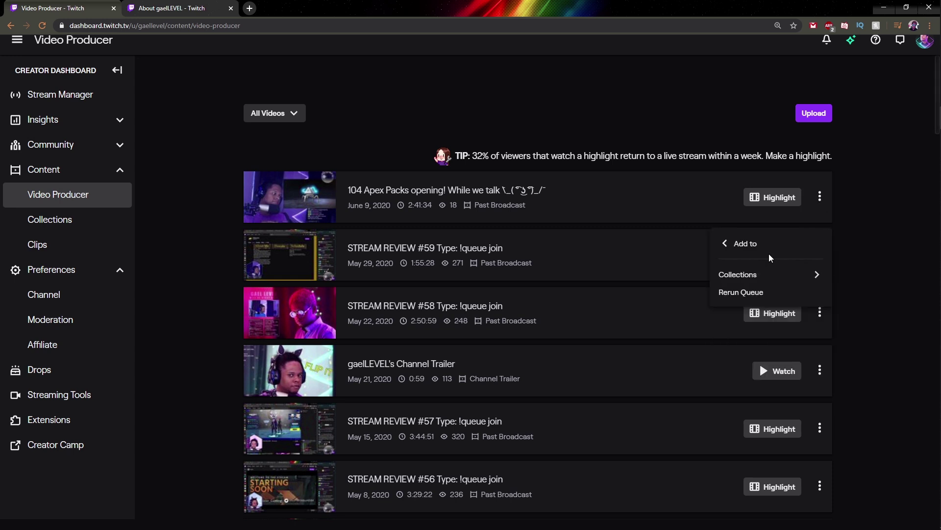
left_click(758, 281)
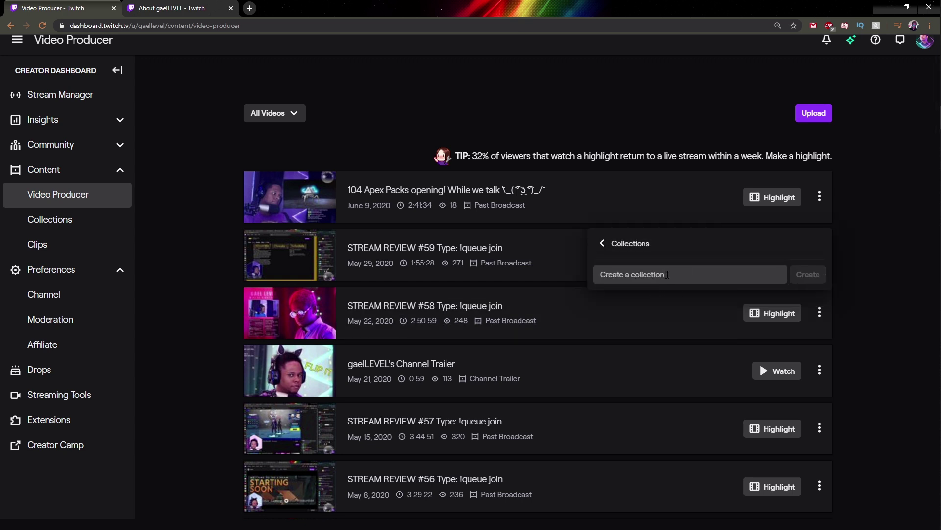
left_click(192, 178)
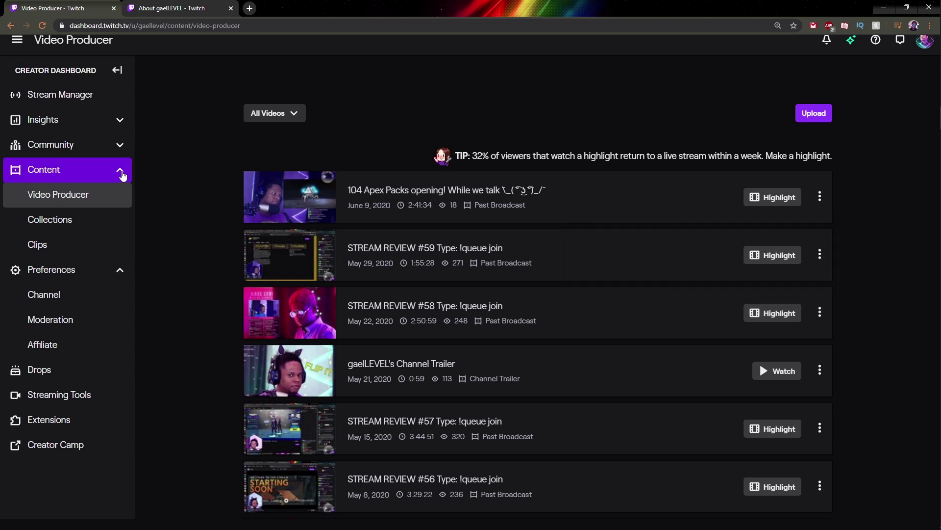
left_click(122, 176)
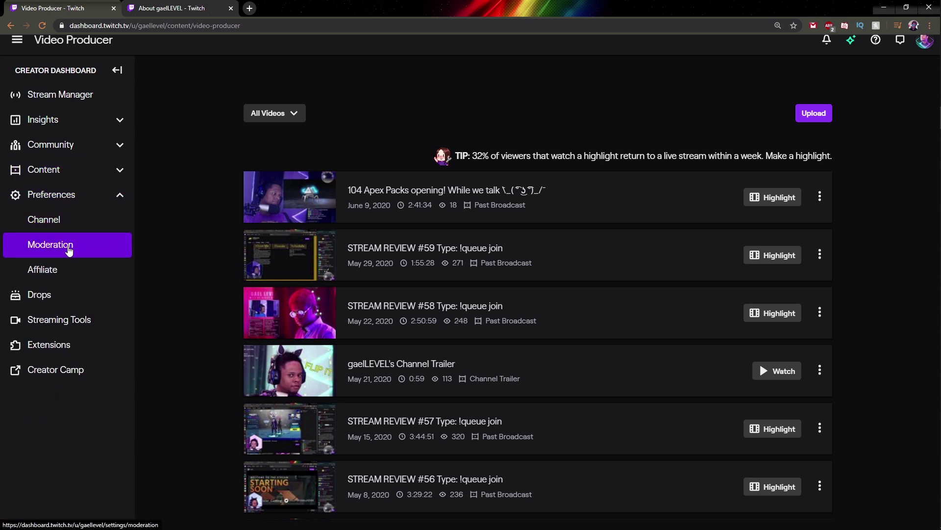
Step: Open the Affiliate revenue settings and go to the Subscription names settings
left_click(38, 279)
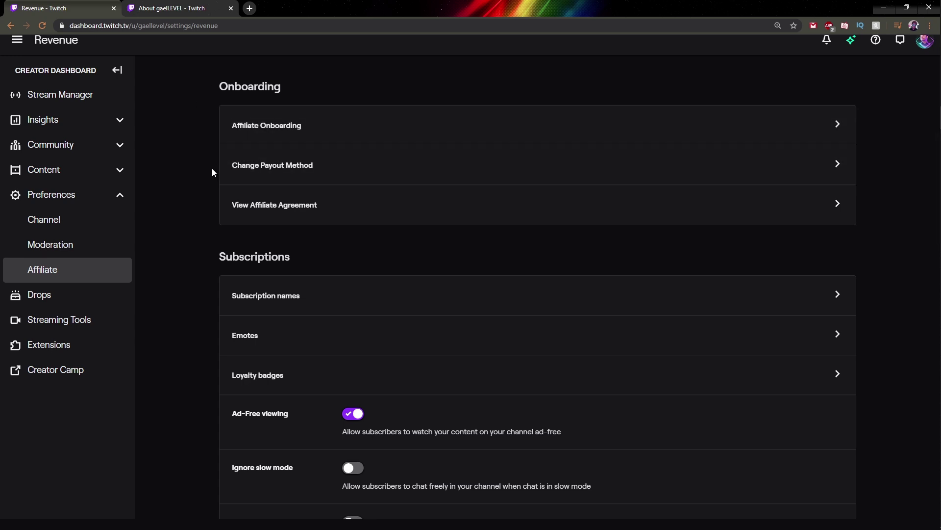
scroll(180, 204, "down", 1)
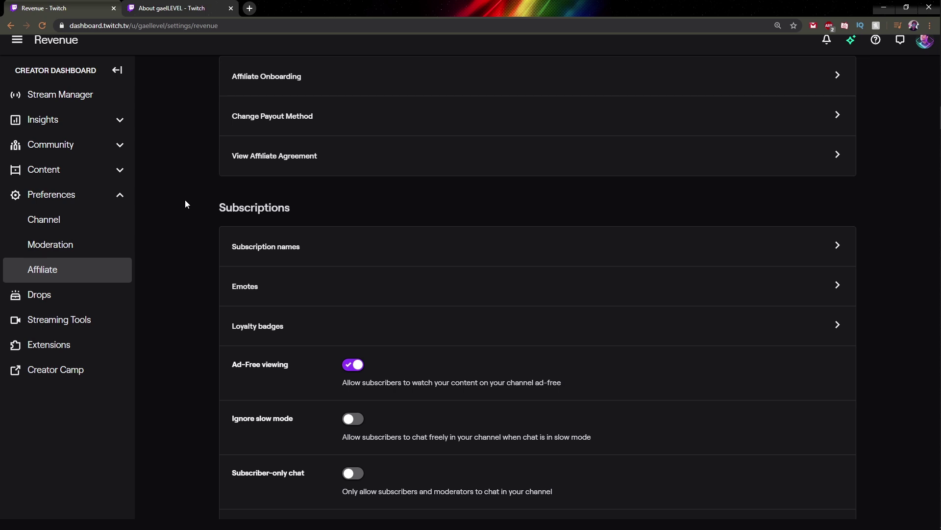
scroll(196, 226, "down", 2)
left_click(241, 158)
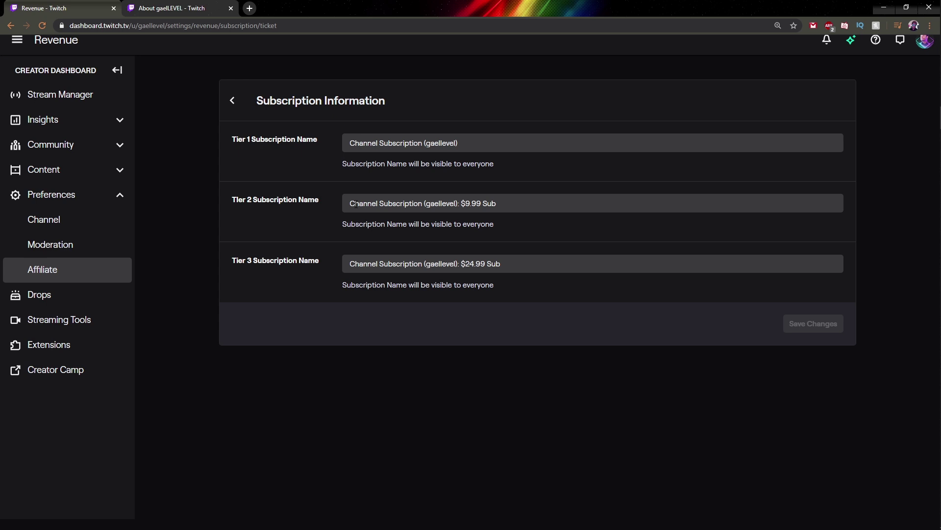
Step: Rename Tiers 1-3 to Soldier, Warrior and GOD Subscription and save the changes
left_click_drag(351, 146, 380, 144)
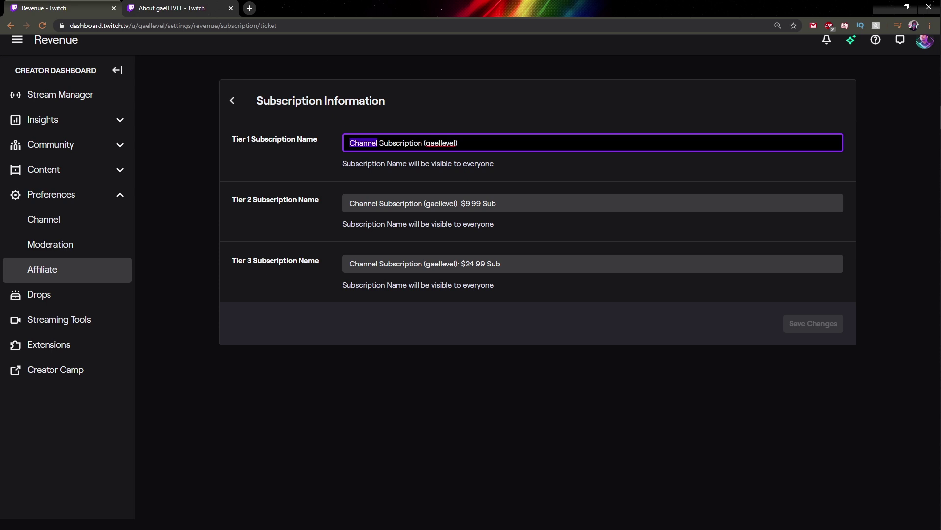
type("Soldier")
left_click_drag(355, 203, 377, 203)
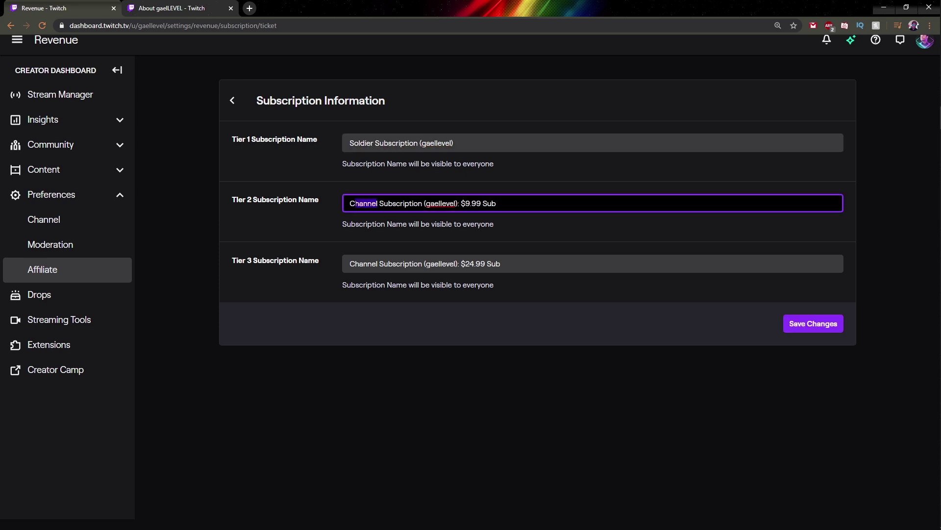
key("BackSpace")
key("BackSpace")
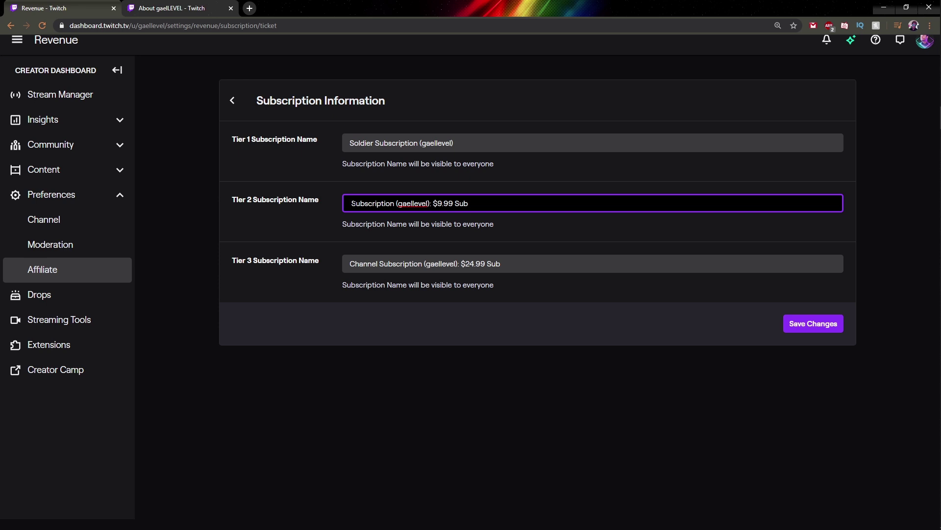
type("Warropr")
key("BackSpace")
key("BackSpace")
key("BackSpace")
type("ior")
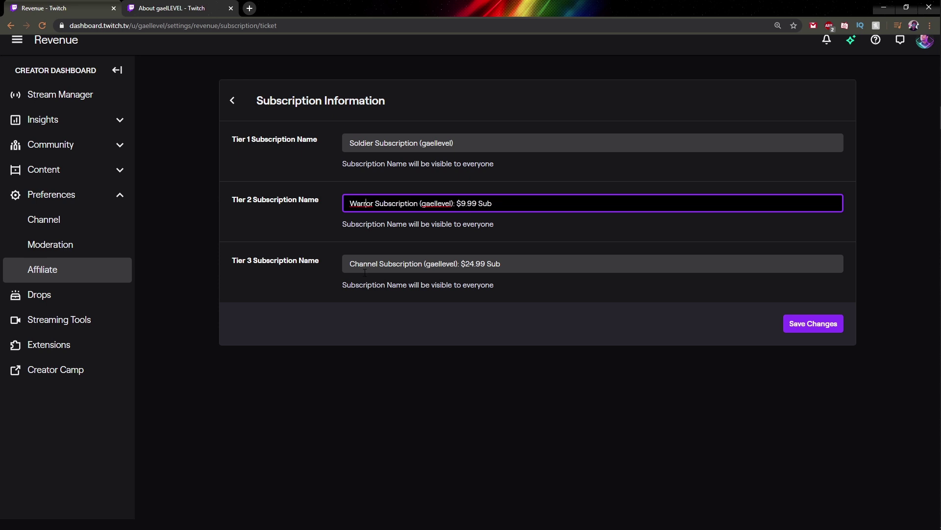
left_click_drag(378, 264, 319, 272)
type("GOD")
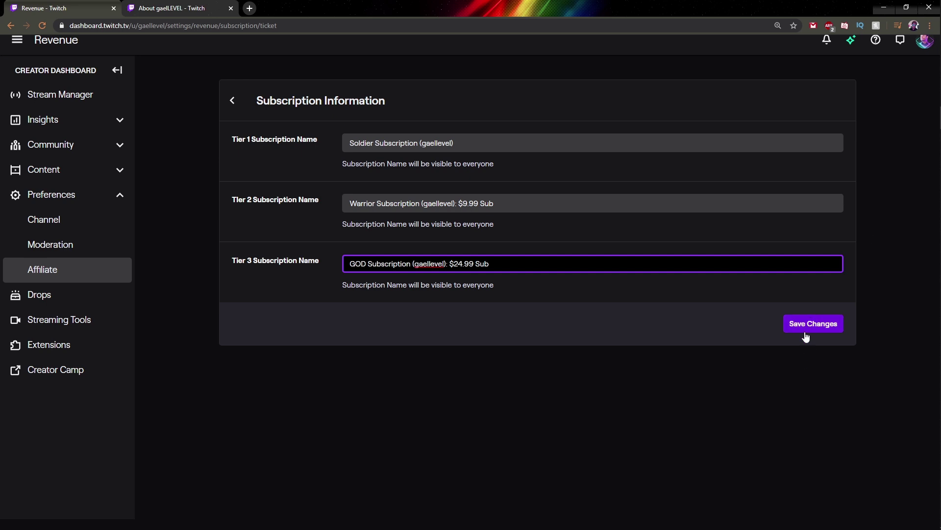
left_click(808, 327)
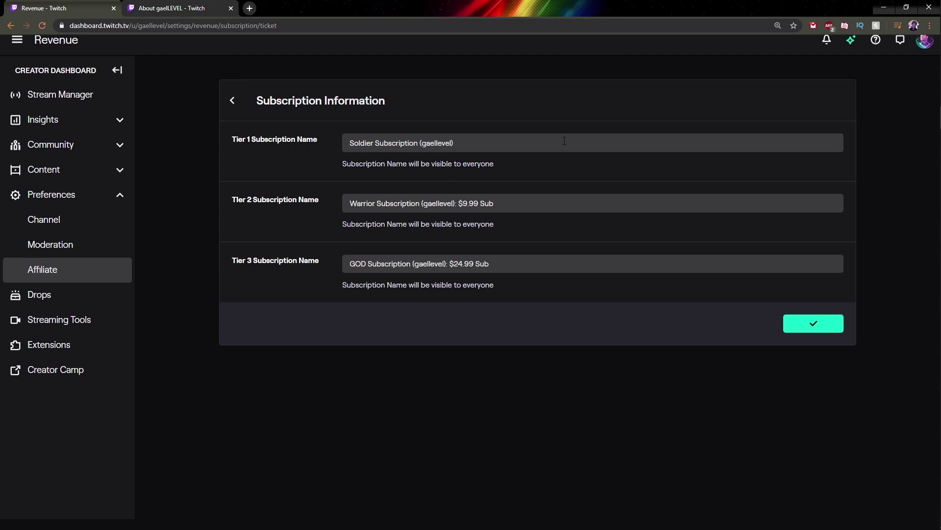
Step: Open the subscriber Emotes settings and view the Tier 3 and Tier 2 upload options
left_click(233, 101)
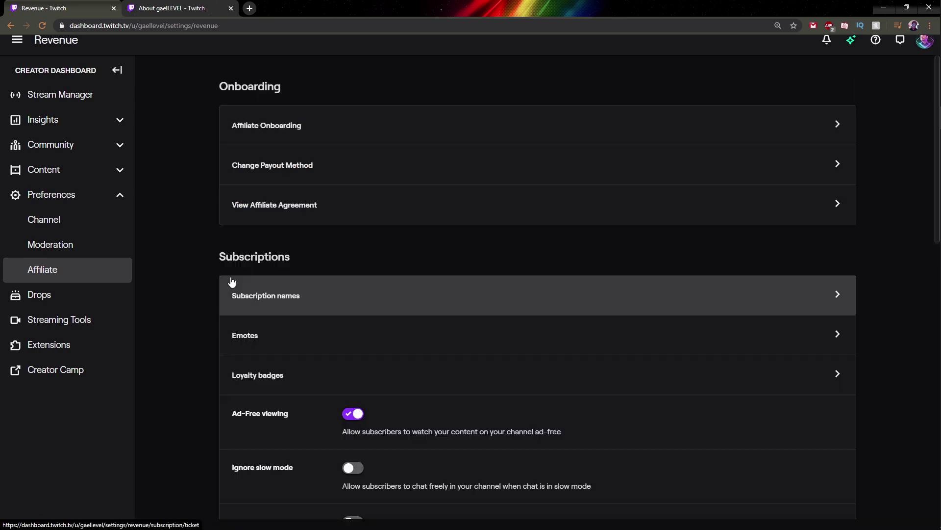
scroll(216, 274, "down", 2)
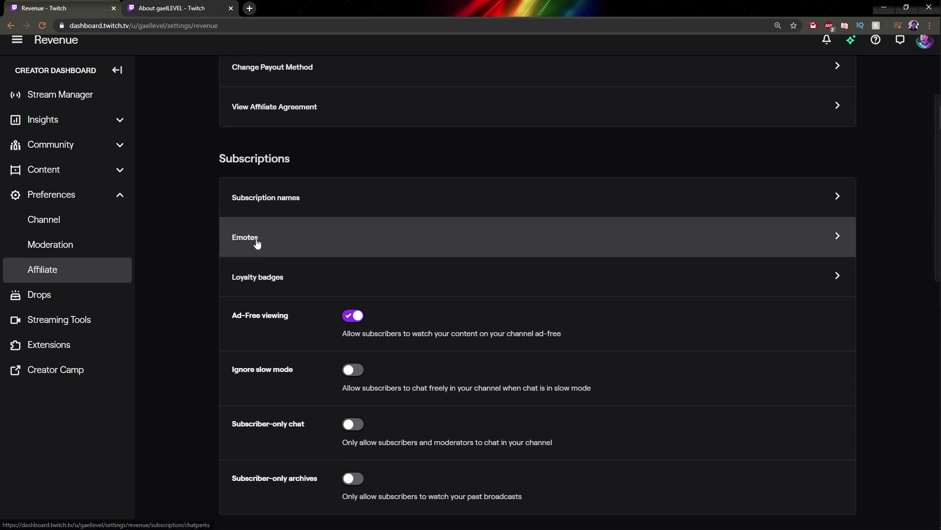
left_click(287, 232)
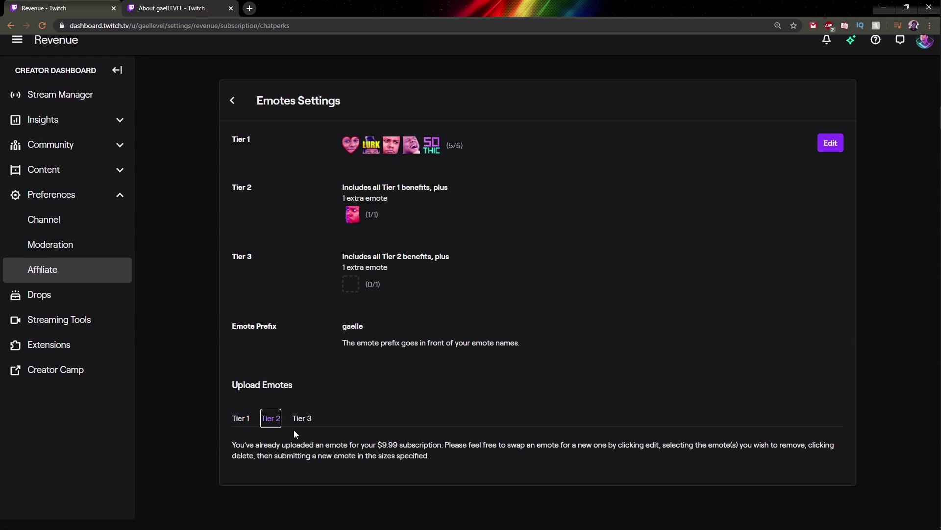
left_click(302, 418)
scroll(363, 402, "down", 4)
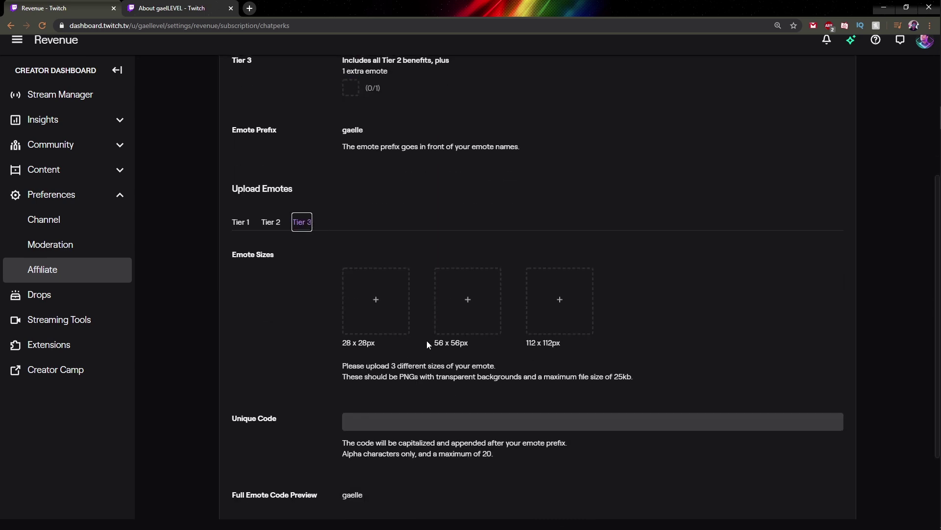
scroll(428, 342, "down", 2)
left_click(270, 128)
Step: Put the tier emotes into edit mode and highlight the emote prefix and its explanation
left_click(831, 143)
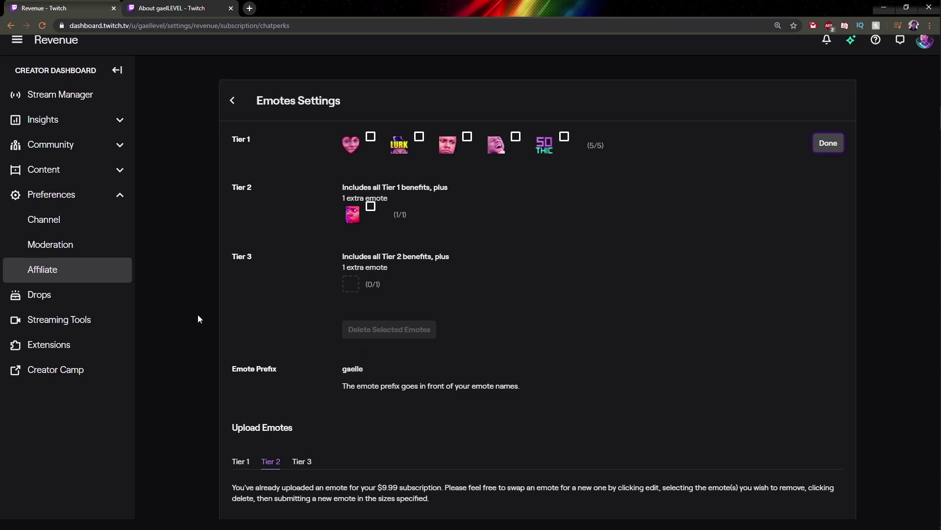
scroll(198, 314, "down", 1)
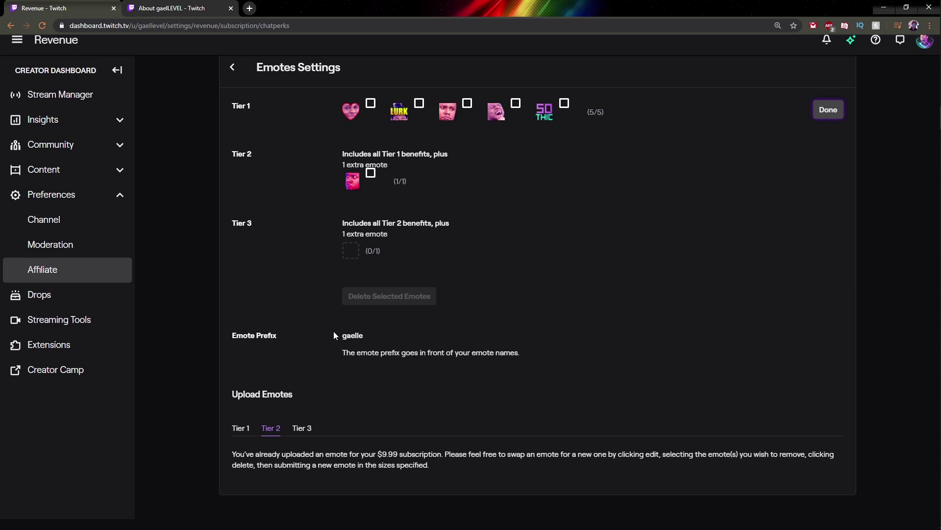
left_click_drag(343, 335, 354, 335)
left_click_drag(343, 352, 517, 356)
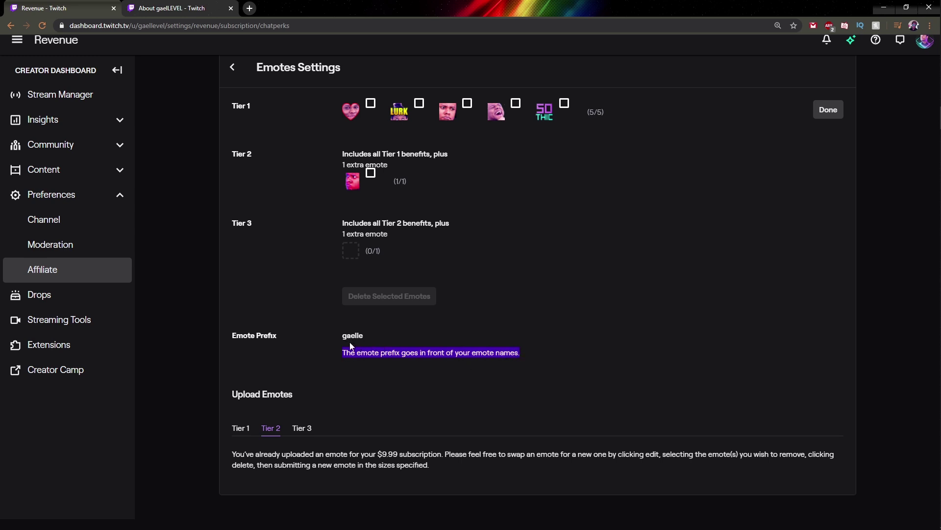
left_click_drag(347, 337, 354, 337)
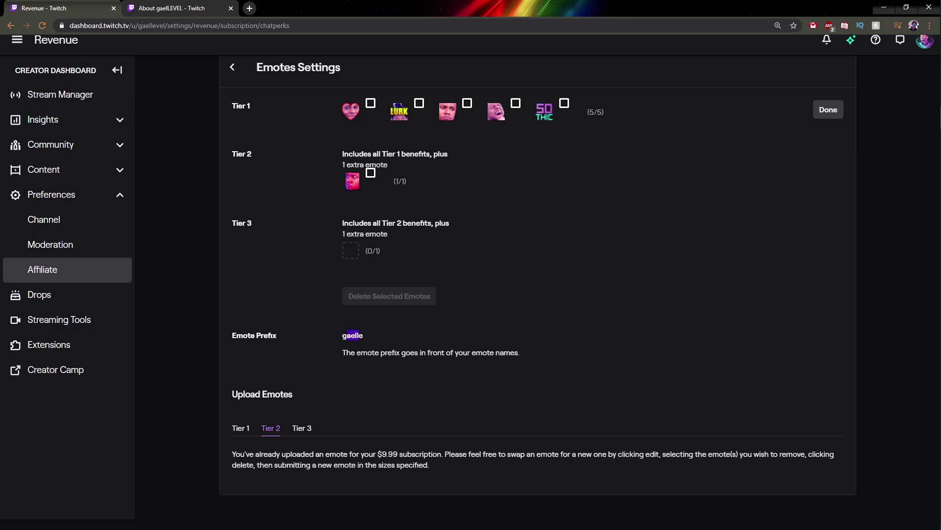
left_click(353, 335)
left_click(360, 354)
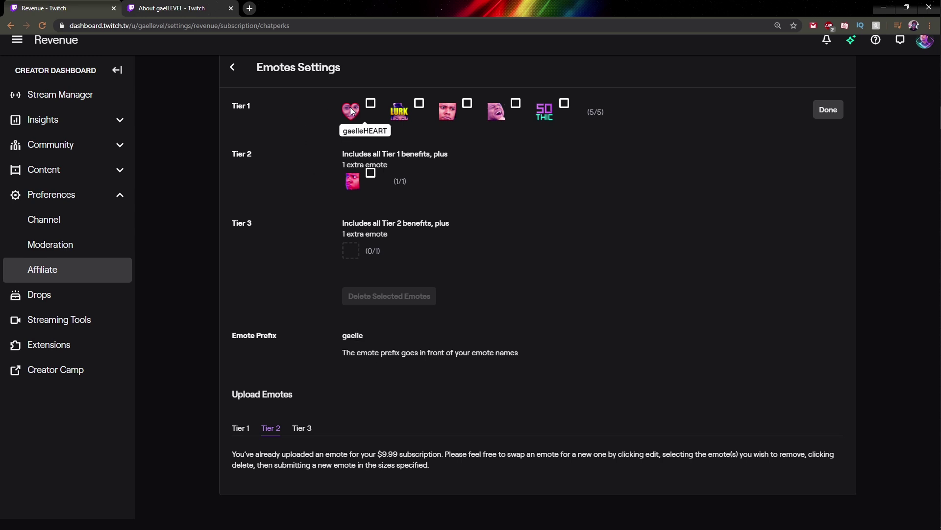
Step: Return to the revenue settings and open the Loyalty Badges settings
left_click(231, 72)
scroll(254, 309, "down", 2)
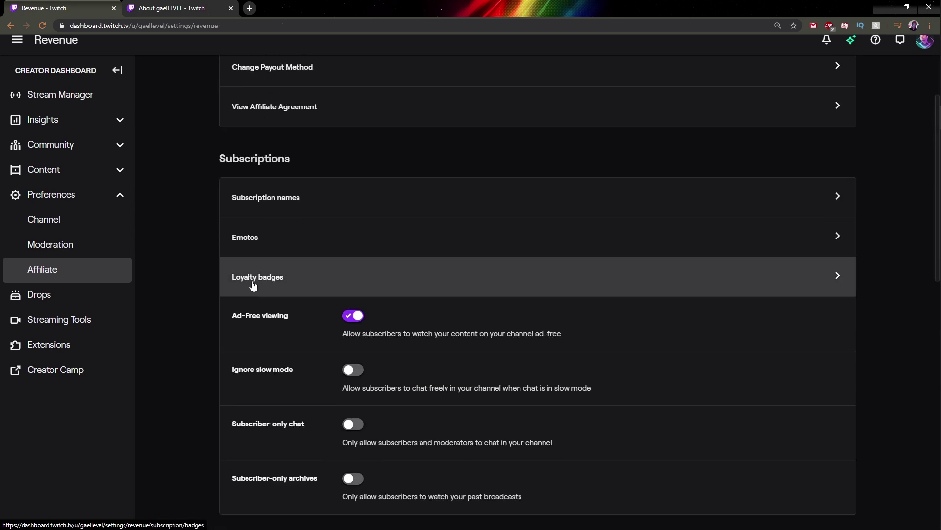
left_click(252, 280)
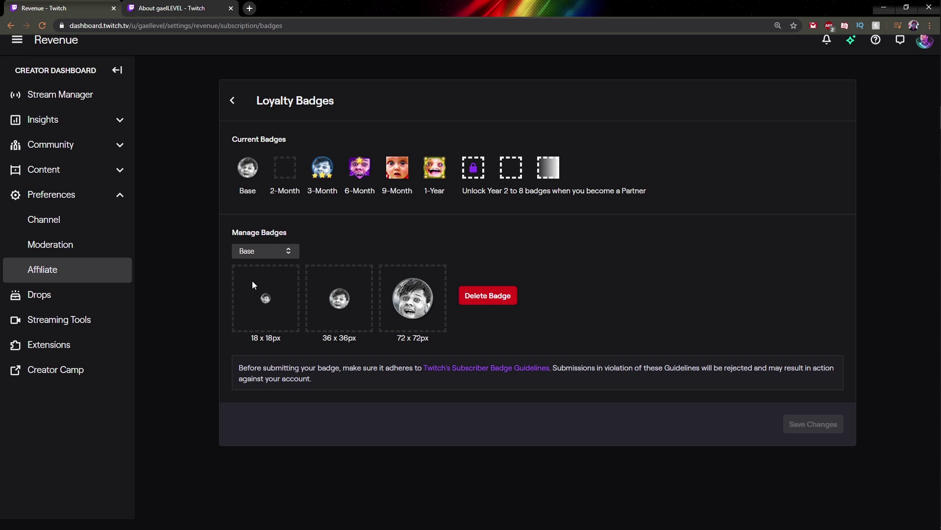
Step: Send the message 'hi' in the channel's chat
left_click(156, 8)
left_click(243, 306)
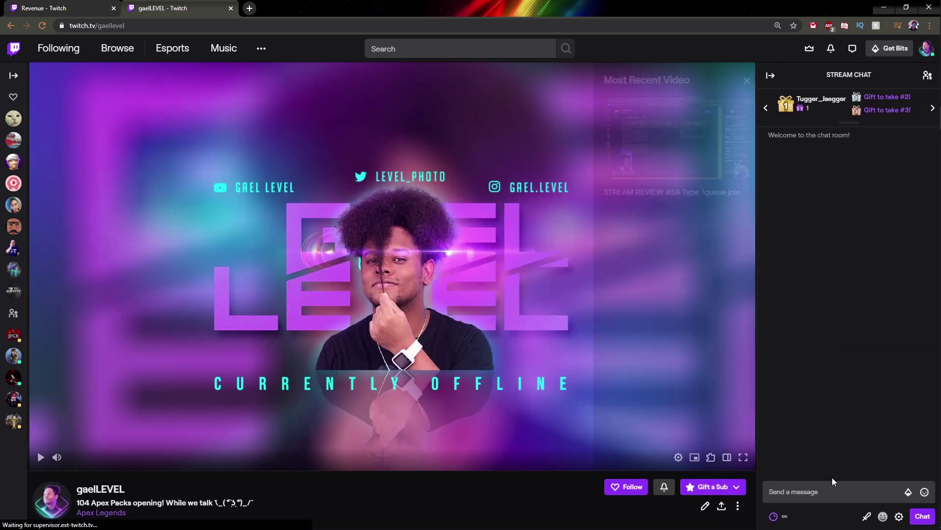
left_click(833, 490)
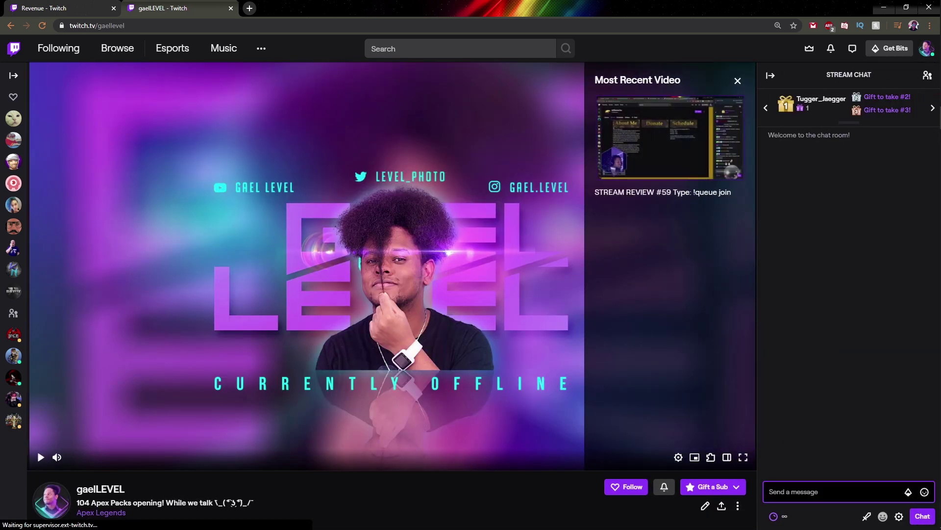
type("hi")
key("Return")
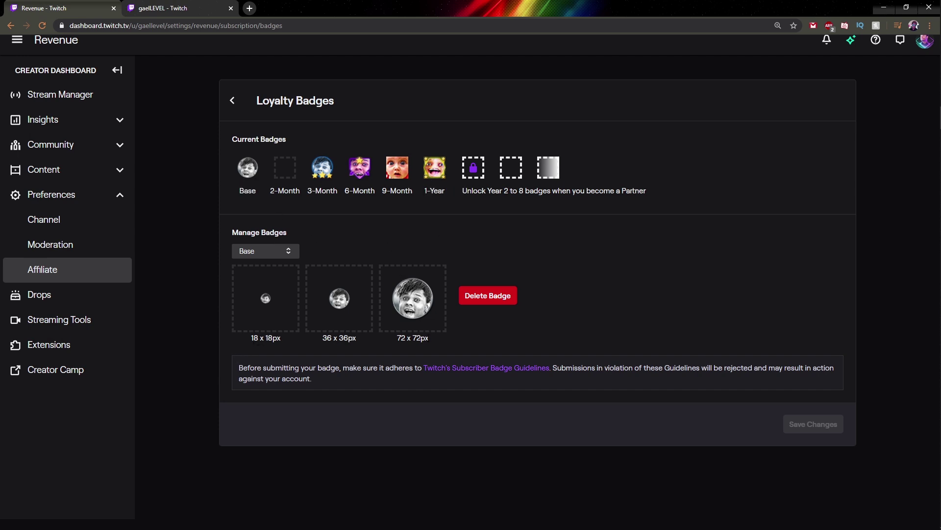
Step: View the 2-Month and 9-Month loyalty badge images from the badge month list
left_click(251, 250)
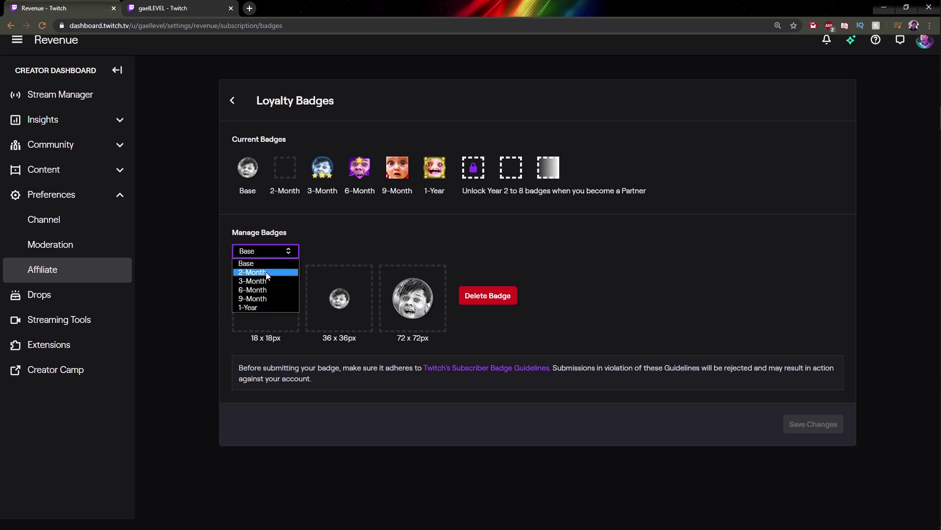
left_click(268, 271)
left_click(264, 251)
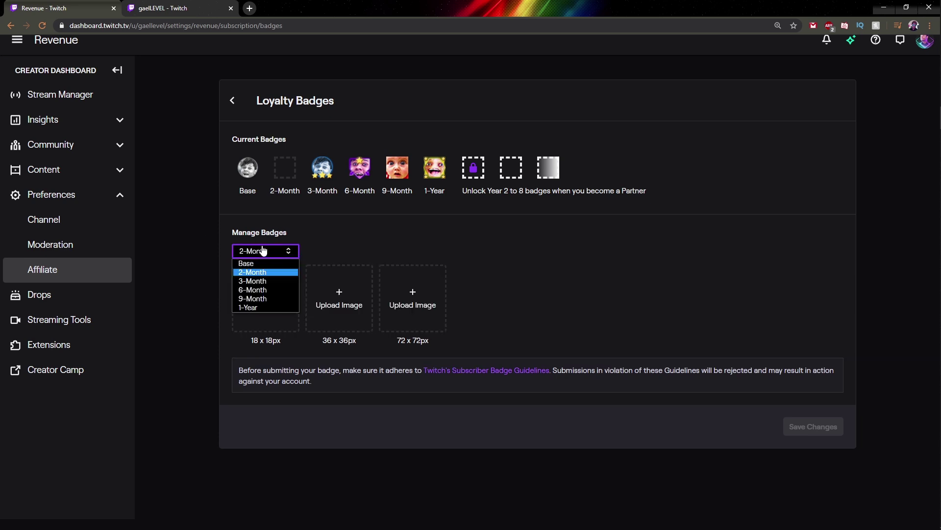
left_click(260, 298)
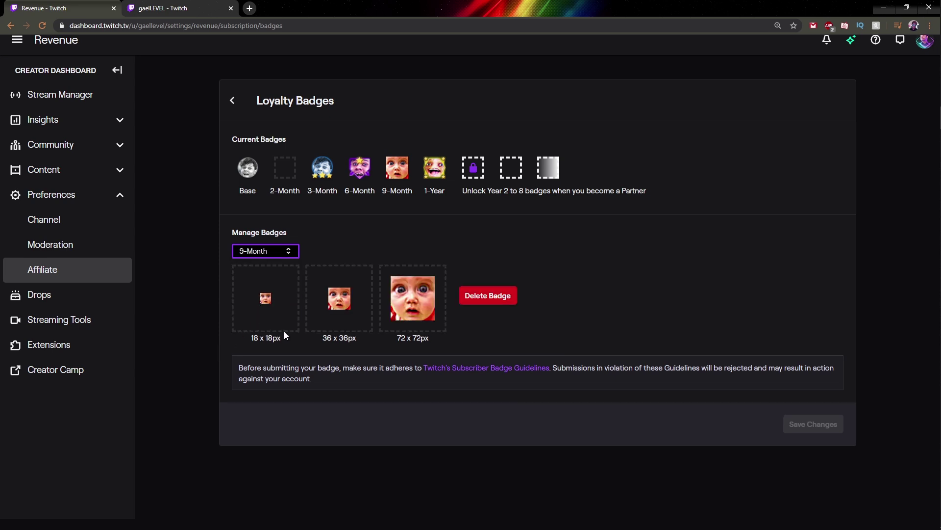
left_click(295, 255)
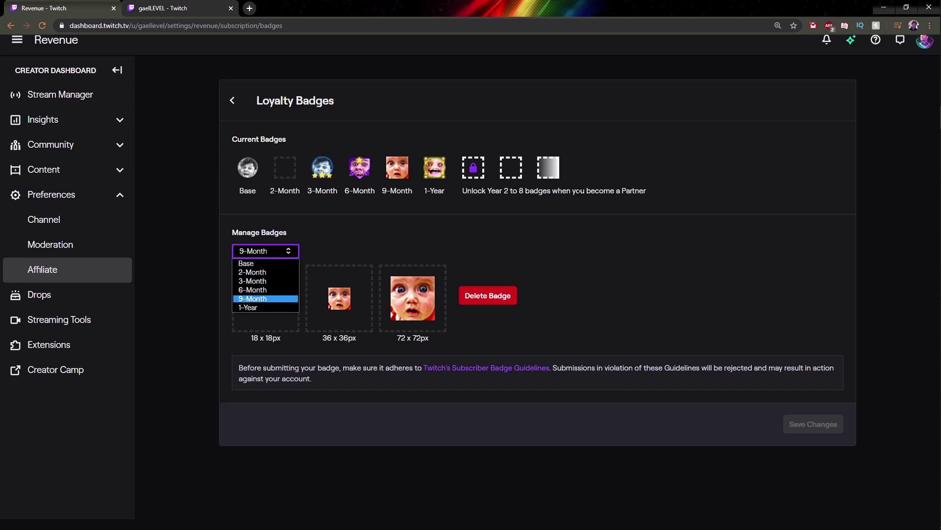
left_click(234, 103)
Step: Return to the Revenue settings and scroll down to the Subscriptions options
left_click(232, 102)
scroll(218, 312, "down", 1)
scroll(217, 317, "down", 2)
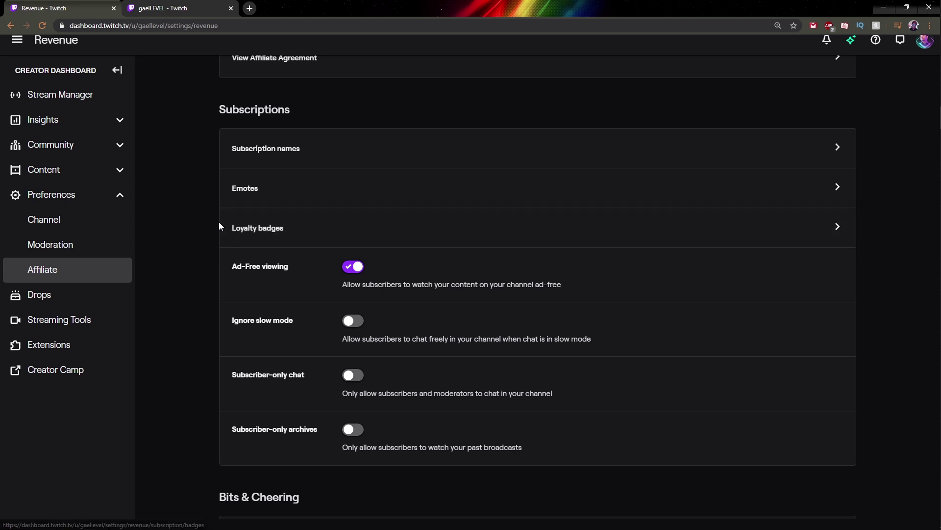
Step: Scroll to Bits & Cheering and open 'Bits Tier Rewards - Badges and Emotes'
scroll(219, 221, "down", 1)
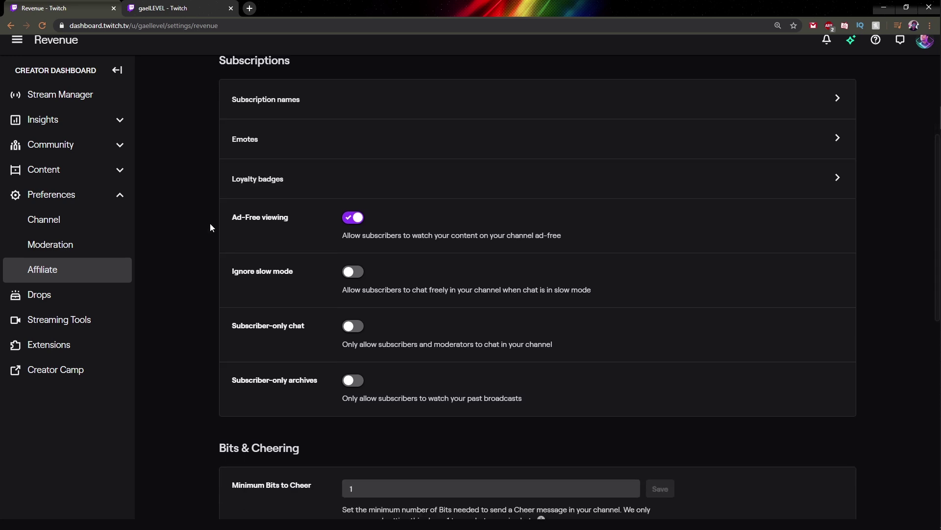
scroll(233, 110, "down", 1)
scroll(230, 142, "down", 3)
scroll(228, 150, "up", 5)
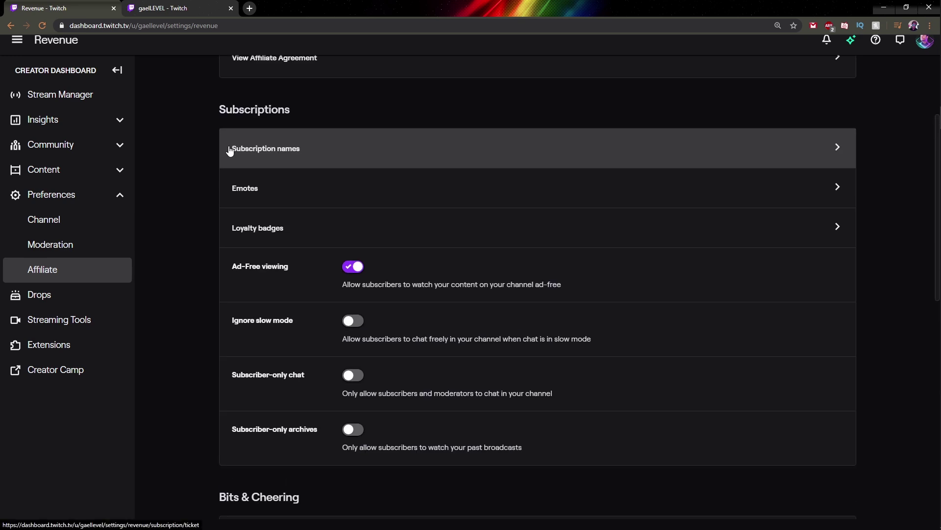
scroll(250, 203, "down", 1)
scroll(234, 211, "down", 7)
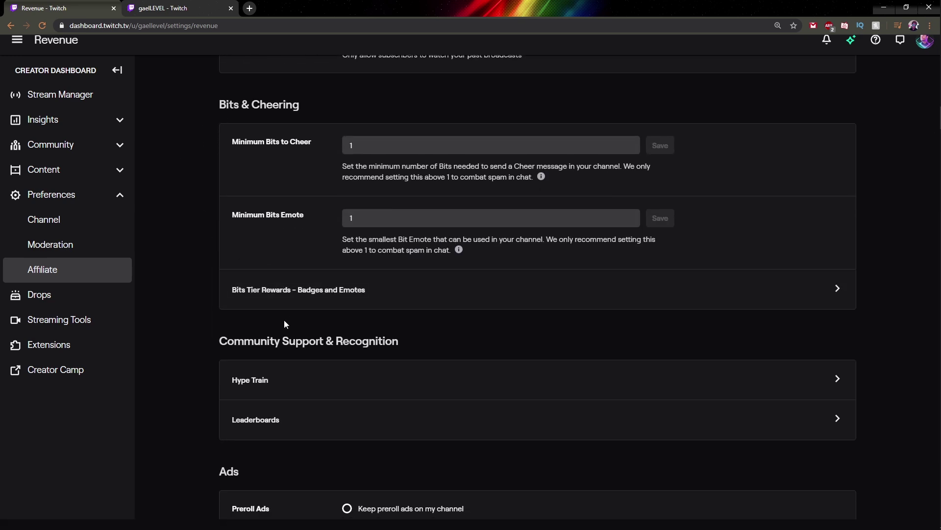
left_click(284, 290)
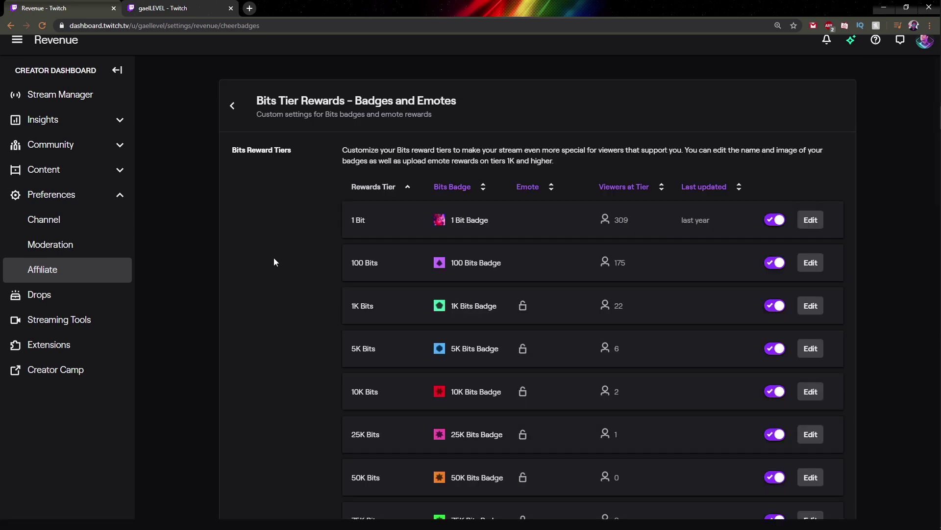
Step: Scroll through the Bits tier rewards table of badges and emotes
scroll(280, 260, "down", 2)
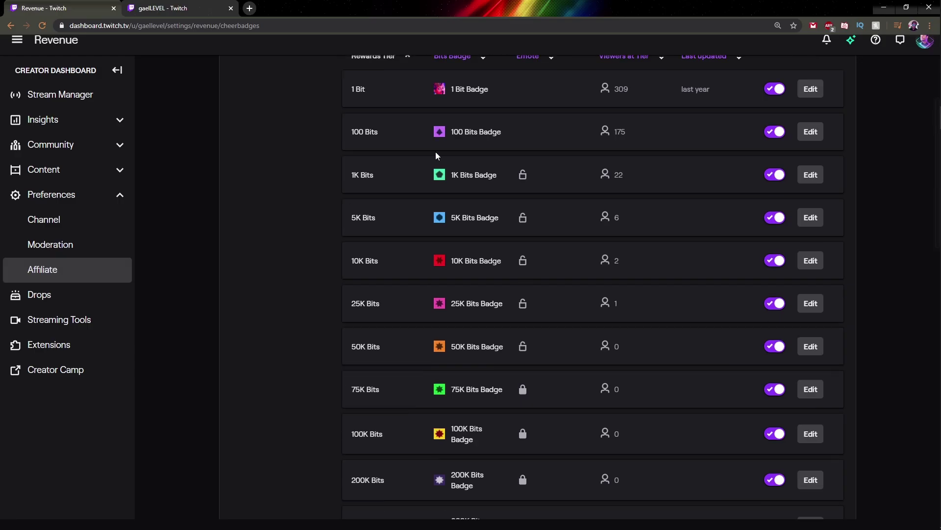
scroll(436, 155, "down", 20)
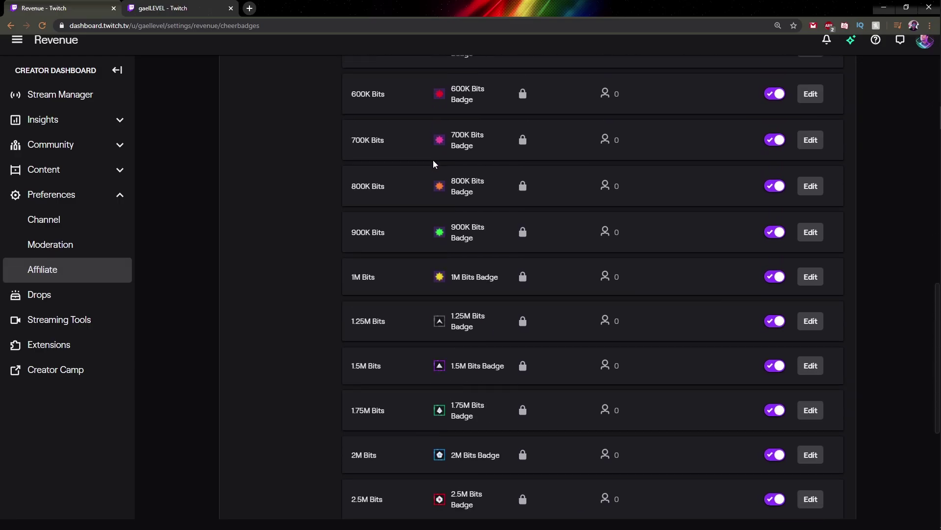
scroll(438, 206, "up", 1)
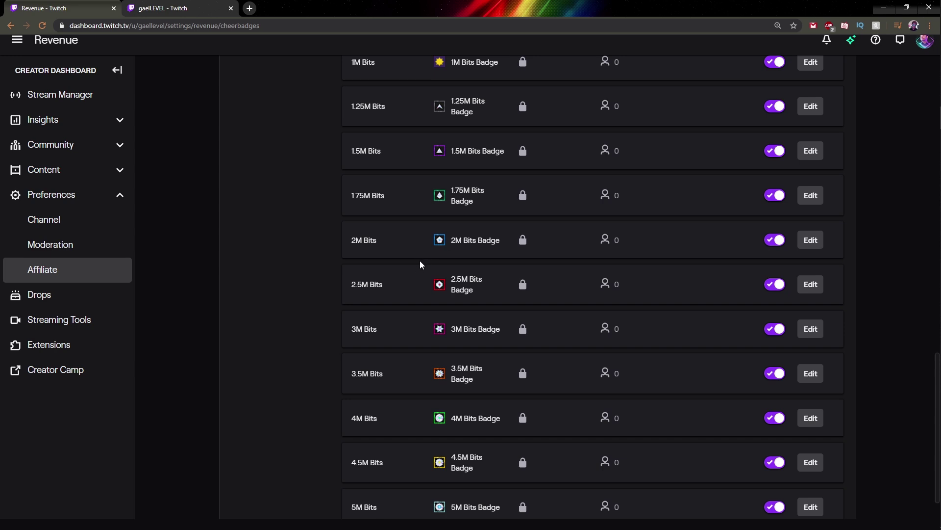
scroll(421, 272, "down", 1)
scroll(418, 277, "up", 20)
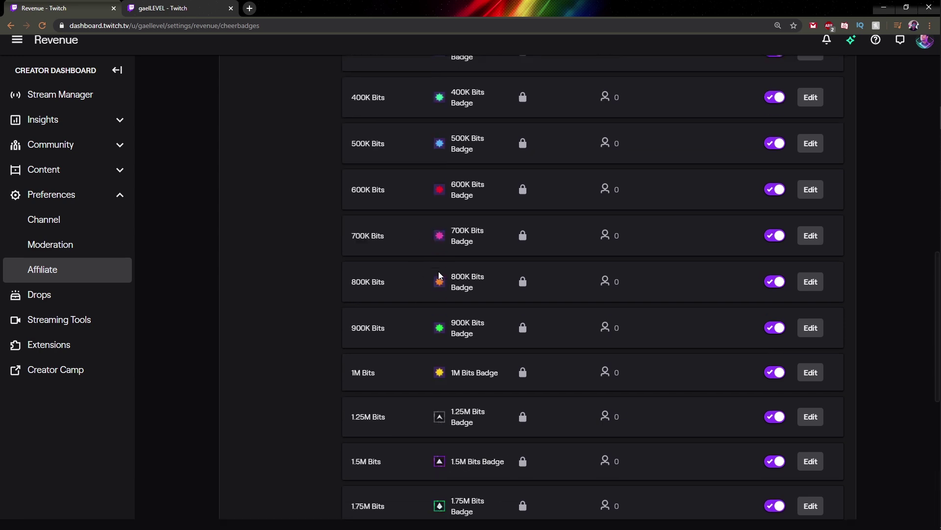
scroll(438, 271, "up", 3)
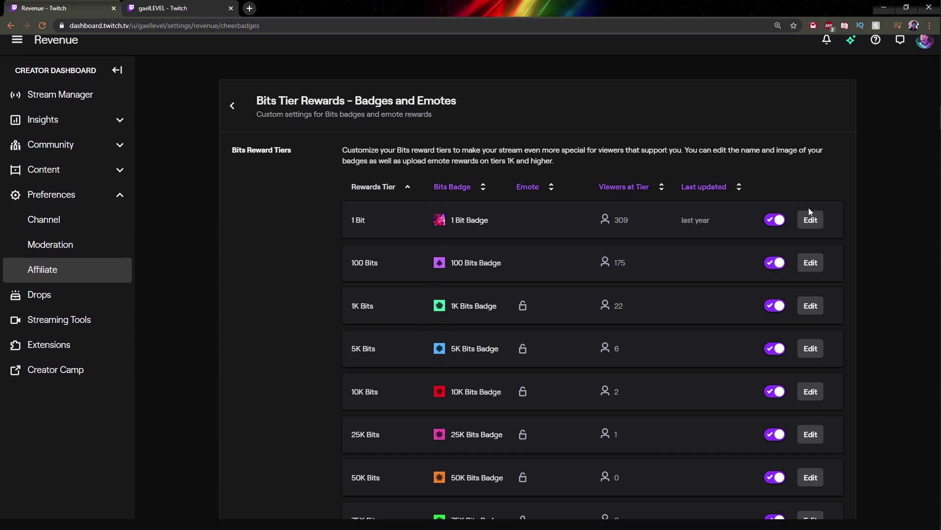
scroll(434, 287, "down", 9)
scroll(446, 343, "up", 7)
scroll(446, 342, "up", 2)
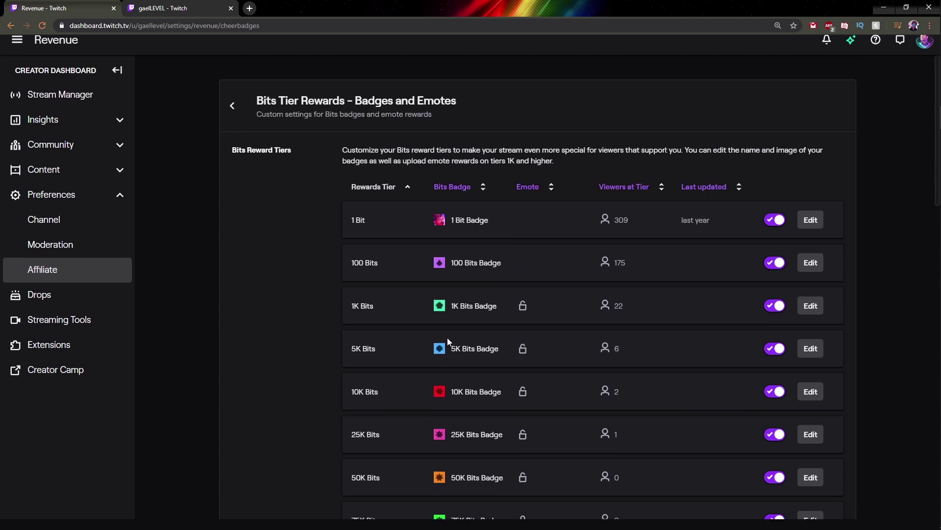
Step: Expand the 1 Bit tier's details and scroll through the tier list
left_click(816, 224)
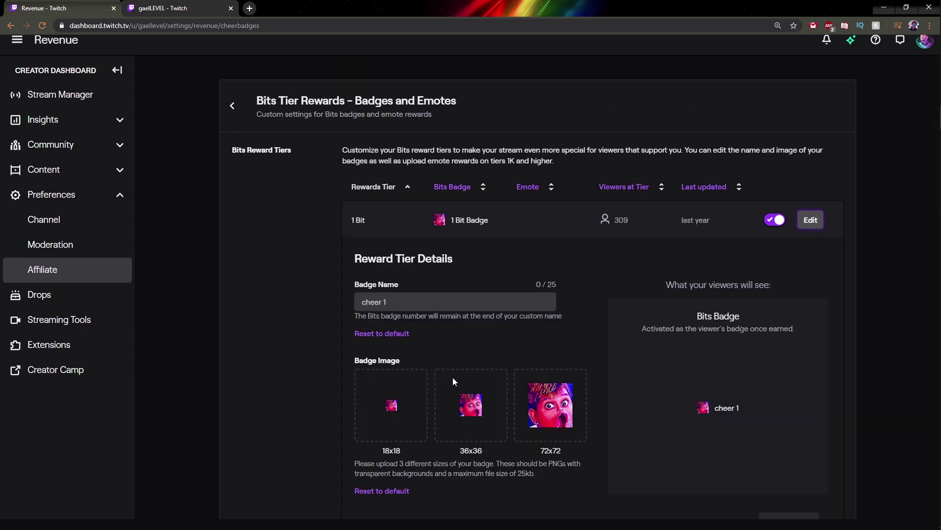
scroll(816, 224, "down", 3)
scroll(631, 218, "down", 7)
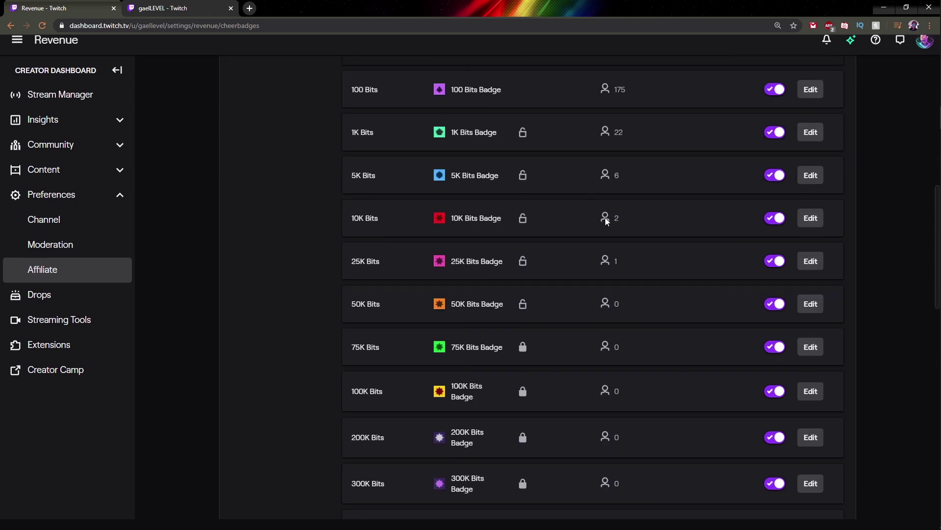
scroll(588, 221, "down", 4)
scroll(593, 245, "up", 1)
Step: Go back to the Revenue settings and open the Hype Train settings
key("alt+Left")
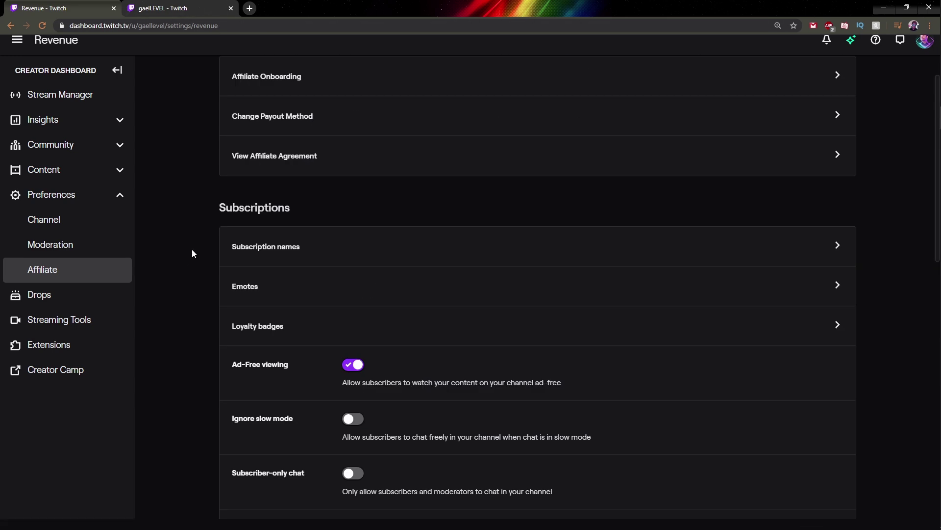
scroll(192, 248, "down", 7)
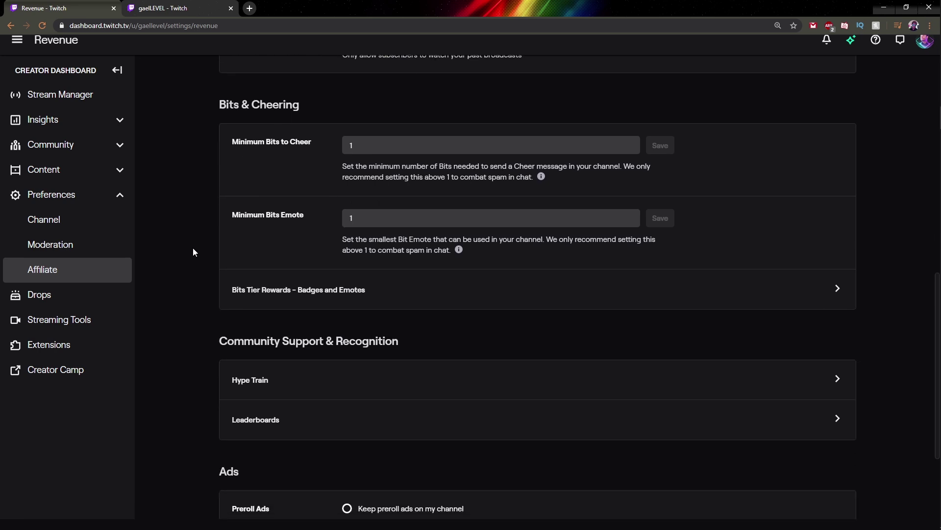
scroll(202, 250, "down", 2)
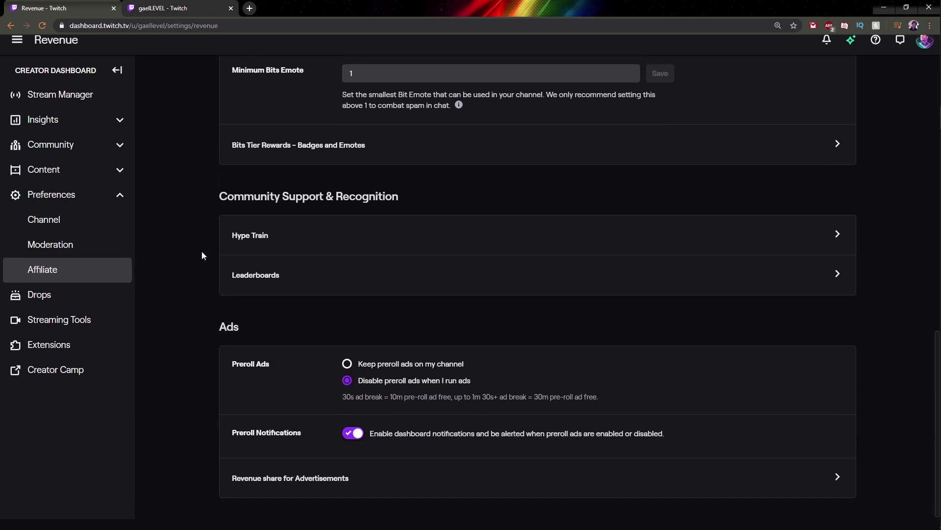
left_click(255, 232)
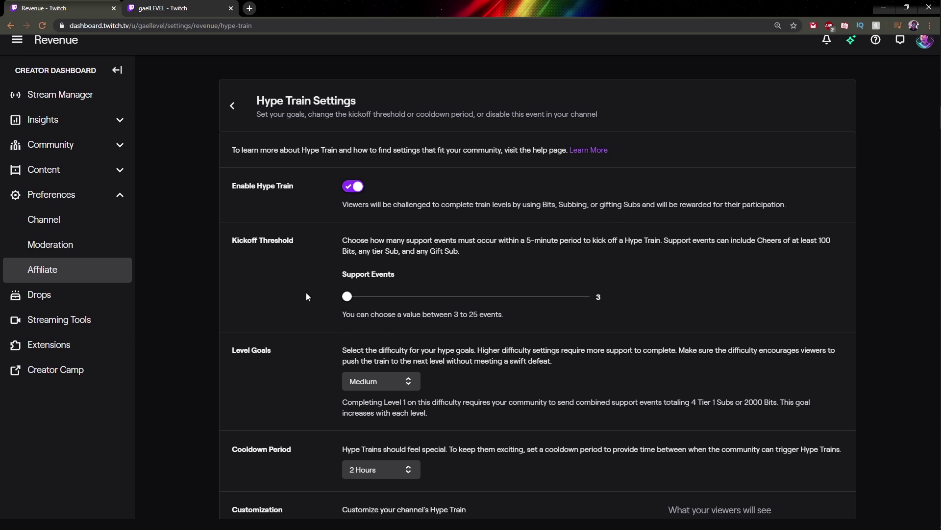
scroll(316, 198, "down", 4)
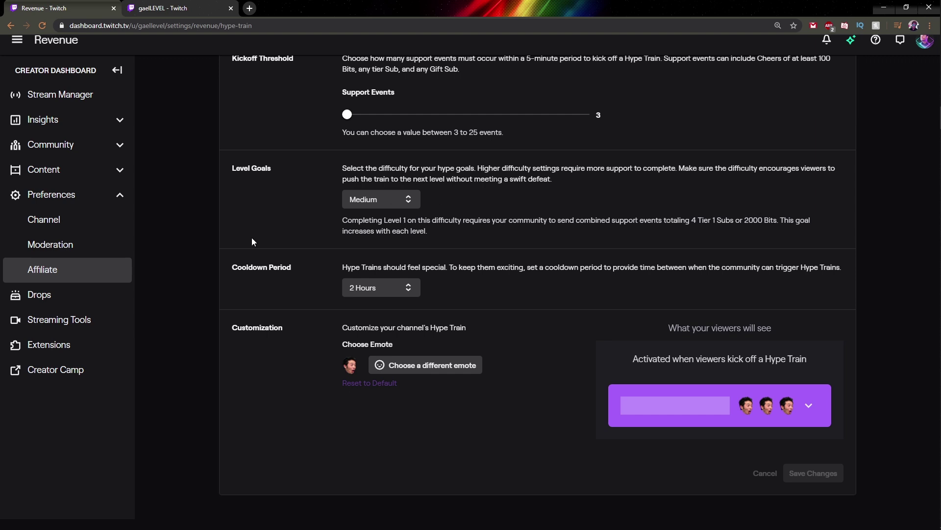
Step: Switch the Level Goals difficulty to Insane, then back to Medium
left_click(367, 200)
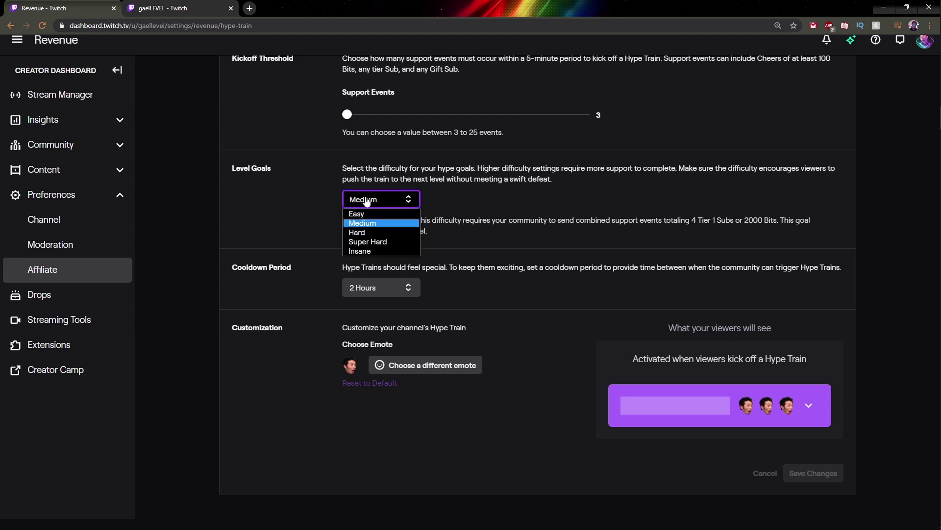
left_click(368, 251)
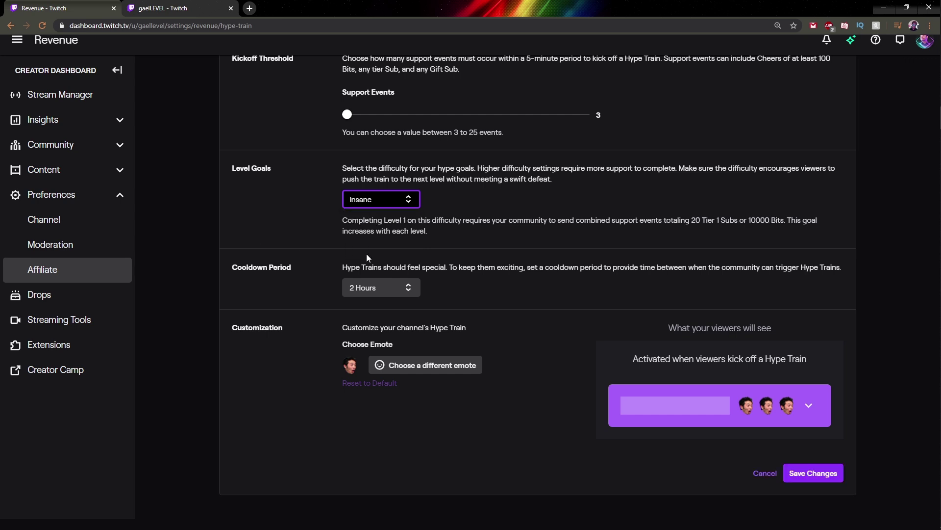
left_click(749, 220)
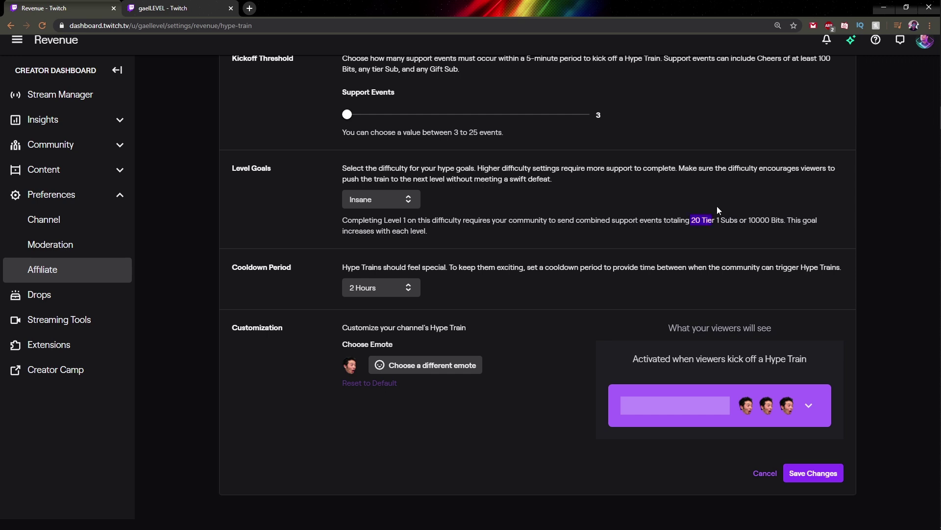
left_click(390, 198)
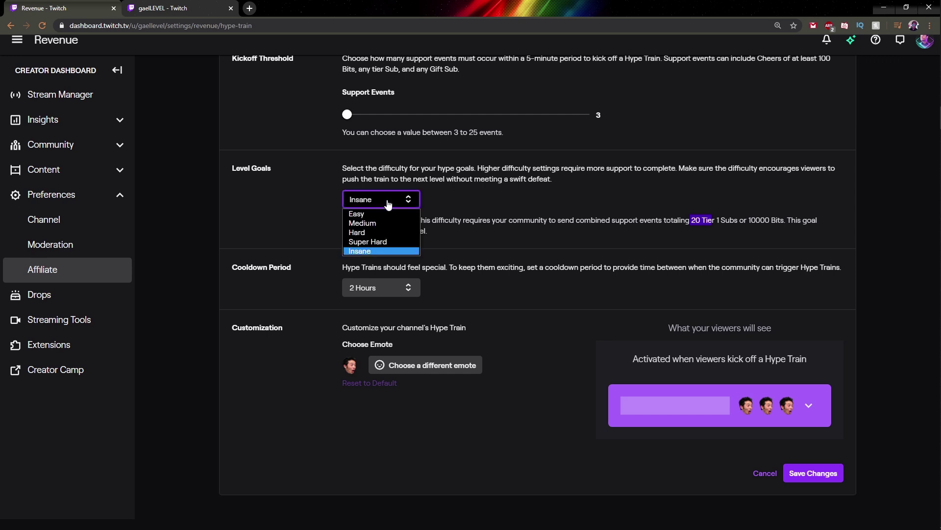
left_click(378, 223)
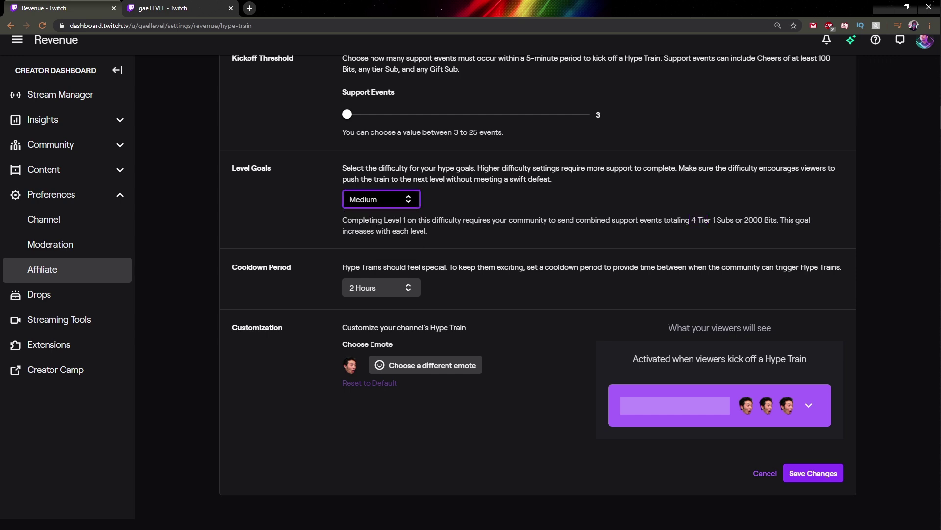
left_click(326, 217)
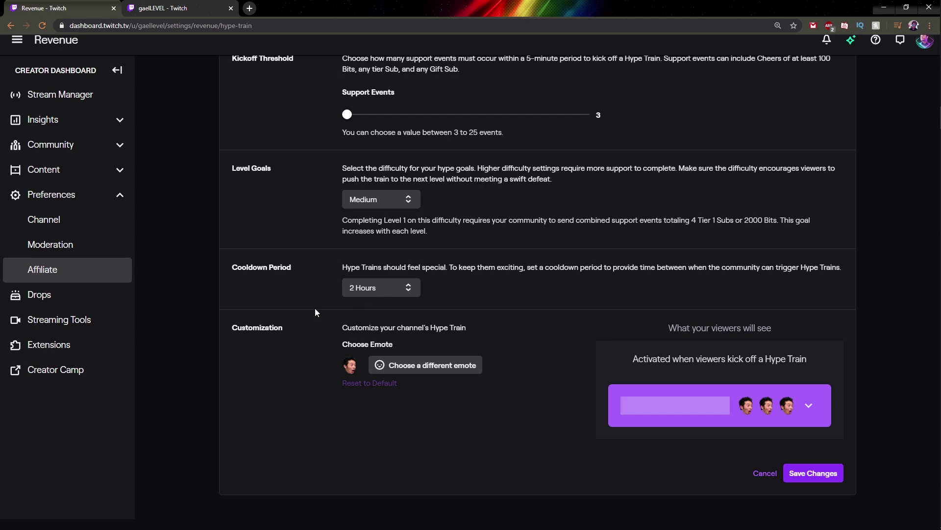
Step: Try adjusting the support events kickoff threshold slider, leaving it at 3
scroll(337, 248, "up", 1)
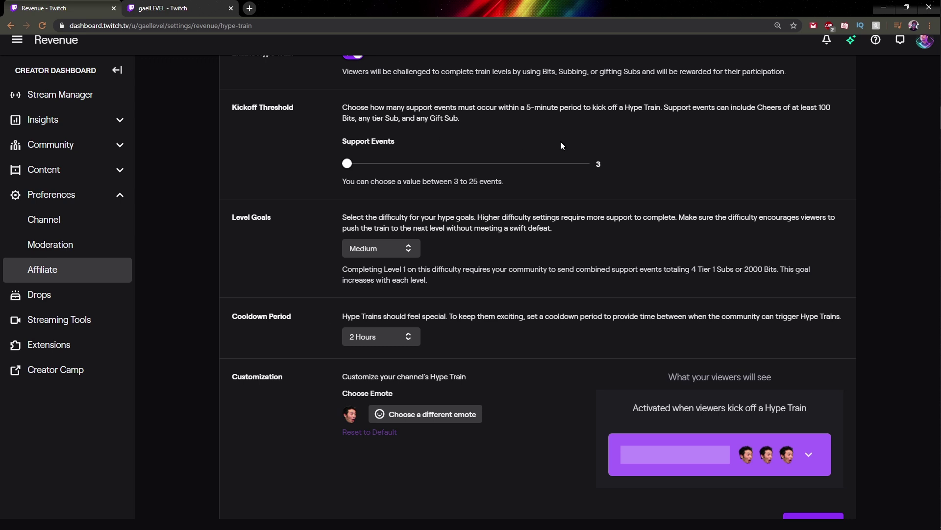
mouse_move(346, 167)
left_mouse_down()
mouse_move(591, 172)
mouse_move(333, 167)
left_mouse_up()
scroll(273, 170, "down", 1)
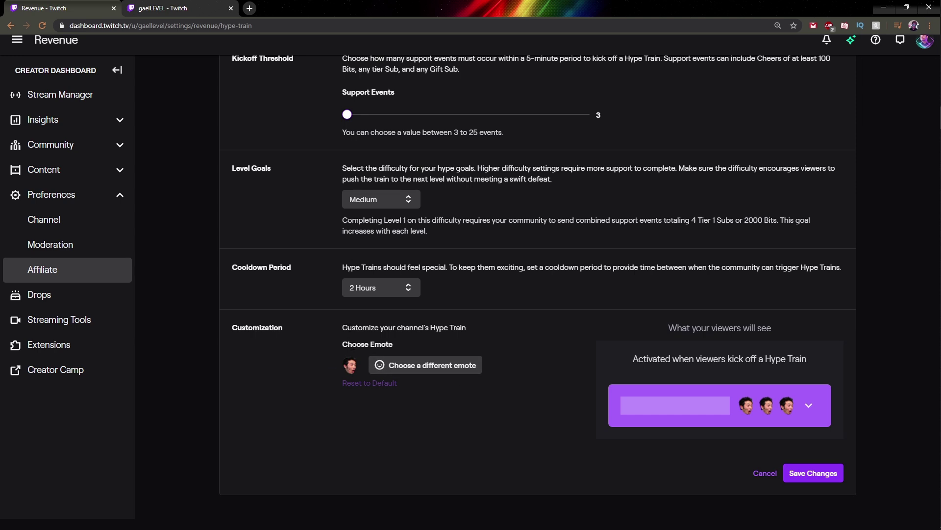
Step: Choose the pink heart emote for the Hype Train and save the changes
left_click(431, 365)
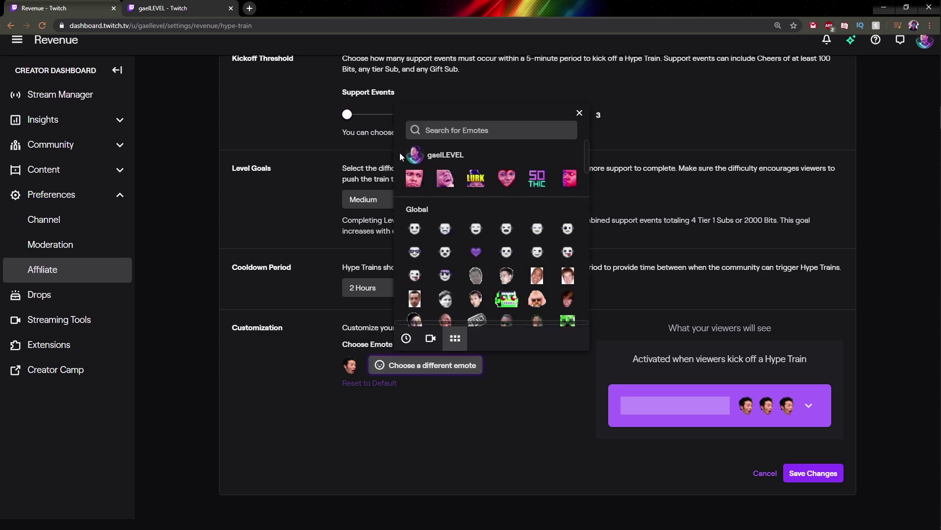
scroll(489, 265, "down", 15)
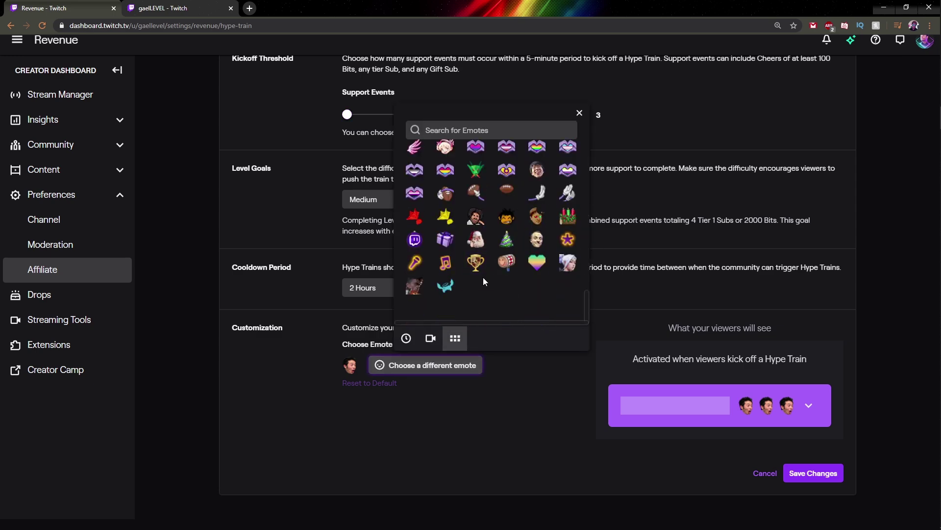
scroll(484, 278, "up", 18)
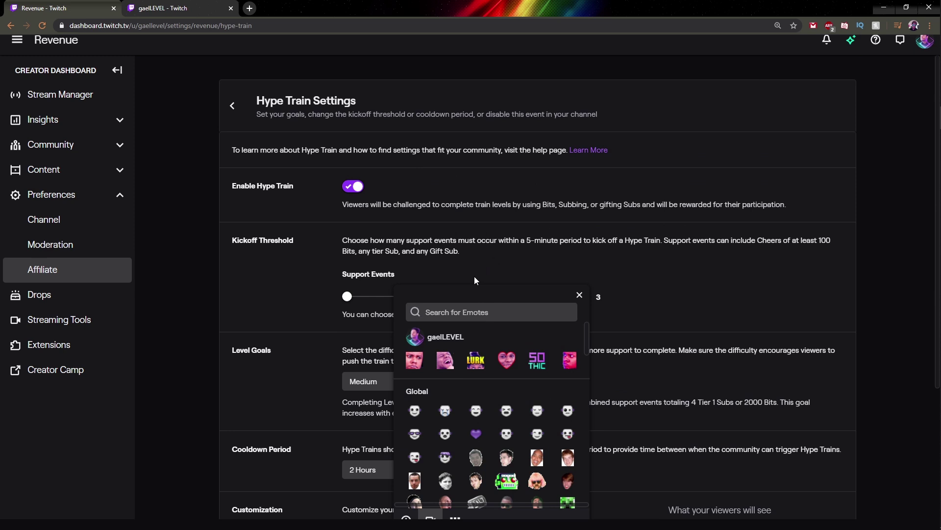
left_click(504, 363)
scroll(267, 342, "down", 4)
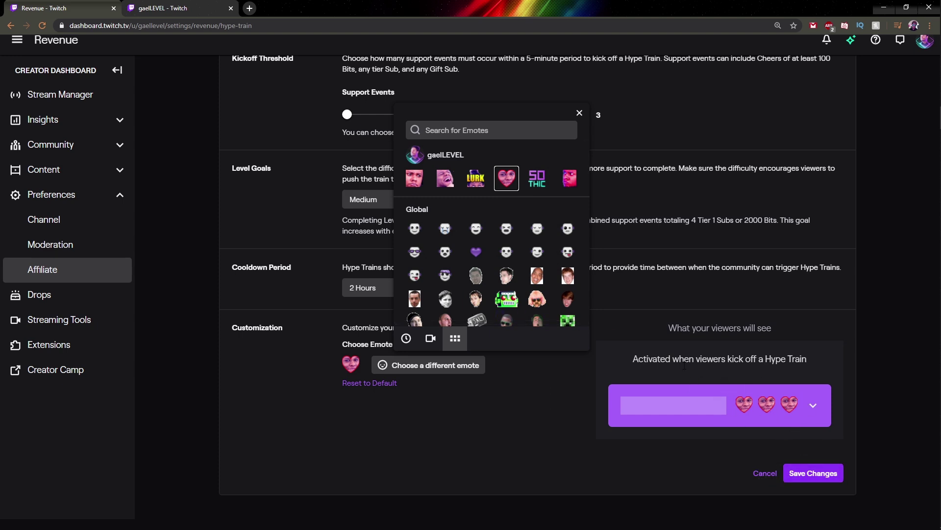
left_click(810, 474)
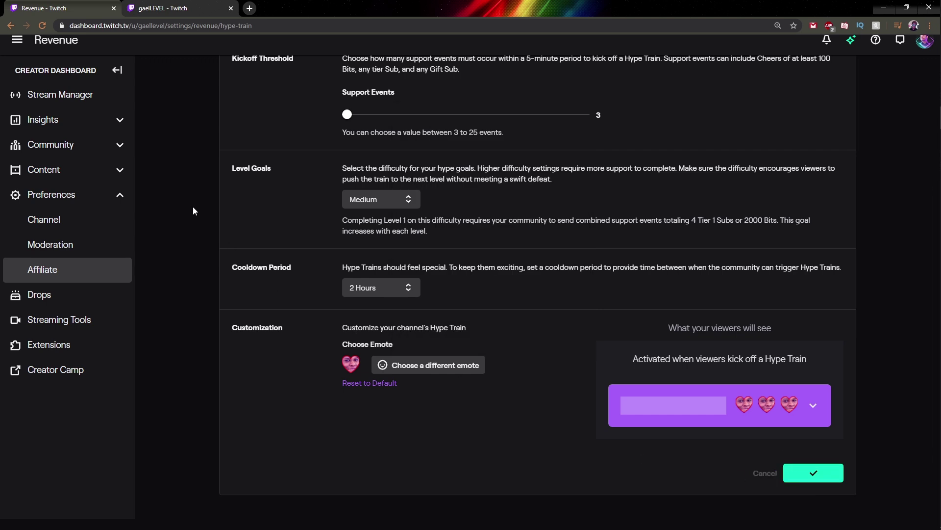
Step: Return to the Revenue settings and scroll to the Ads section
scroll(294, 255, "up", 4)
left_click(232, 105)
scroll(192, 287, "down", 10)
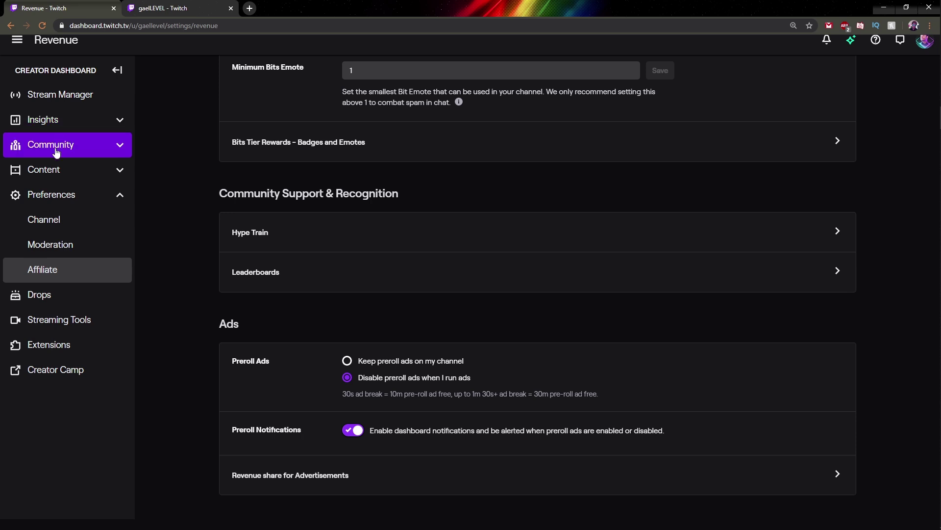
Step: Open Extensions from the Creator Dashboard sidebar and scroll to Discover Extensions
left_click(57, 344)
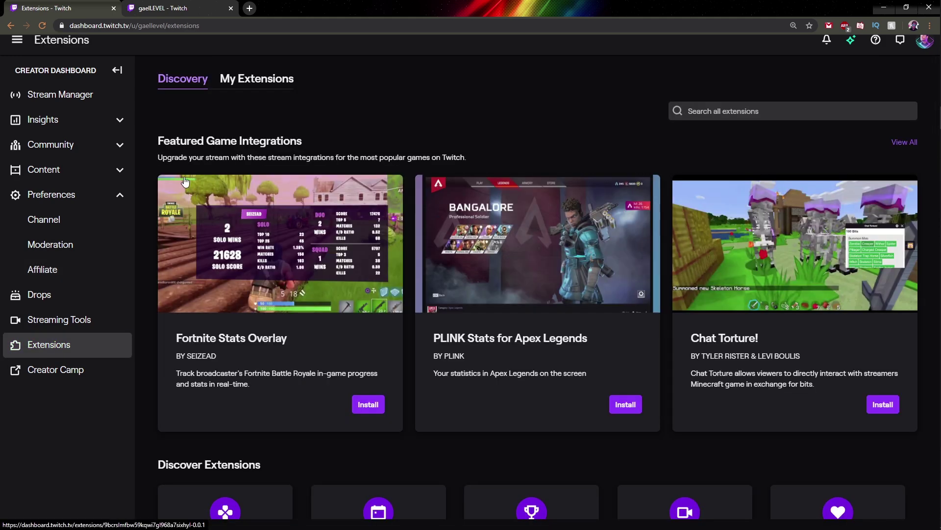
scroll(140, 176, "down", 5)
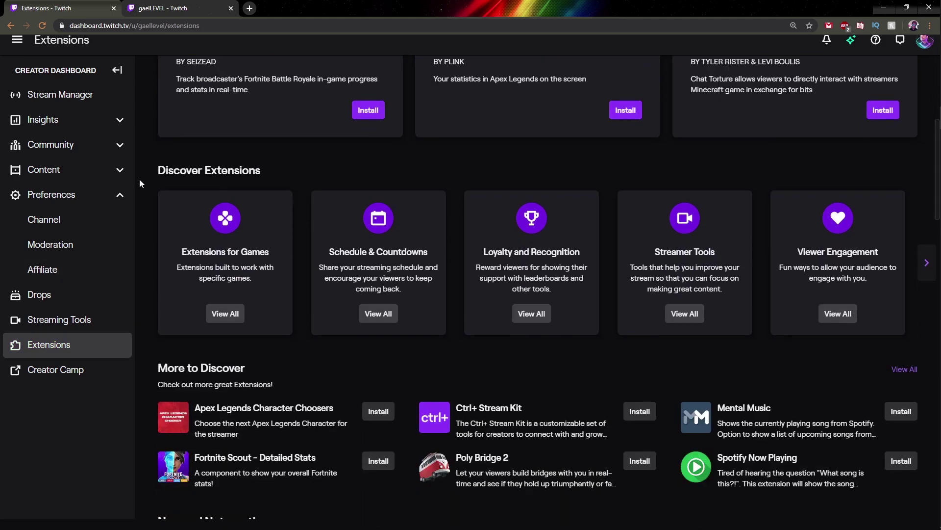